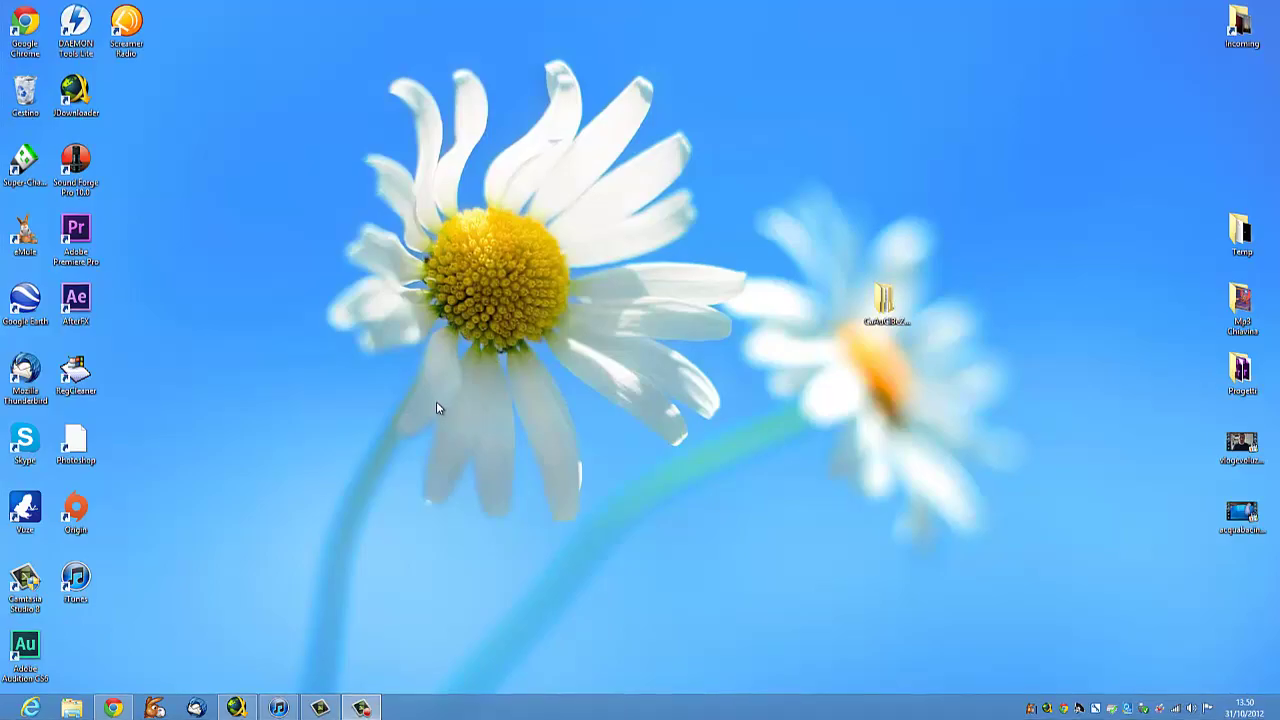
- Look through the program tiles on the Start screen and return to the desktop
{"action": "key", "text": "super"}
{"action": "scroll", "coordinate": [586, 397], "scroll_direction": "down", "scroll_amount": 5}
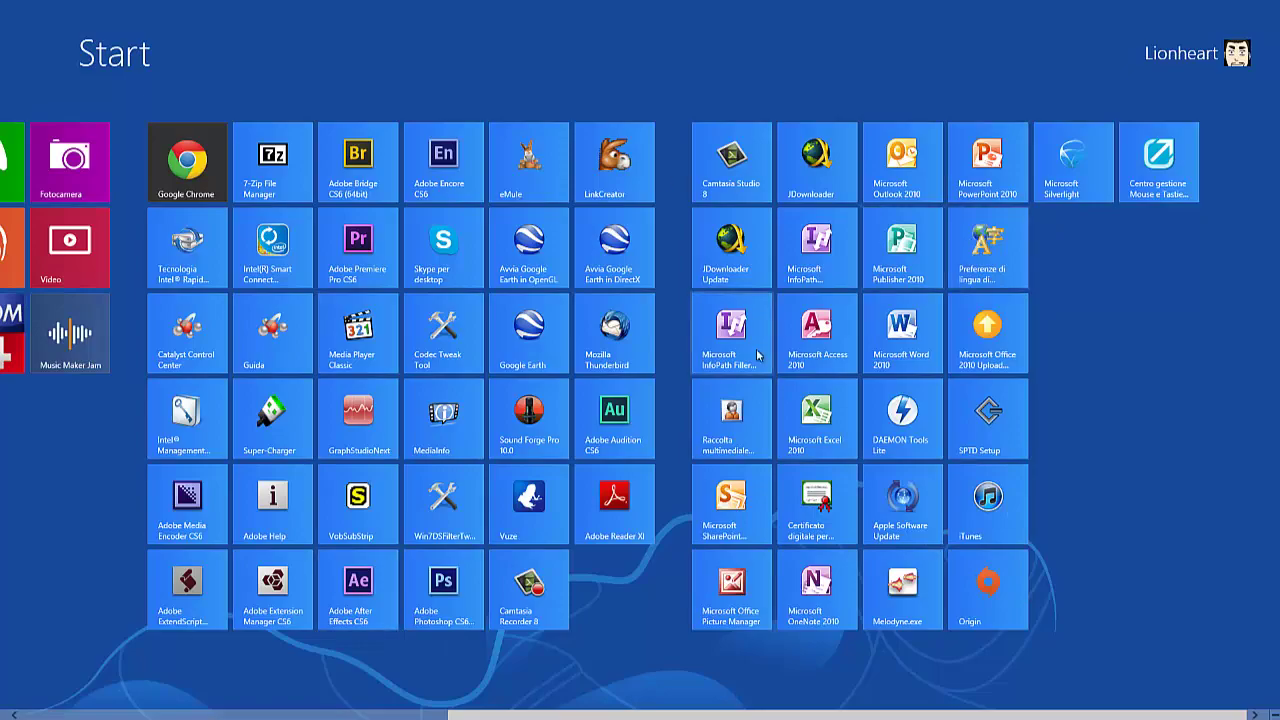
{"action": "key", "text": "super"}
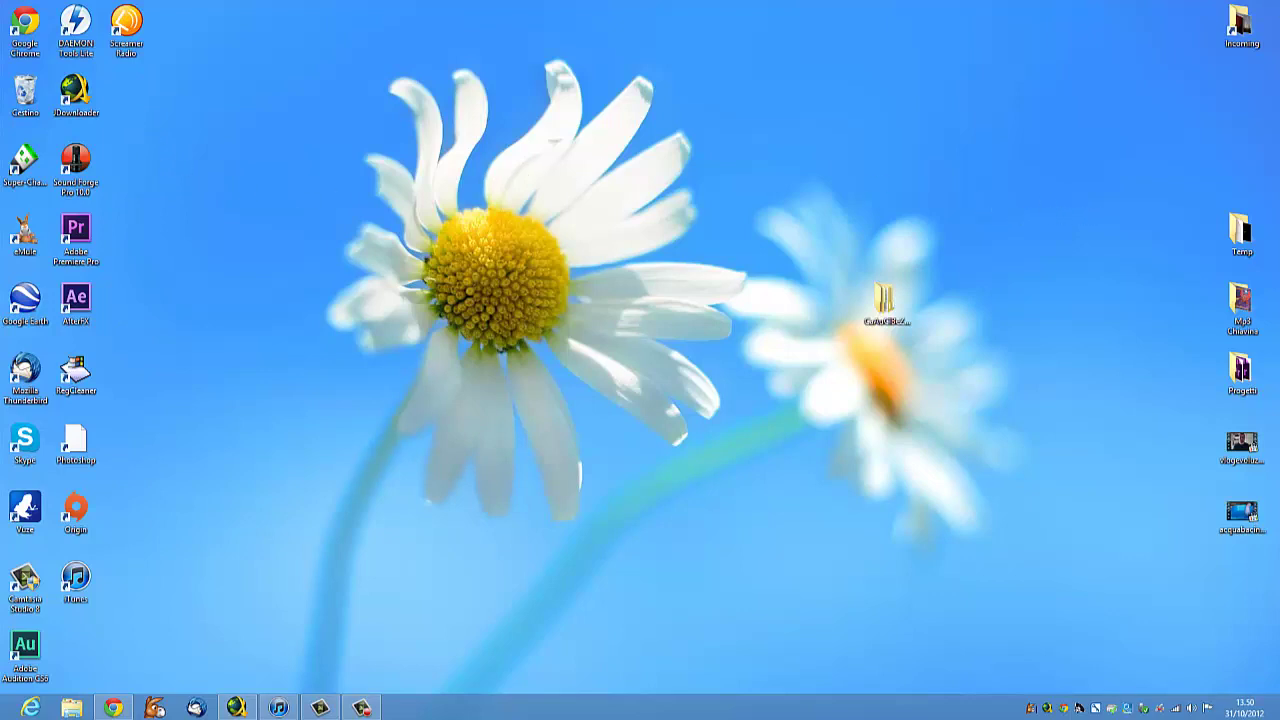
- Search the installed apps for "word"
{"action": "key", "text": "super+c"}
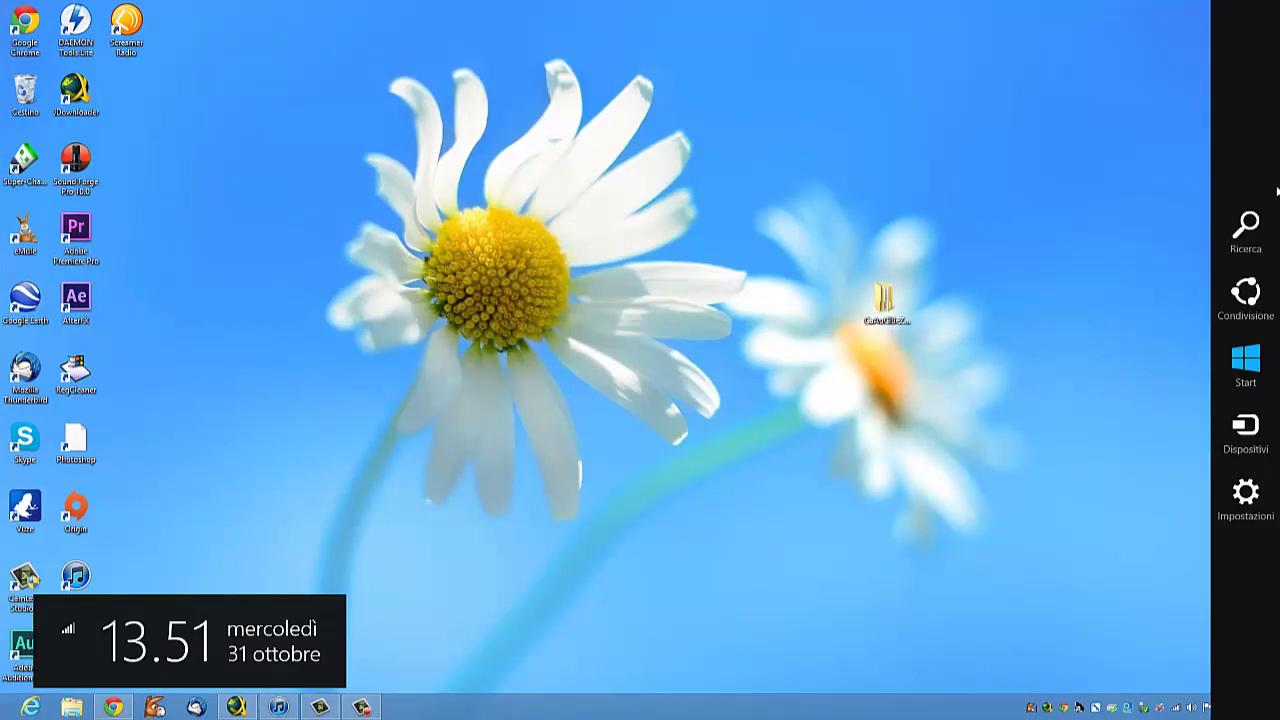
{"action": "left_click", "coordinate": [1246, 228]}
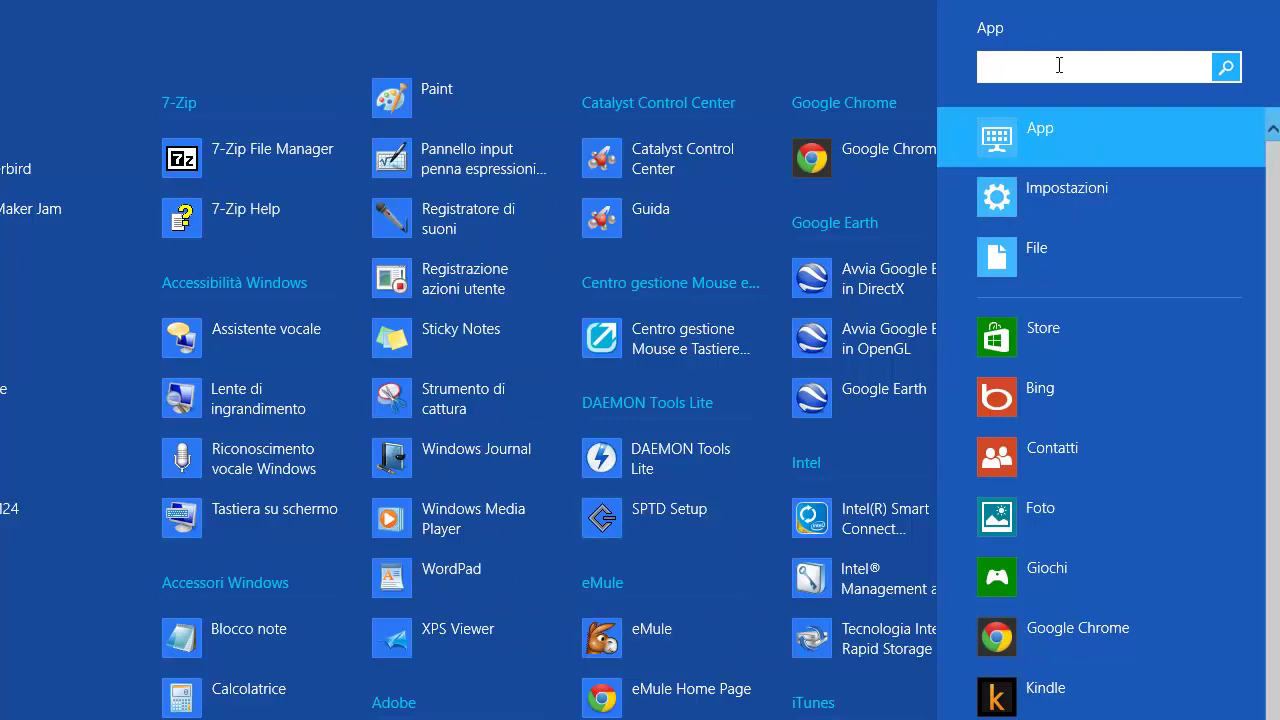
{"action": "type", "text": "word"}
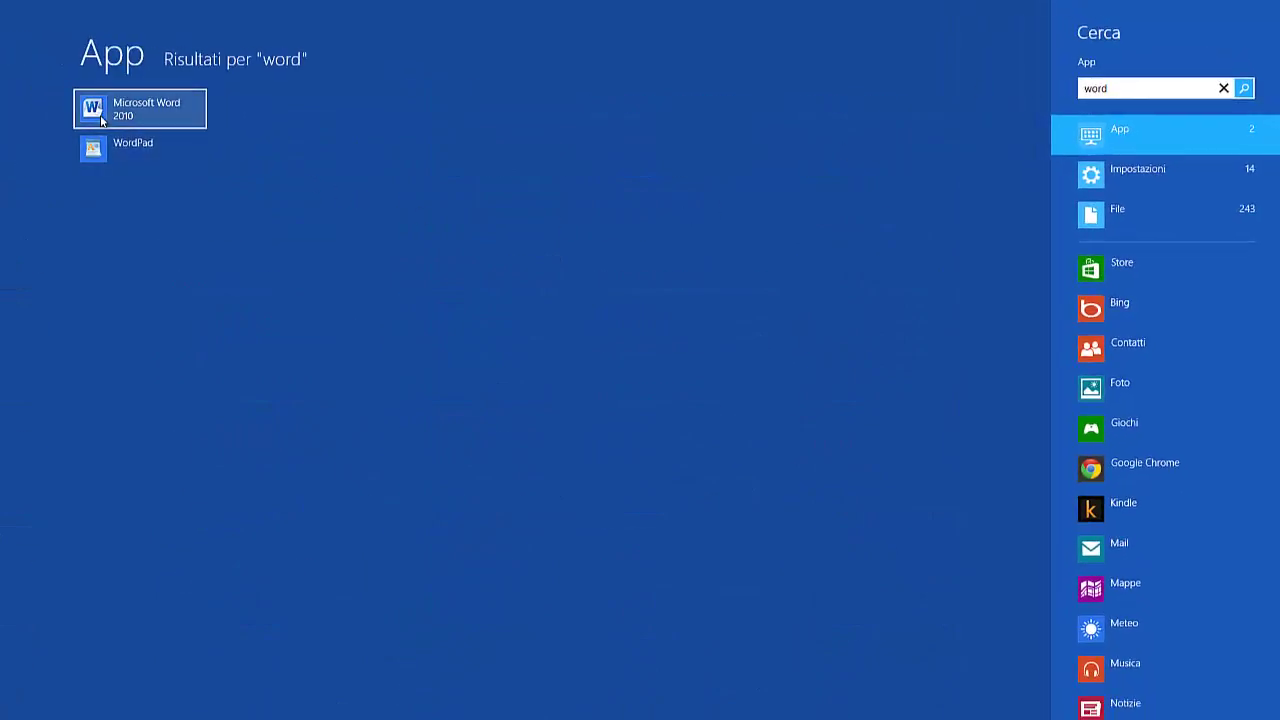
- Open the file location of the Microsoft Word 2010 search result and close the folder window
{"action": "right_click", "coordinate": [174, 99]}
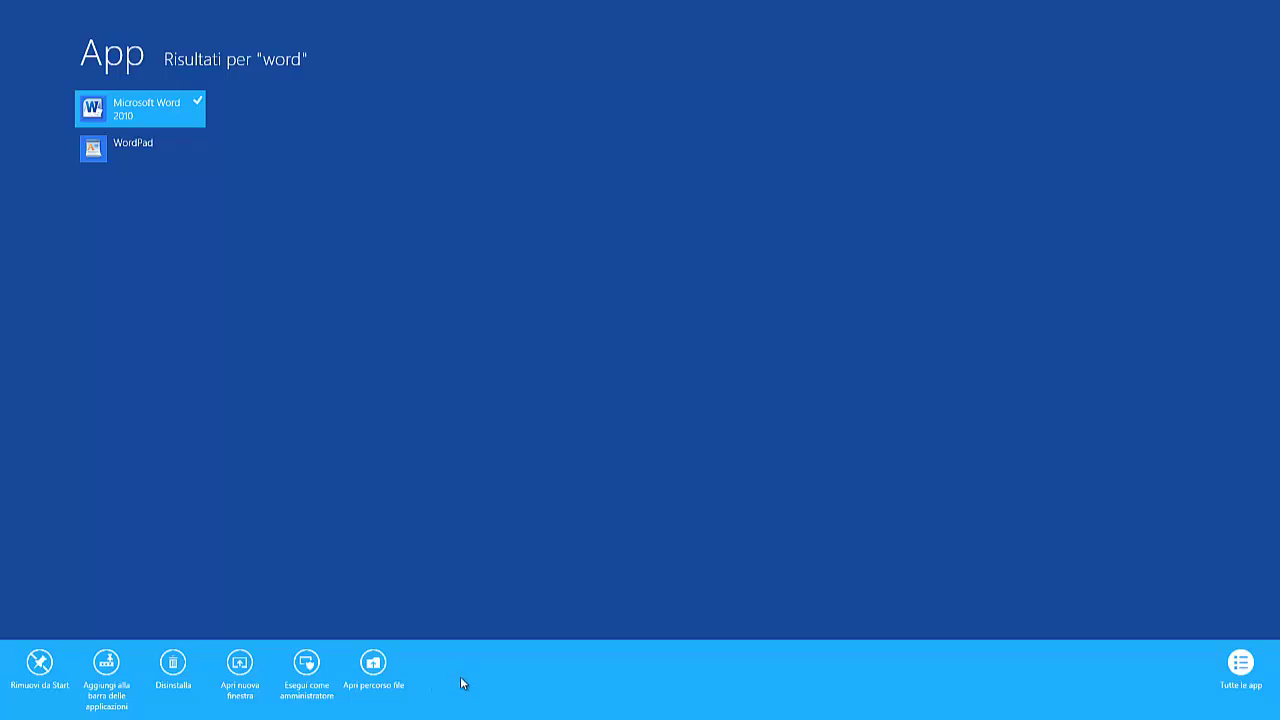
{"action": "left_click", "coordinate": [373, 668]}
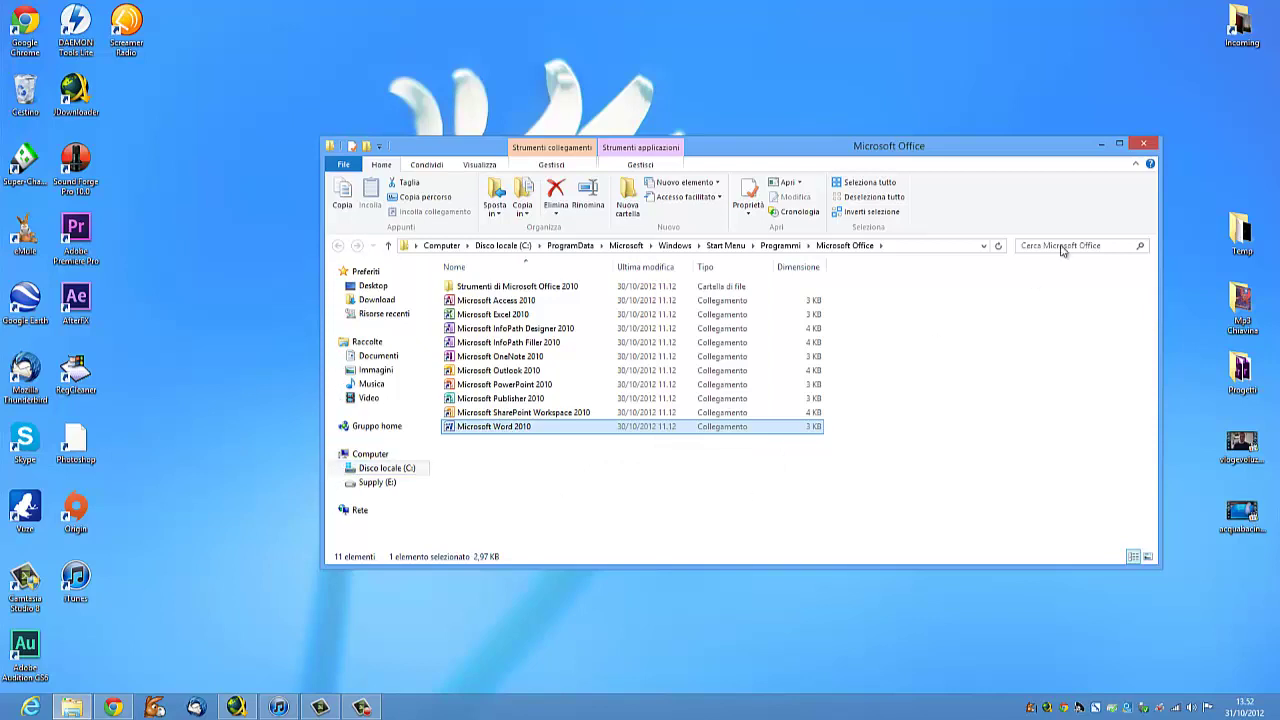
{"action": "left_click", "coordinate": [1143, 144]}
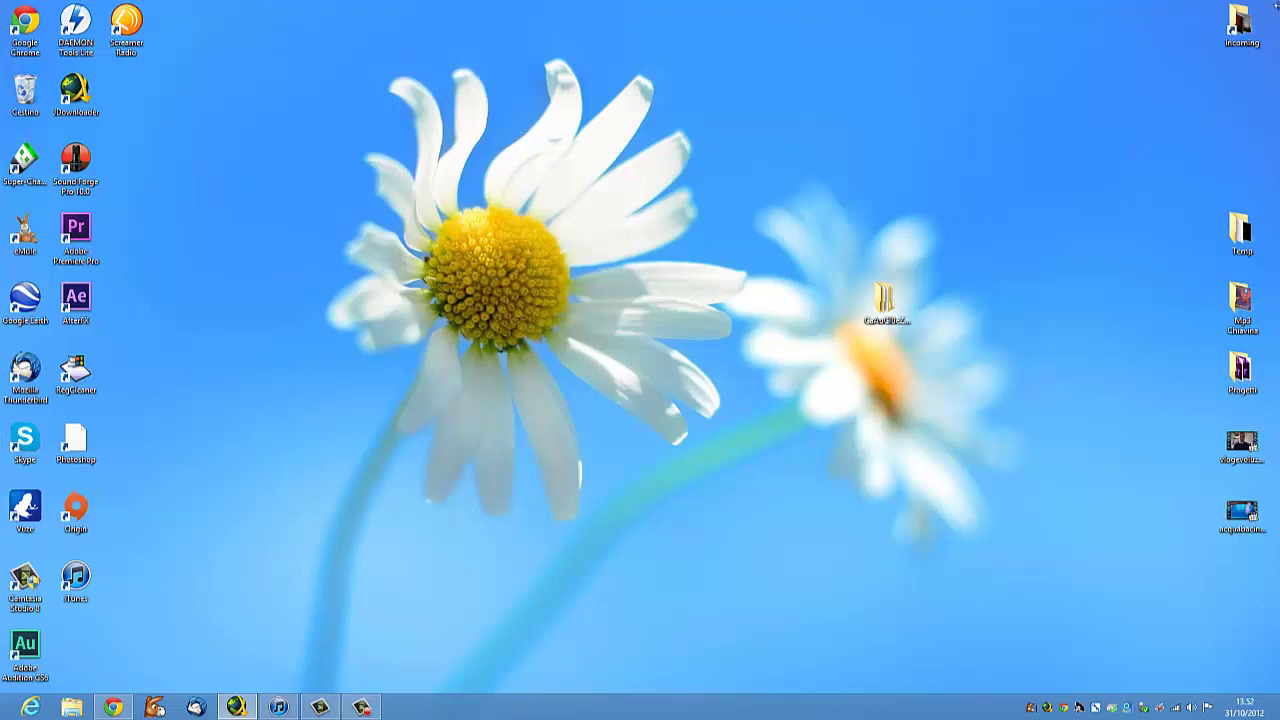
- Open the Control Panel, view the basic system information in Sistema and return to the full item list
{"action": "mouse_move", "coordinate": [1276, 6]}
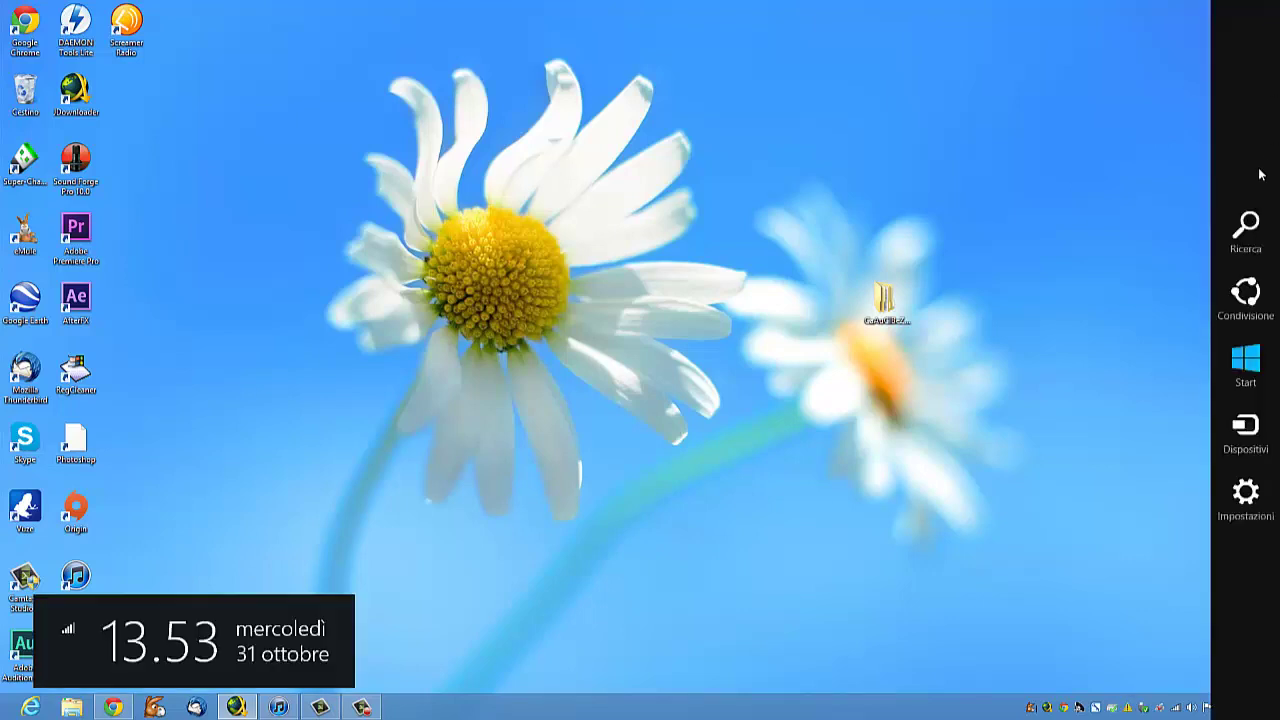
{"action": "left_click", "coordinate": [1245, 494]}
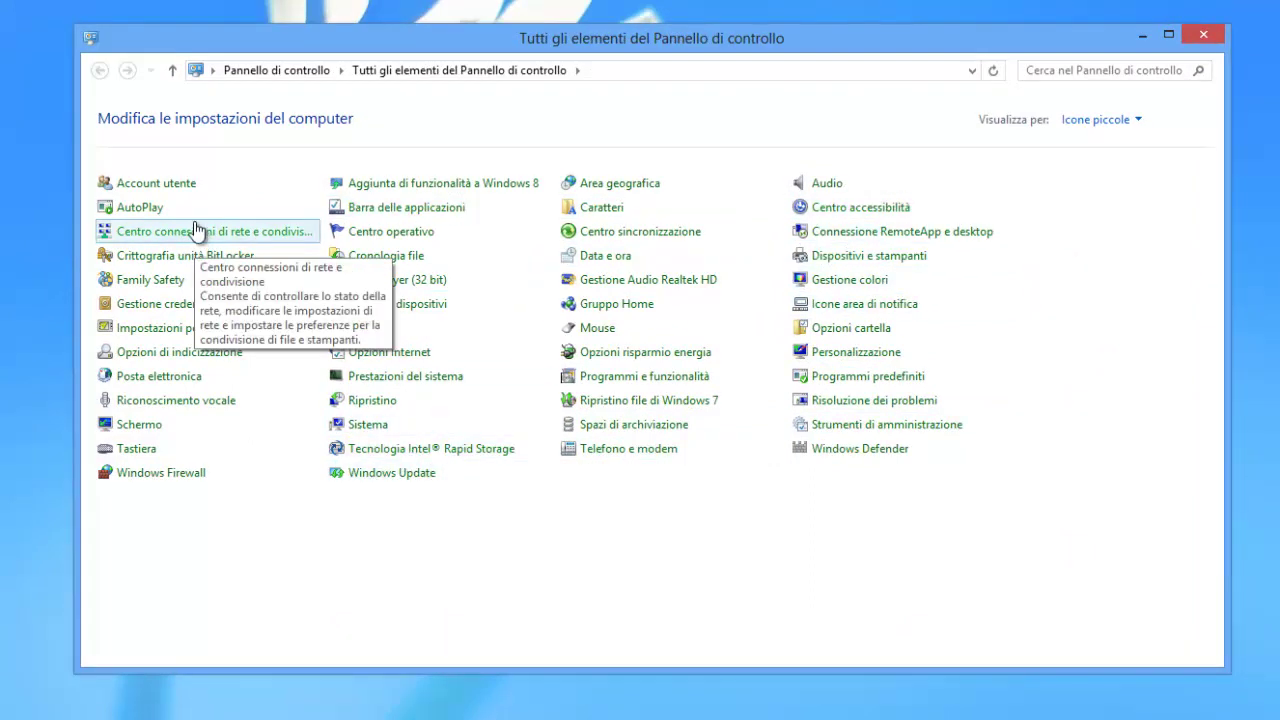
{"action": "left_click", "coordinate": [375, 428]}
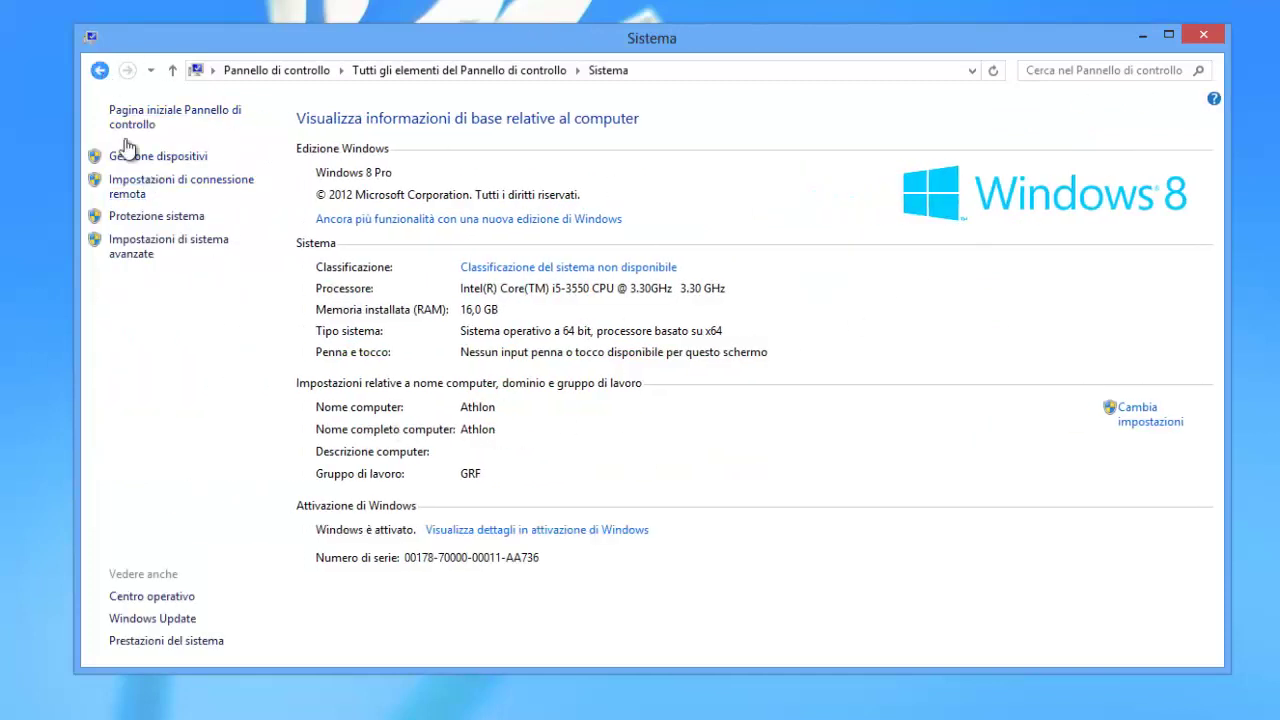
{"action": "left_click", "coordinate": [100, 70]}
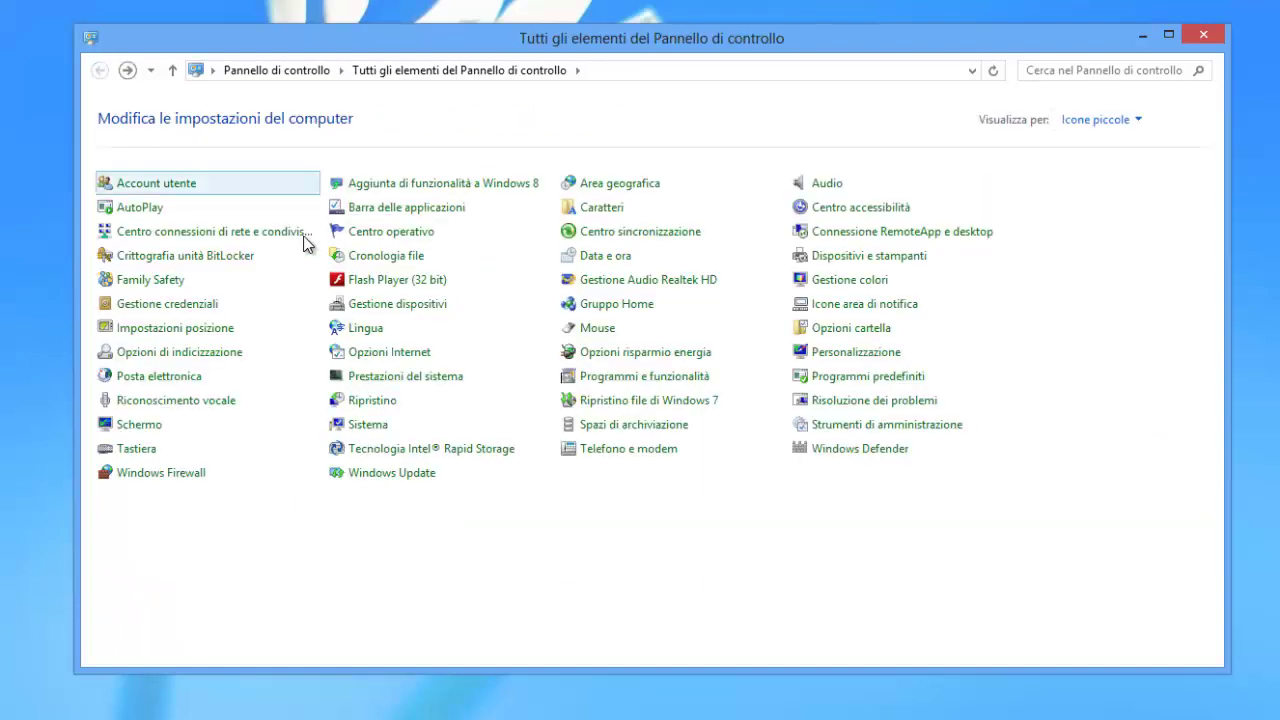
- View the network adapters through Centro connessioni di rete e condivisione and return to the Control Panel item list
{"action": "left_click", "coordinate": [242, 235]}
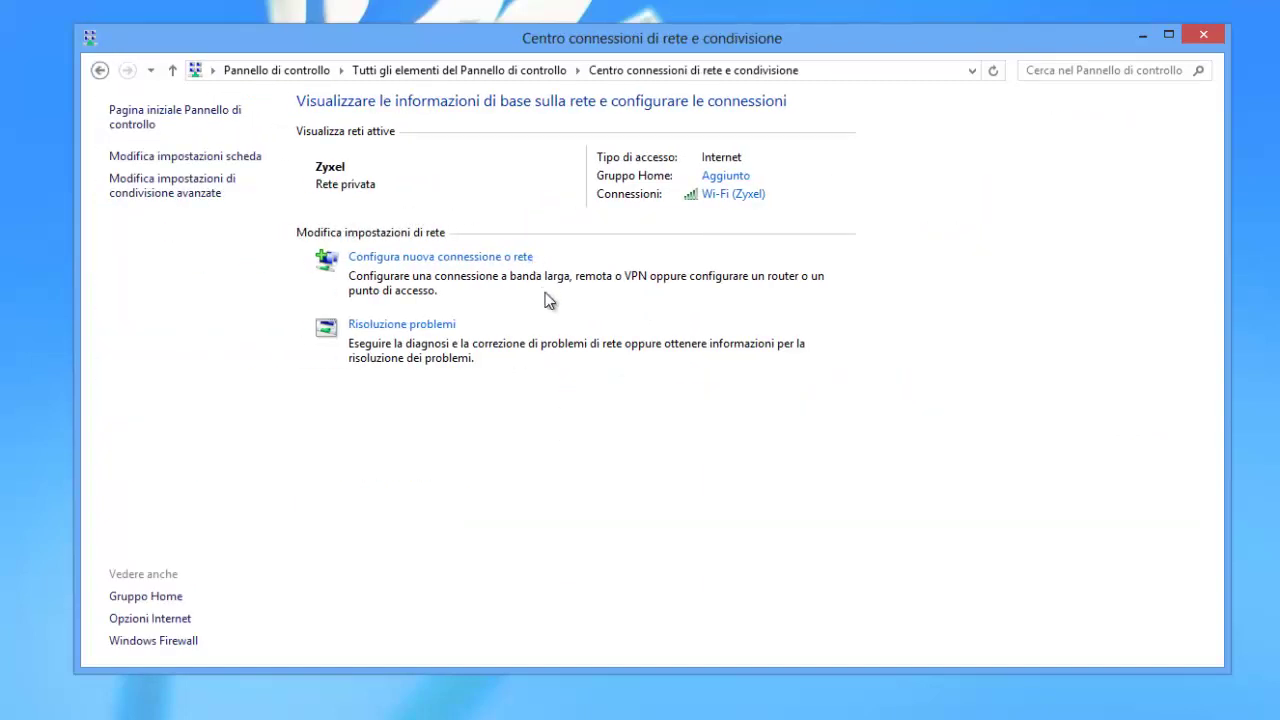
{"action": "left_click", "coordinate": [213, 156]}
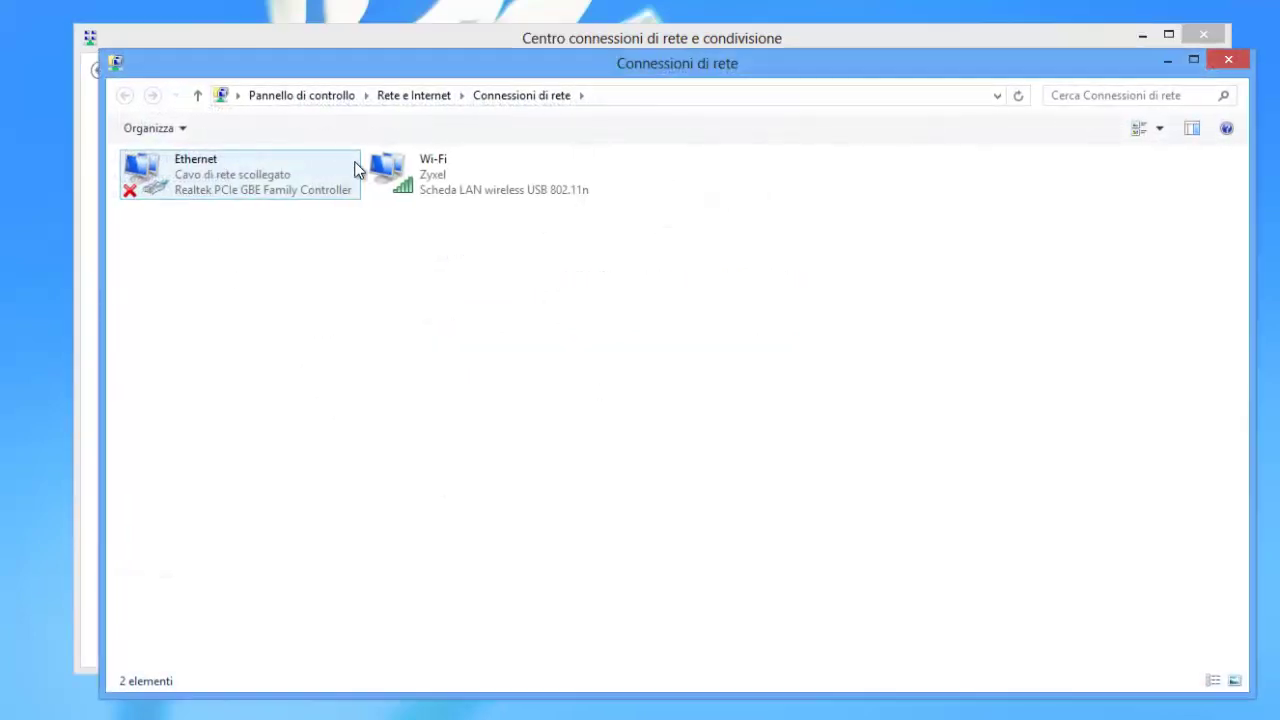
{"action": "left_click", "coordinate": [1228, 60]}
{"action": "left_click", "coordinate": [100, 70]}
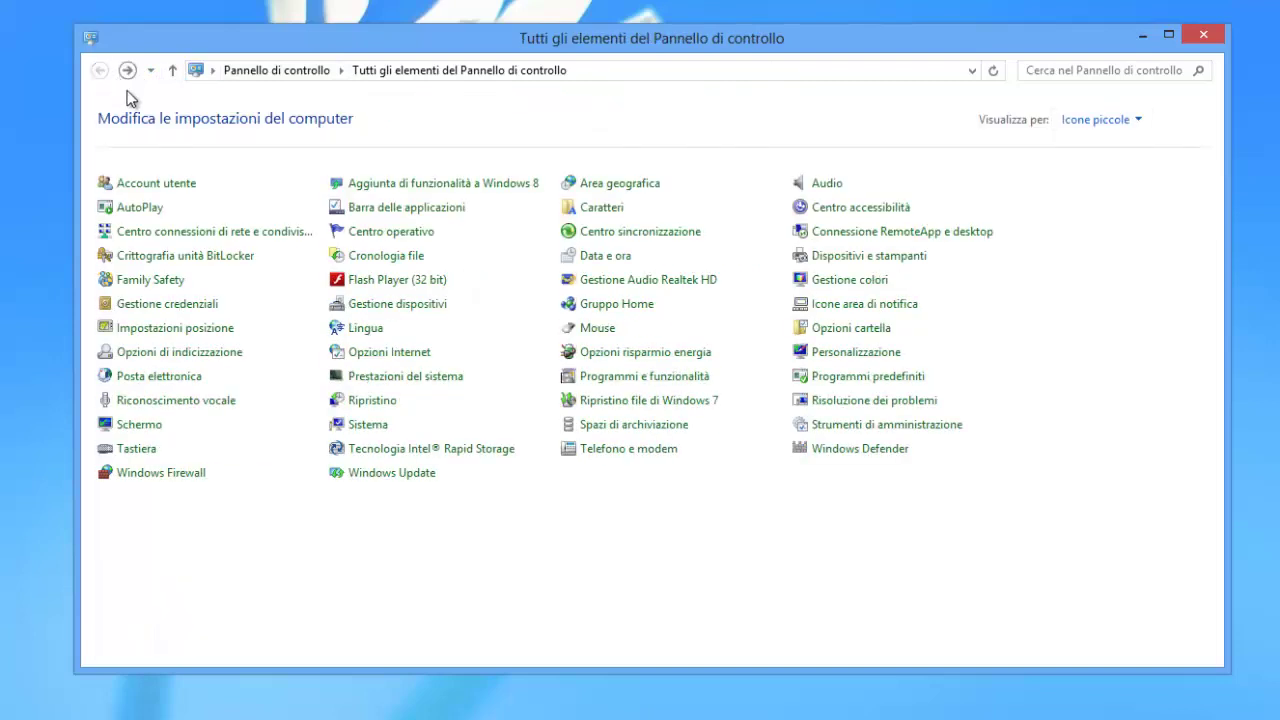
- View the account type options under Account utente and return to the user account page
{"action": "left_click", "coordinate": [176, 190]}
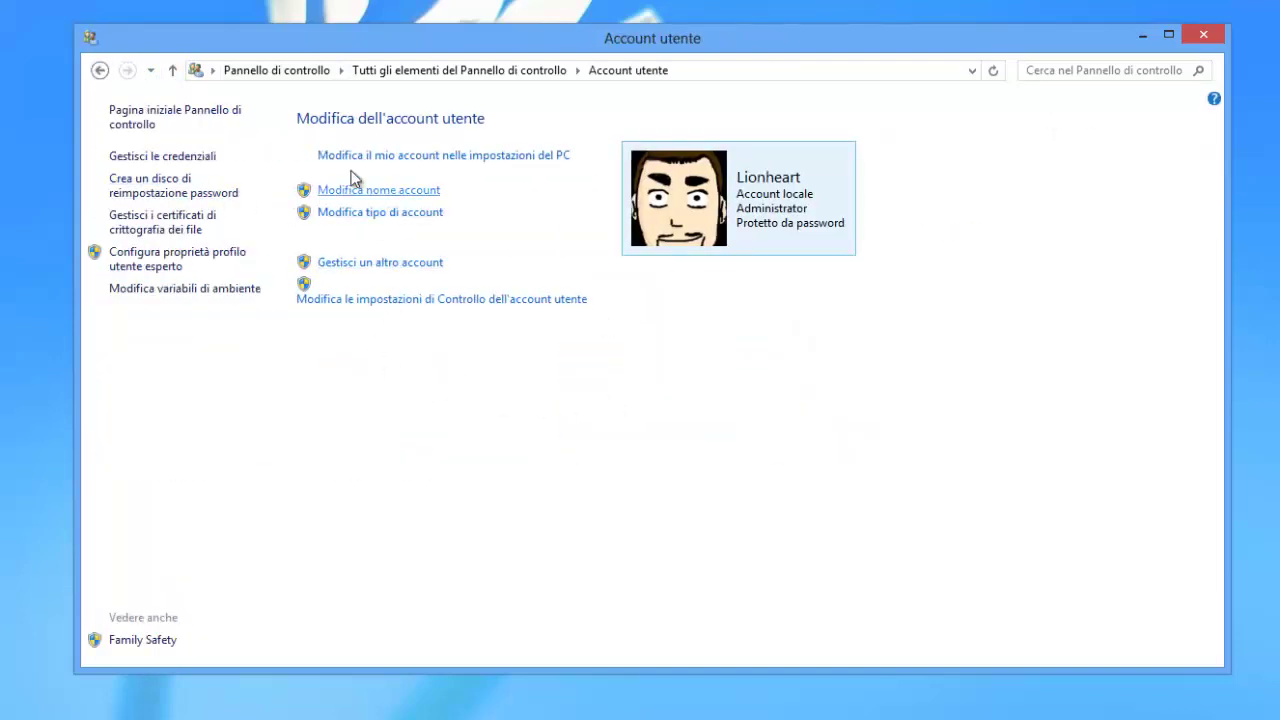
{"action": "left_click", "coordinate": [398, 213]}
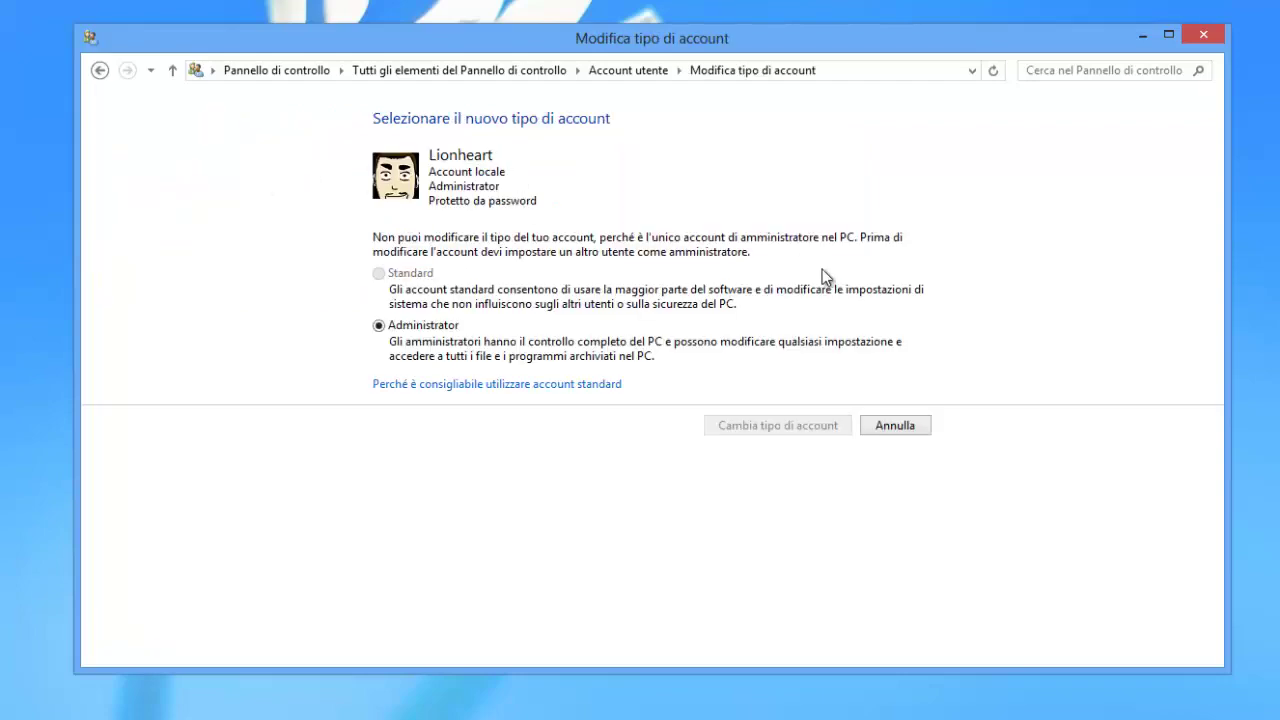
{"action": "left_click", "coordinate": [628, 70]}
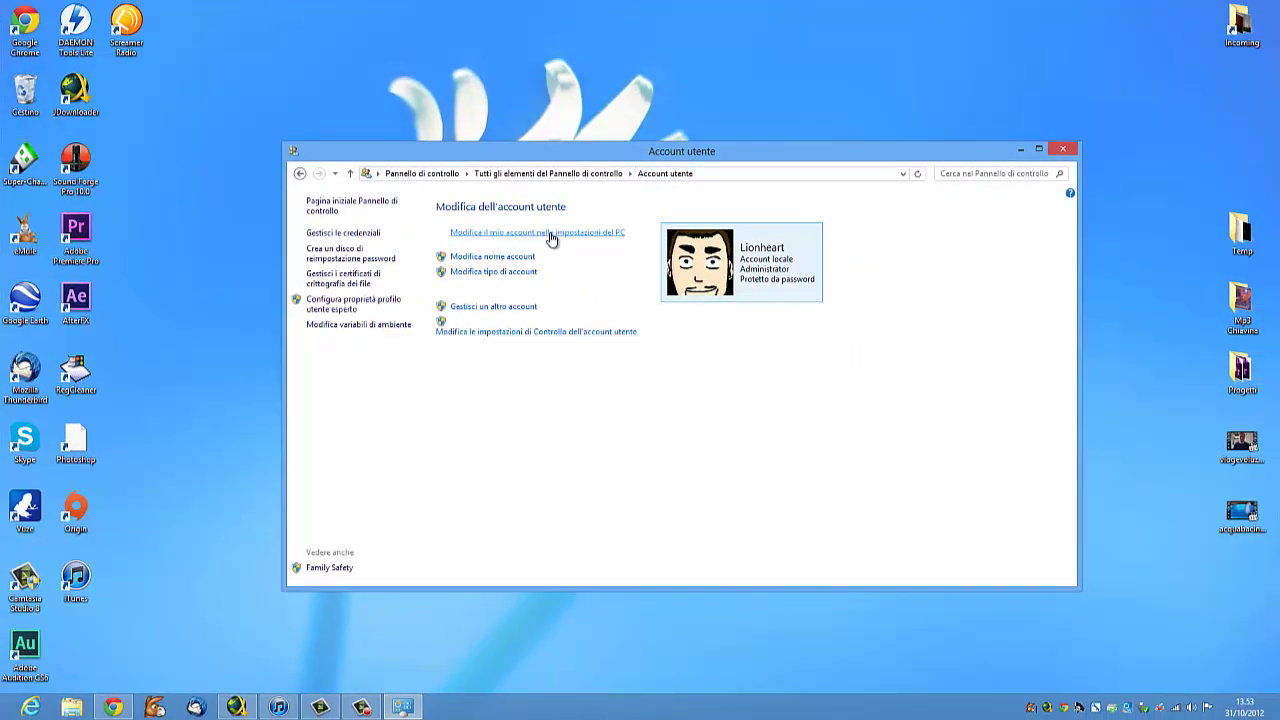
- Set the lock screen picture to the railway tracks image in the Personalizzazione section of Impostazioni PC
{"action": "left_click", "coordinate": [545, 236]}
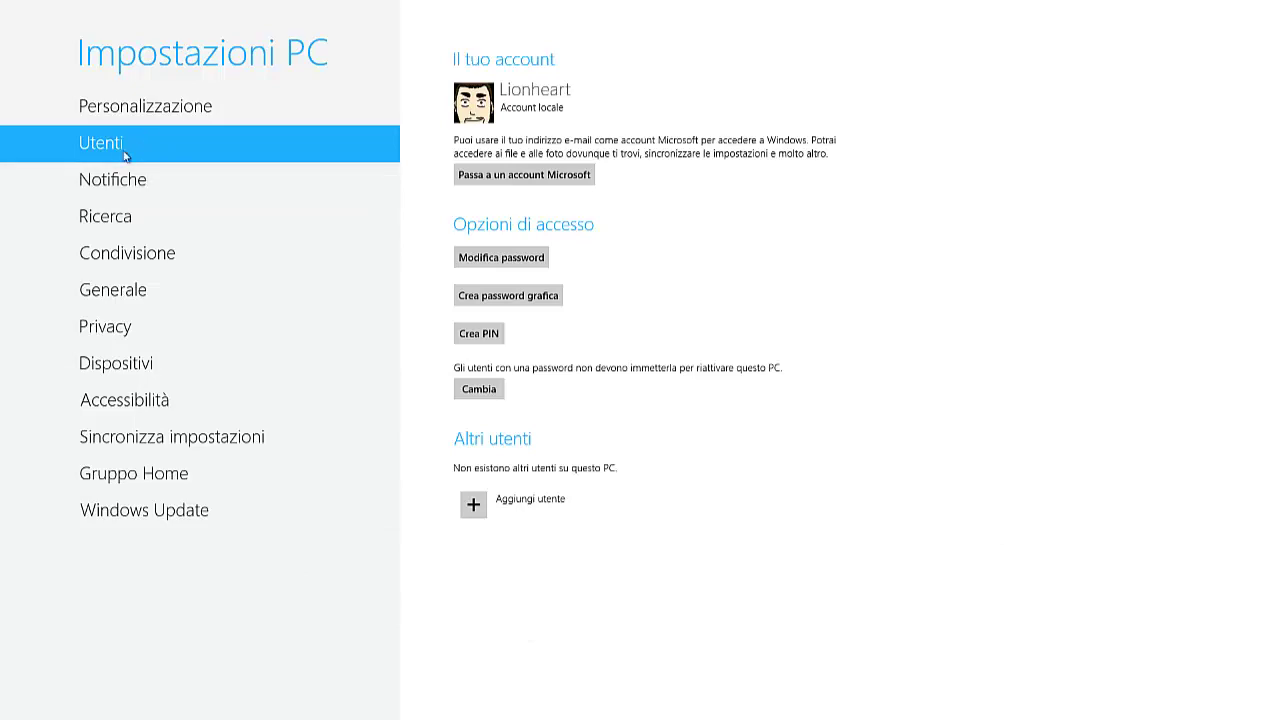
{"action": "left_click", "coordinate": [140, 106]}
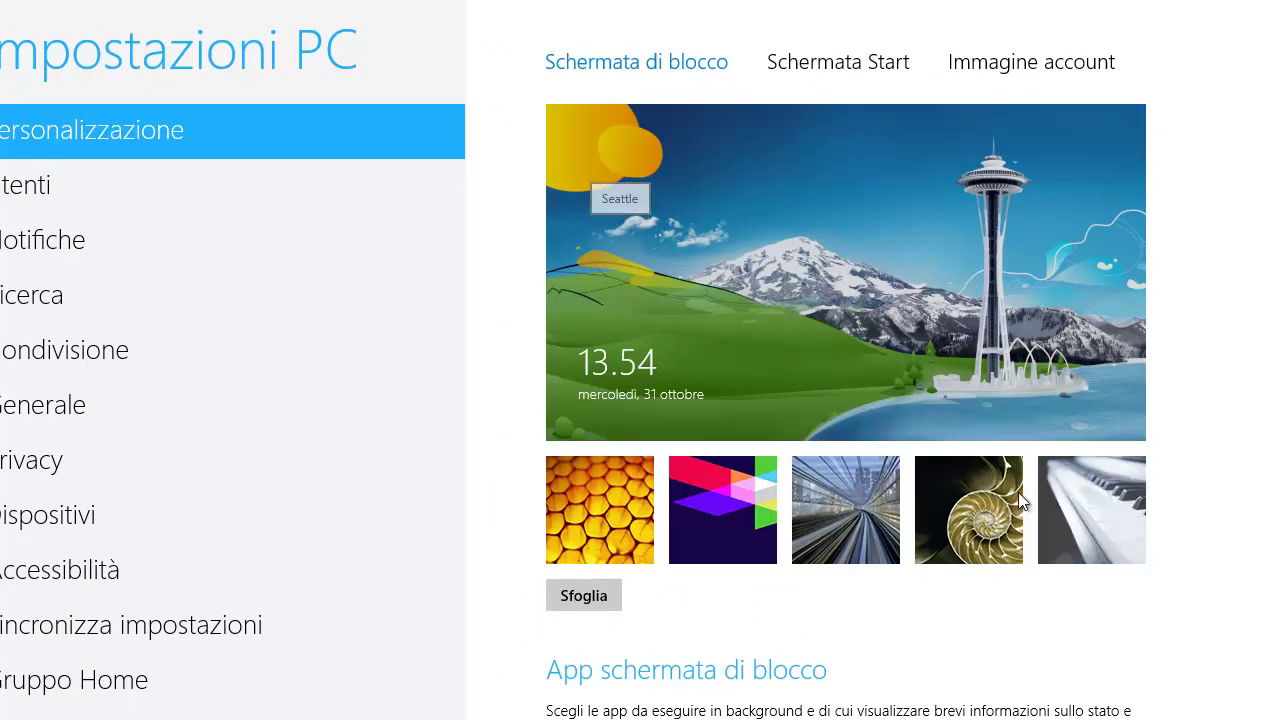
{"action": "left_click", "coordinate": [900, 514]}
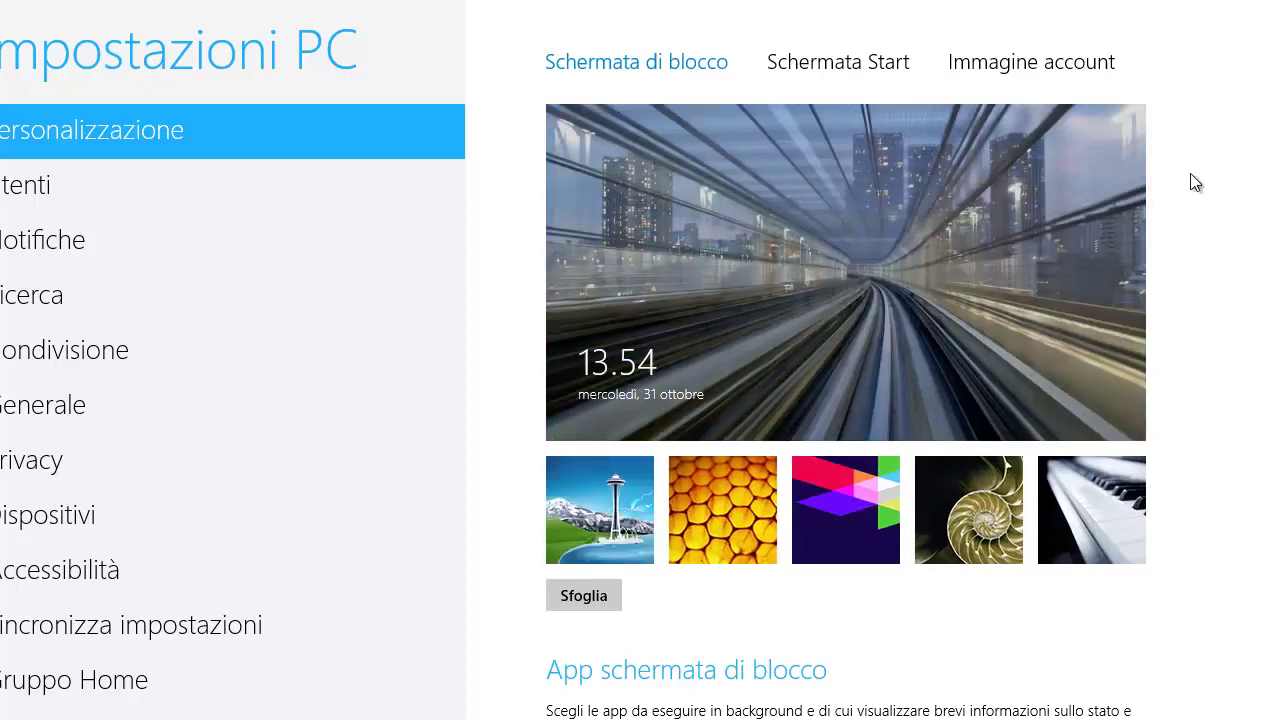
- Set the Start screen background to the concentric arcs pattern with the bright red color scheme
{"action": "left_click", "coordinate": [855, 72]}
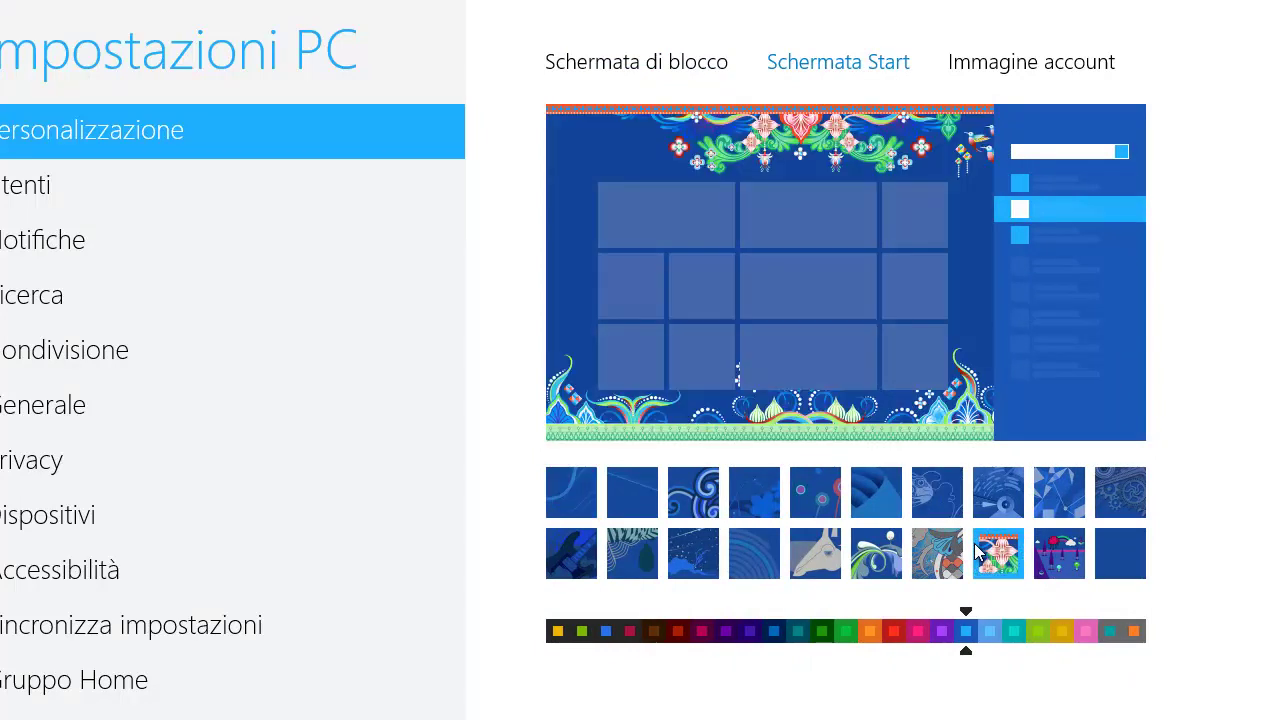
{"action": "left_click", "coordinate": [868, 556]}
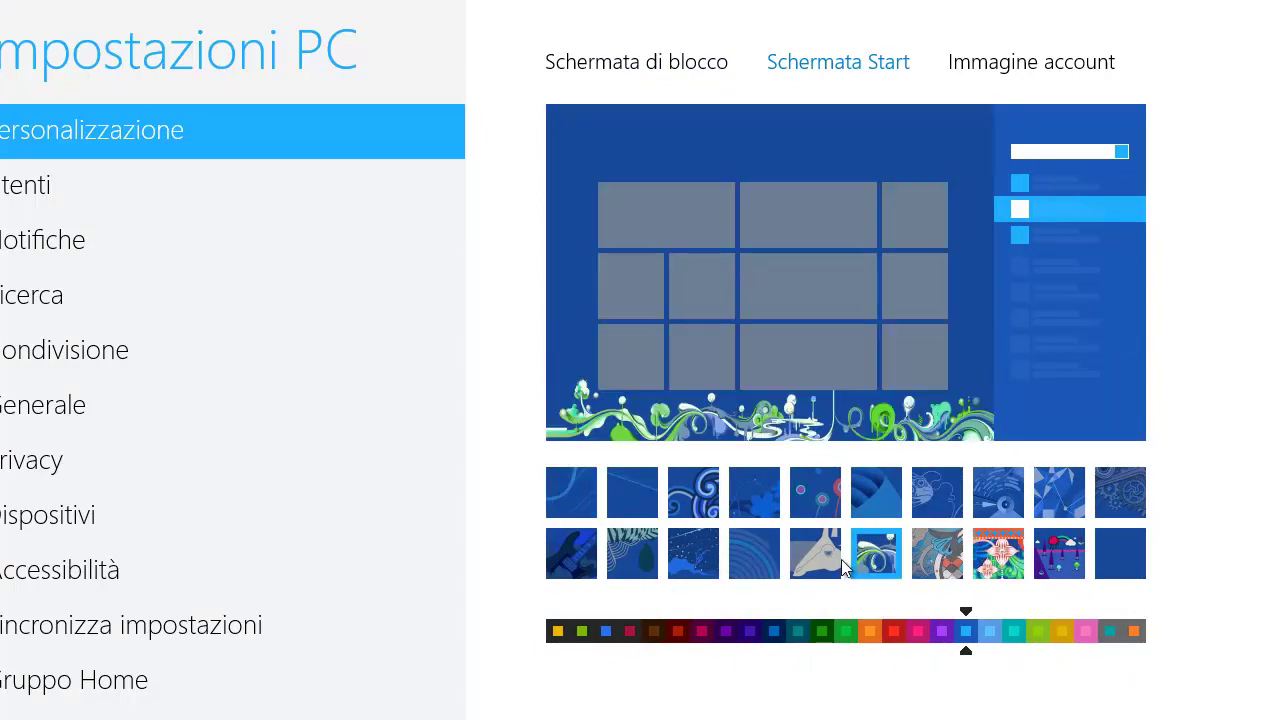
{"action": "left_click", "coordinate": [734, 565]}
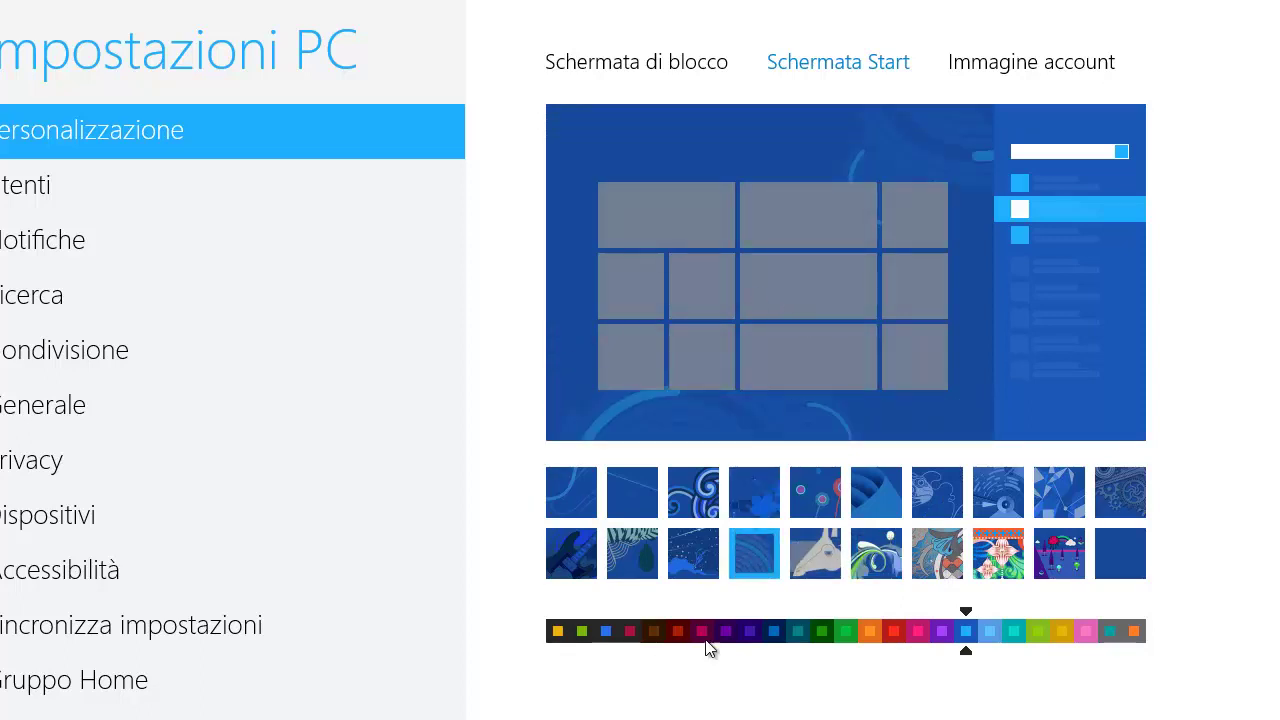
{"action": "left_click", "coordinate": [893, 638]}
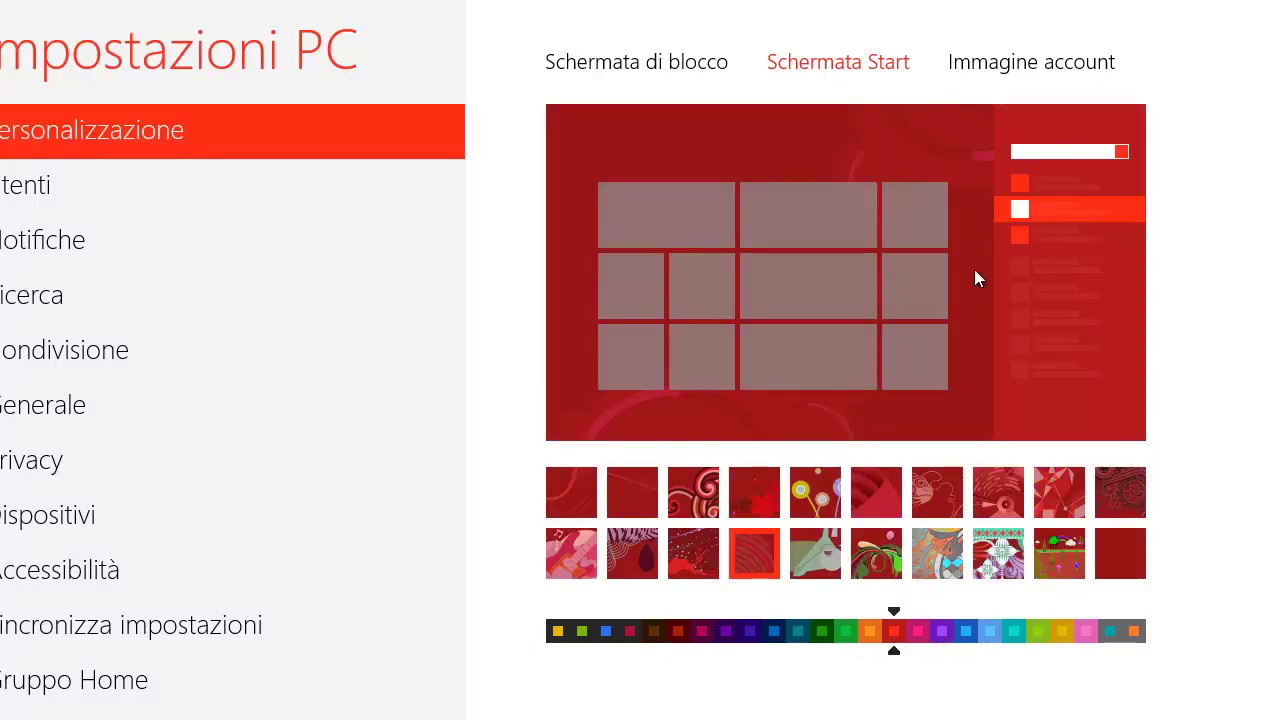
- Review the Notifiche, Ricerca, Condivisione and Generale sections of the PC settings
{"action": "left_click", "coordinate": [64, 246]}
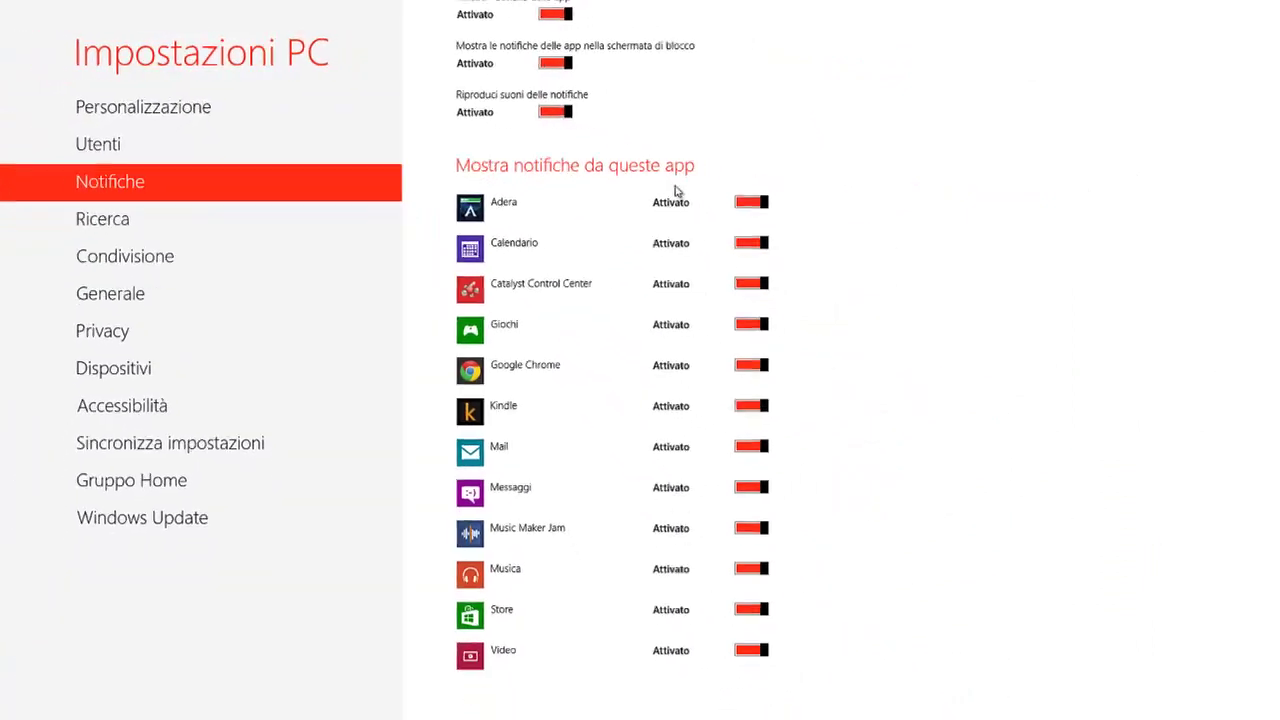
{"action": "left_click", "coordinate": [201, 302]}
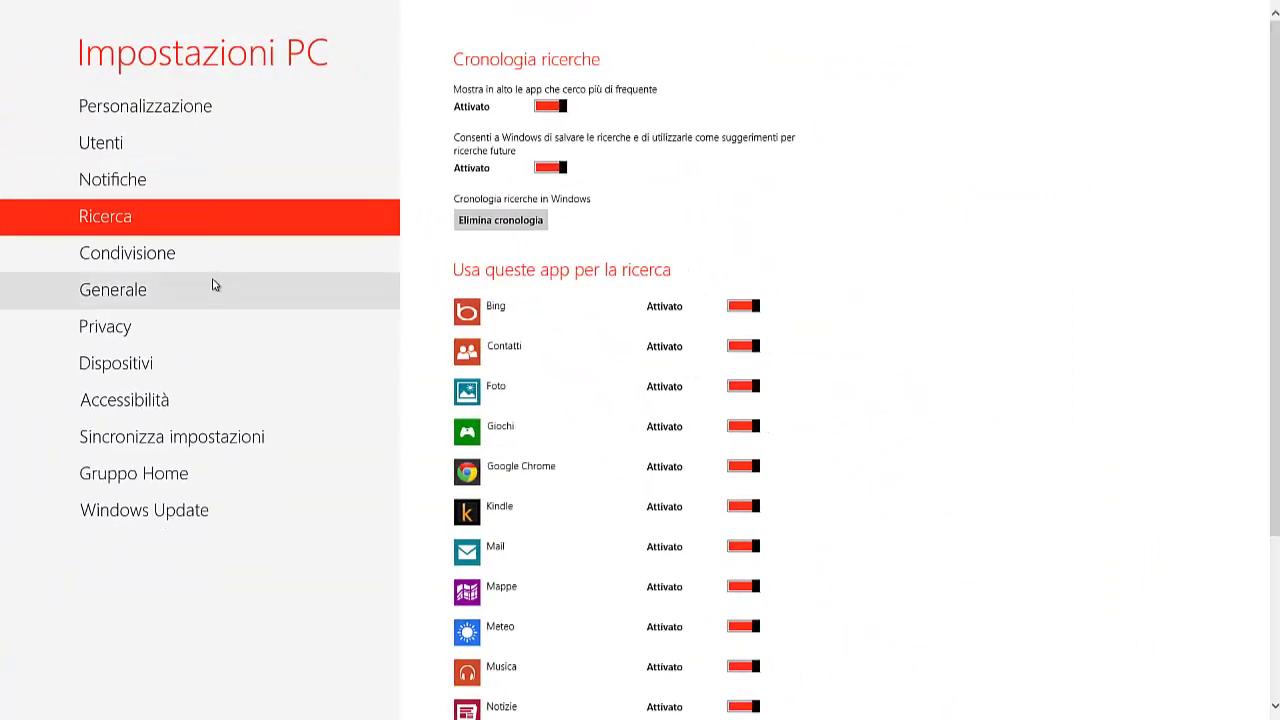
{"action": "left_click", "coordinate": [198, 252]}
{"action": "left_click", "coordinate": [194, 301]}
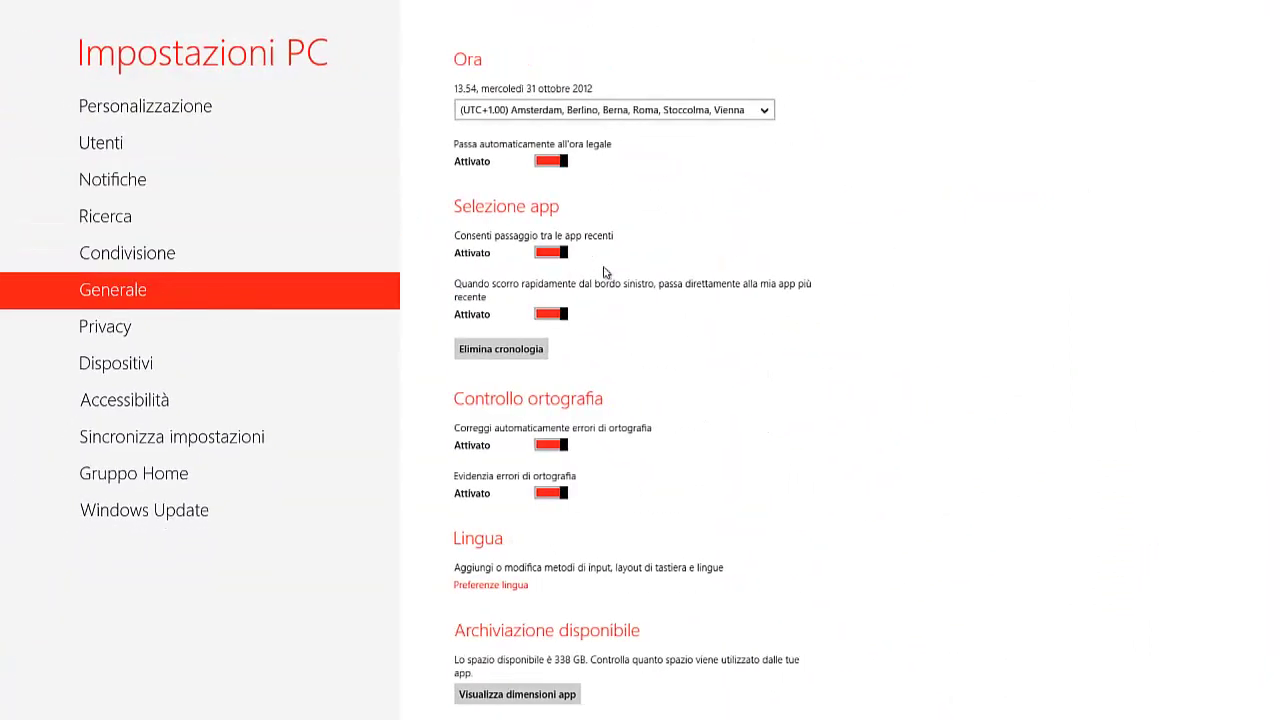
{"action": "scroll", "coordinate": [734, 306], "scroll_direction": "down", "scroll_amount": 5}
{"action": "scroll", "coordinate": [733, 308], "scroll_direction": "up", "scroll_amount": 5}
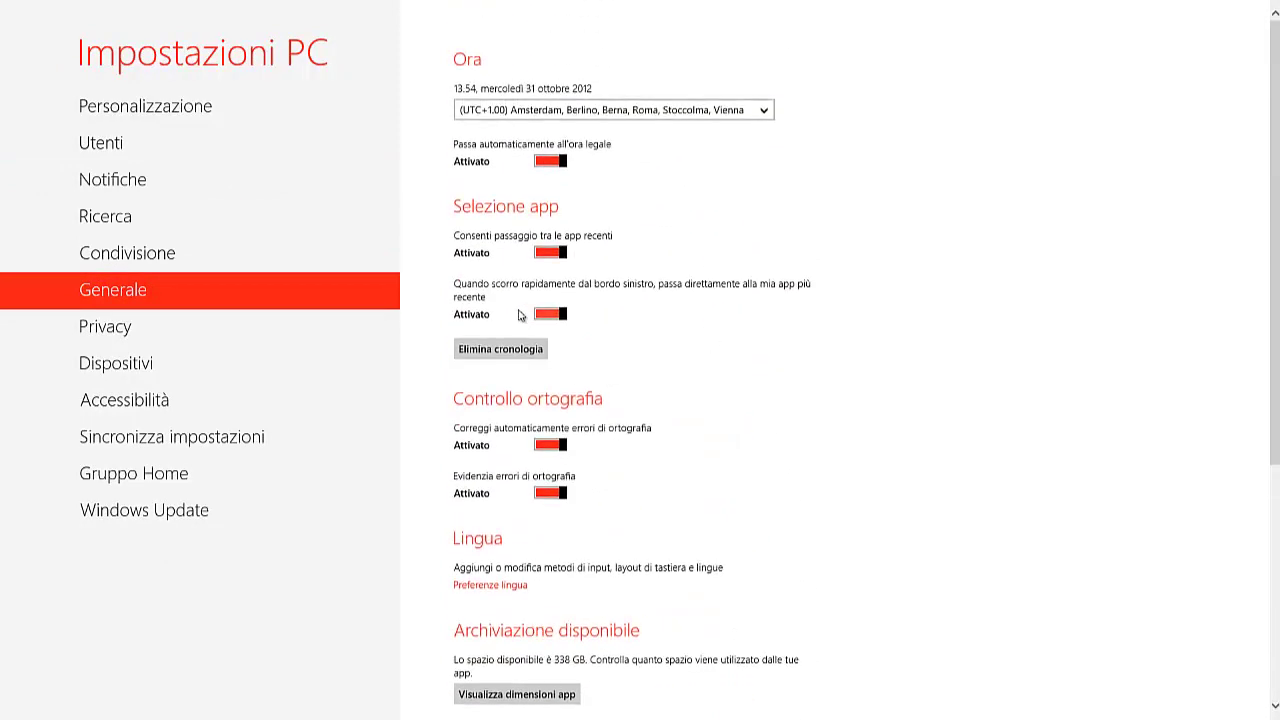
- Review the Privacy, Dispositivi, Sincronizza impostazioni, Gruppo Home and Windows Update sections of the PC settings
{"action": "left_click", "coordinate": [170, 330]}
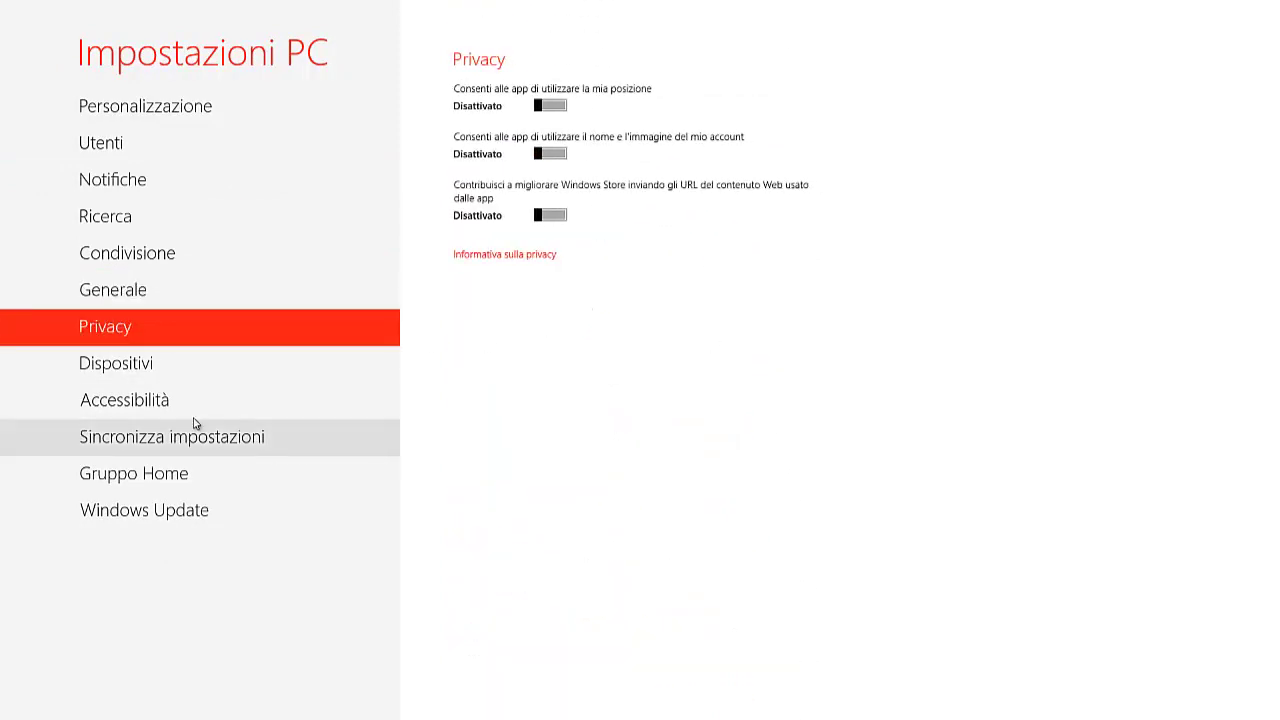
{"action": "left_click", "coordinate": [216, 363]}
{"action": "left_click", "coordinate": [235, 436]}
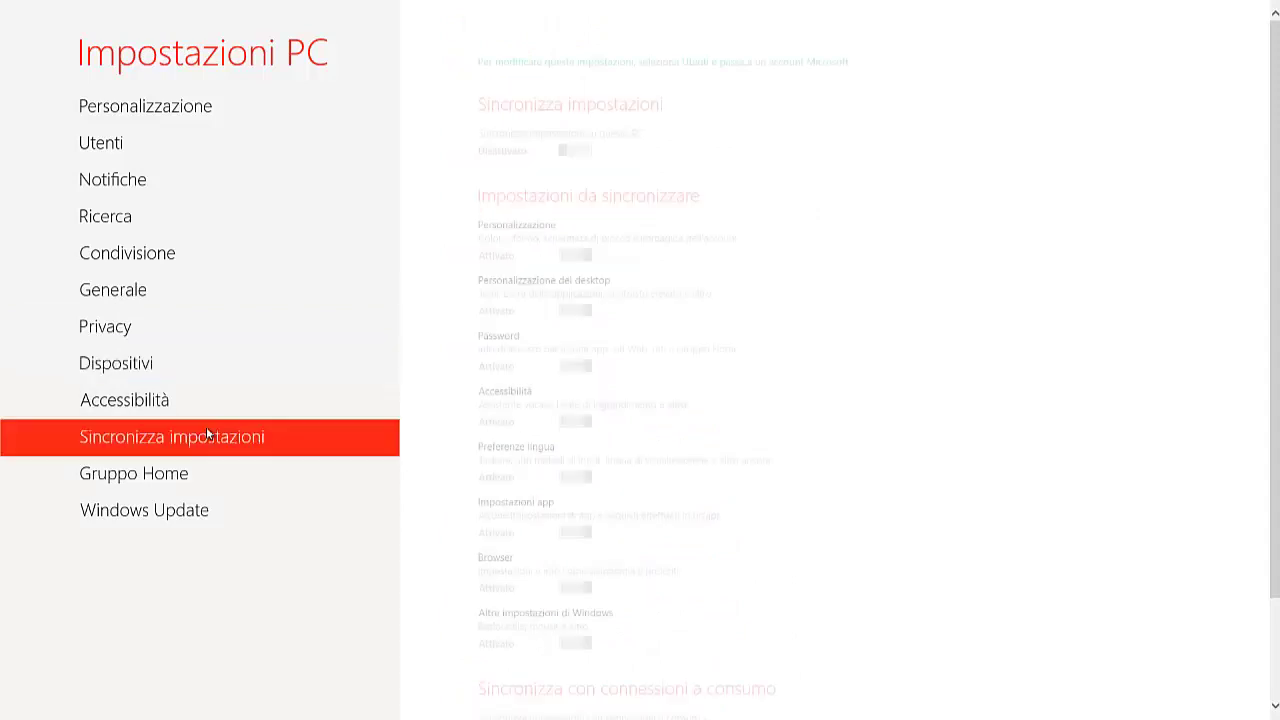
{"action": "left_click", "coordinate": [199, 474]}
{"action": "left_click", "coordinate": [209, 512]}
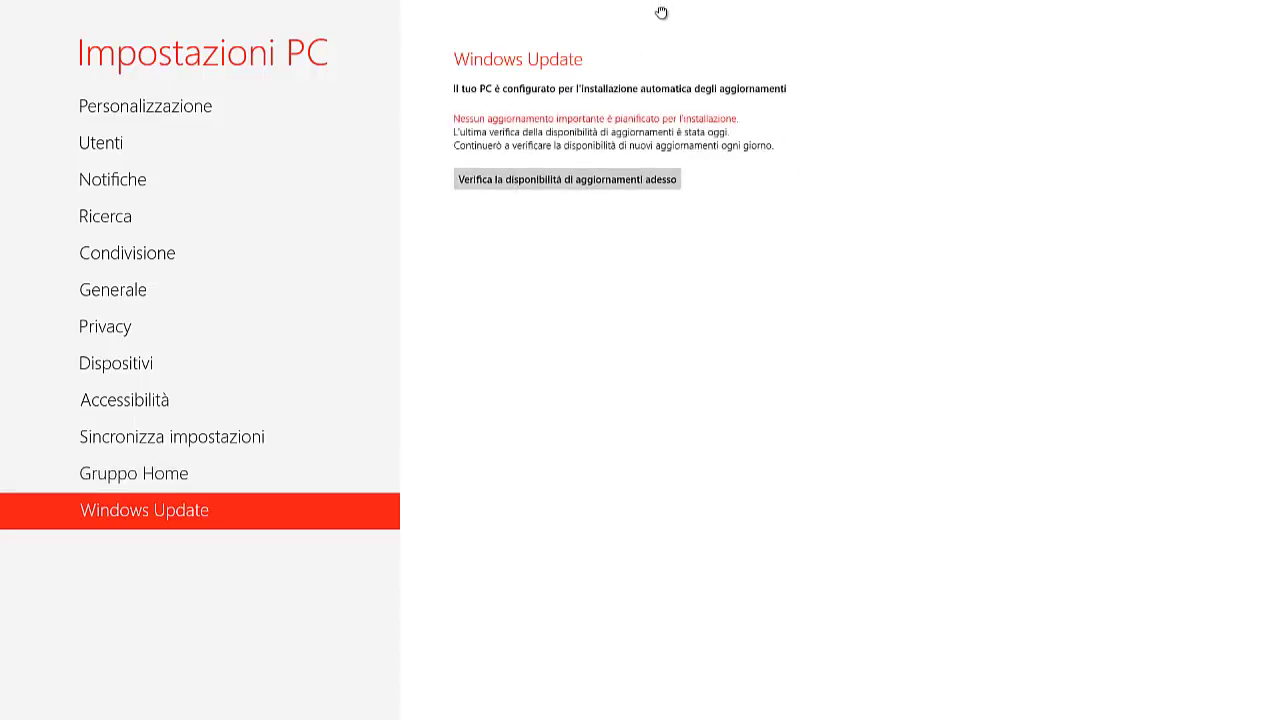
- Close the PC settings app and show all Control Panel items in the window open on the desktop
{"action": "left_click_drag", "start_coordinate": [661, 12], "coordinate": [694, 708]}
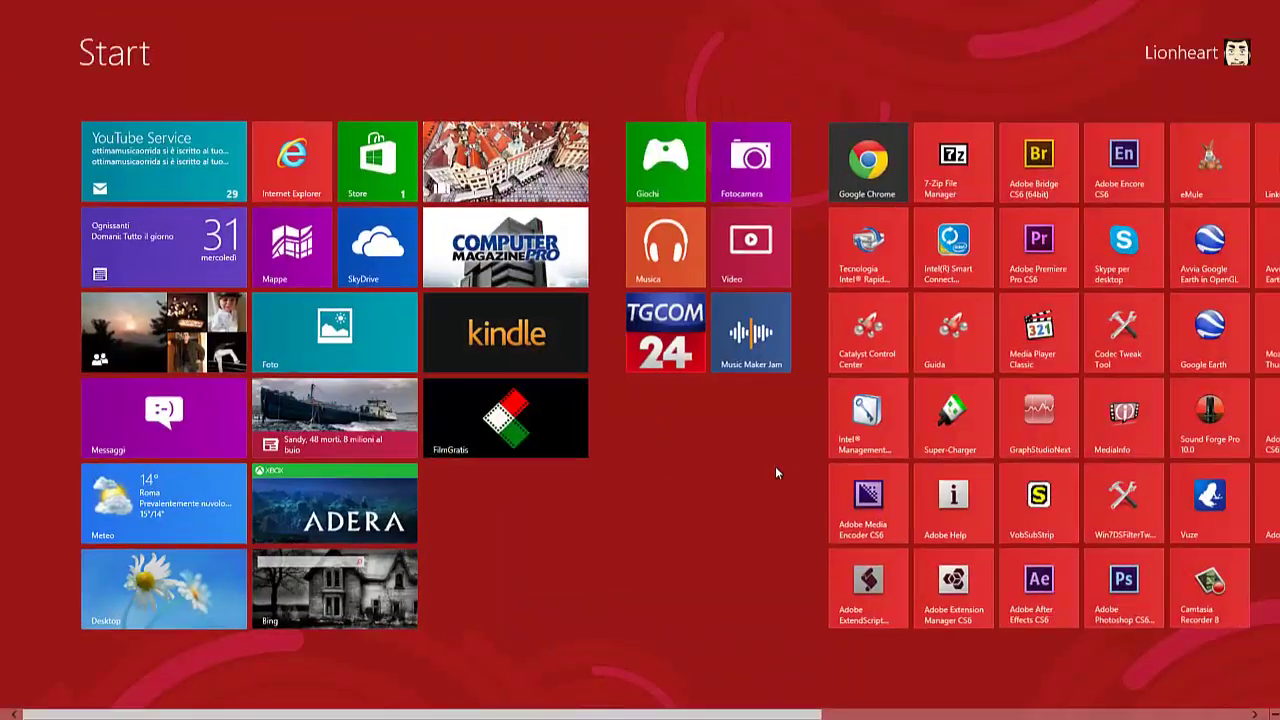
{"action": "left_click", "coordinate": [209, 605]}
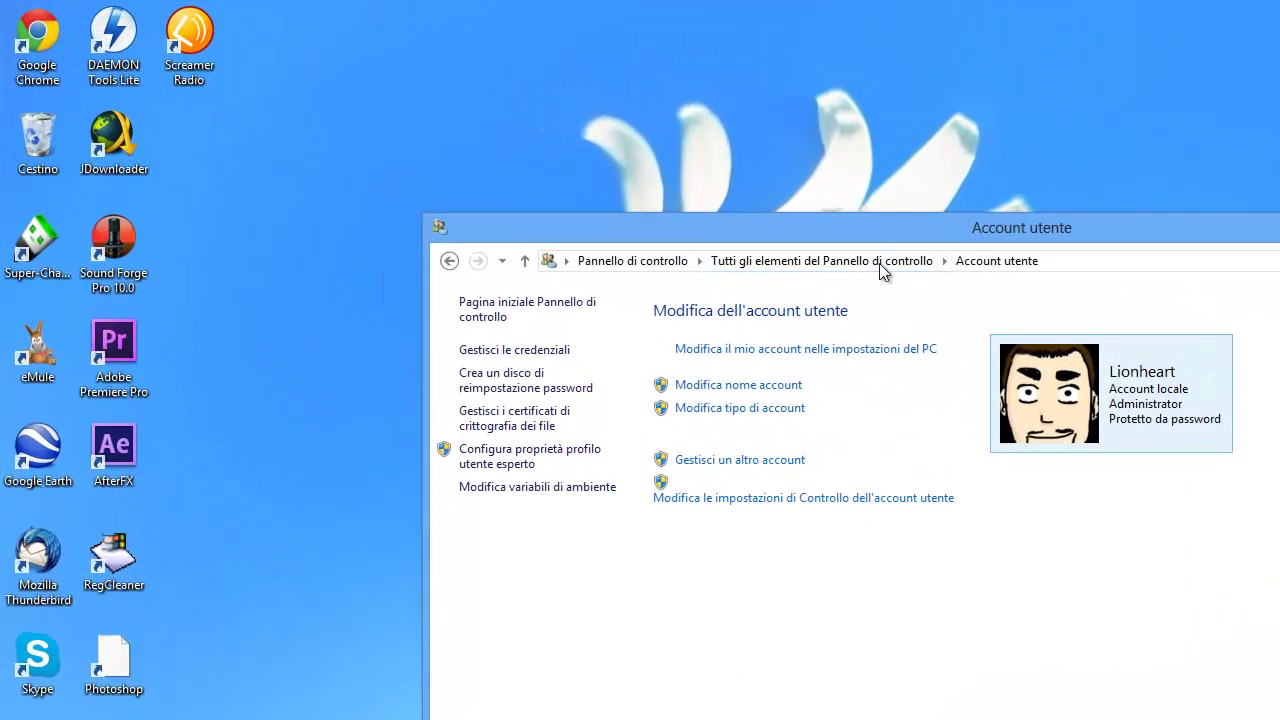
{"action": "left_click", "coordinate": [878, 263]}
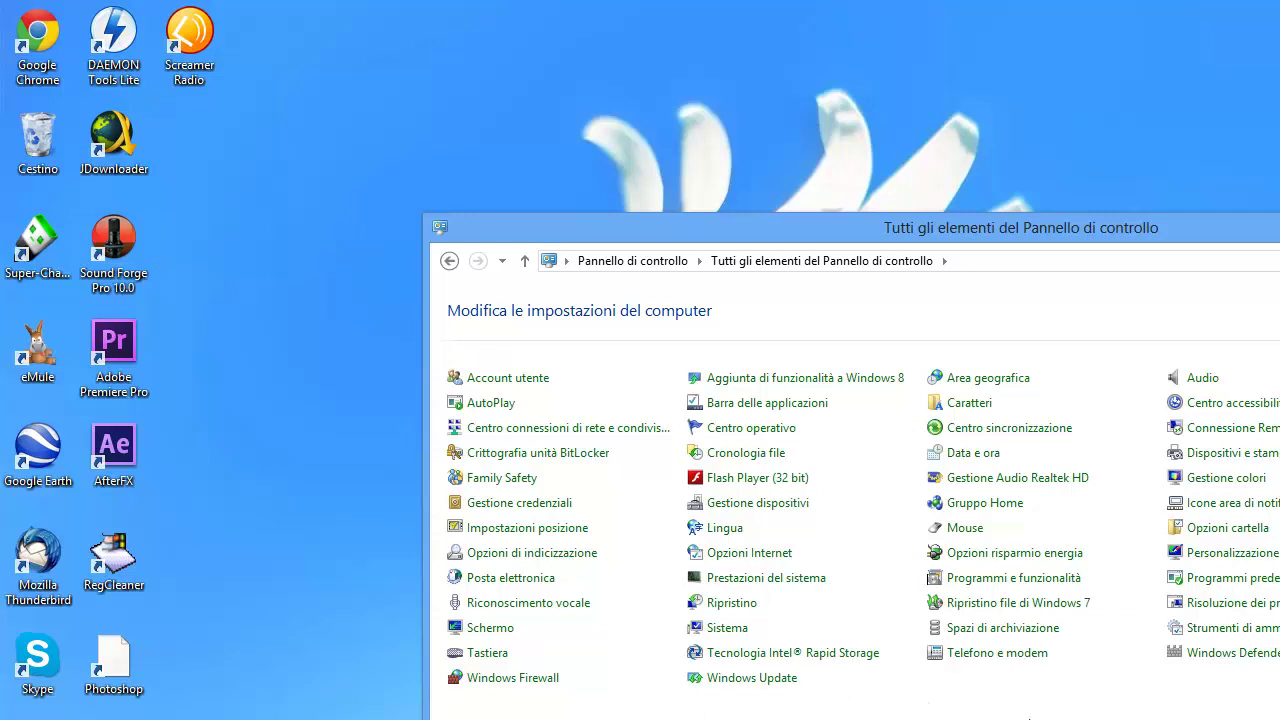
- Review the Windows Update page and the pointer settings in the mouse properties, ending with the Control Panel window closed
{"action": "left_click", "coordinate": [770, 680]}
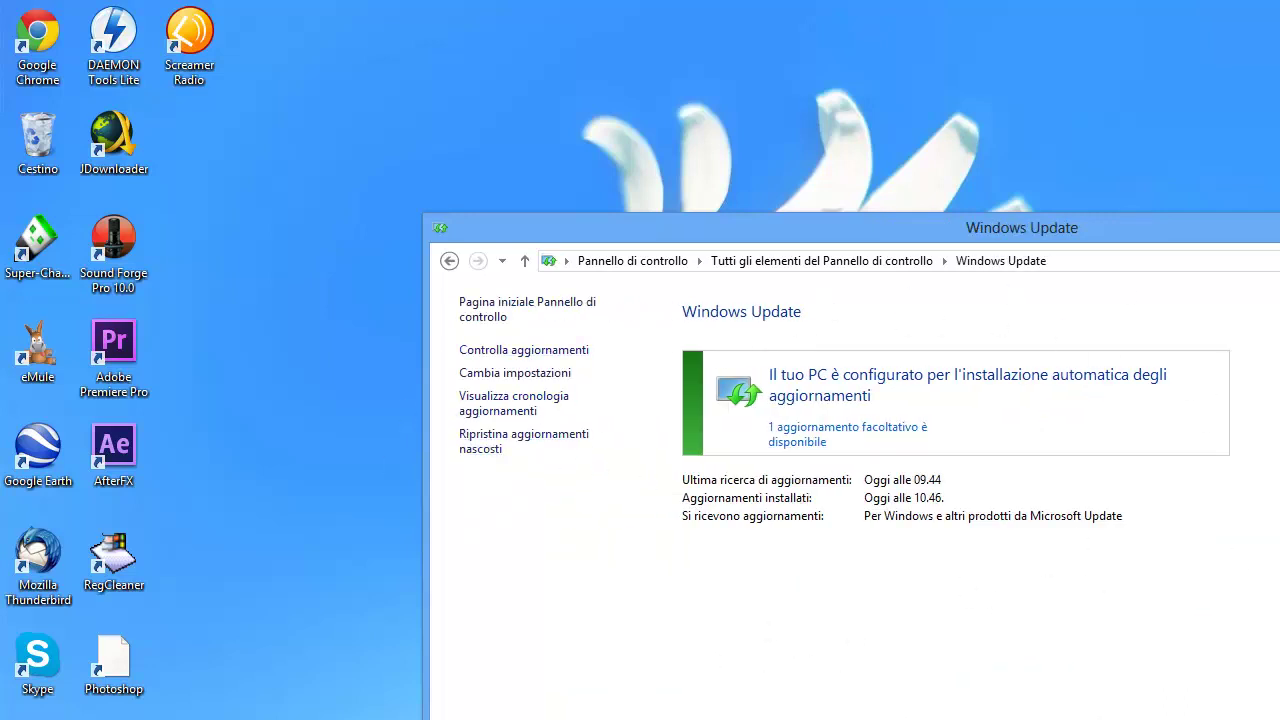
{"action": "left_click", "coordinate": [862, 262]}
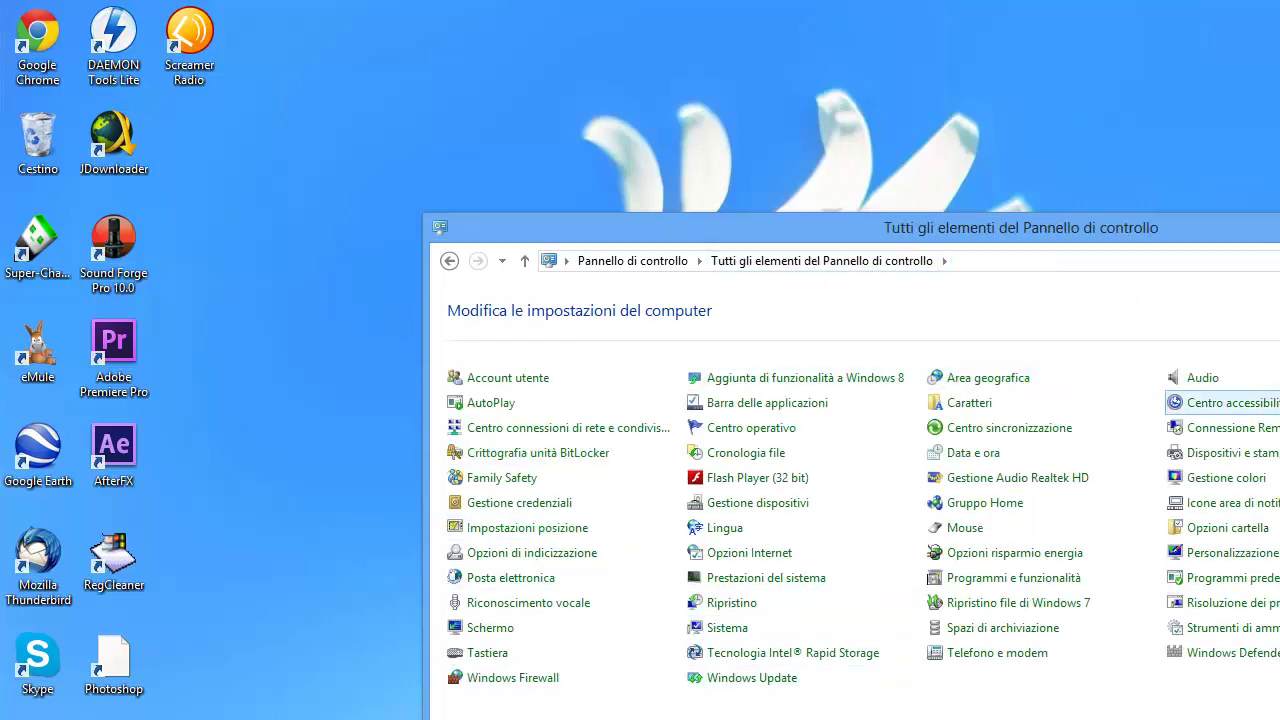
{"action": "left_click", "coordinate": [966, 530]}
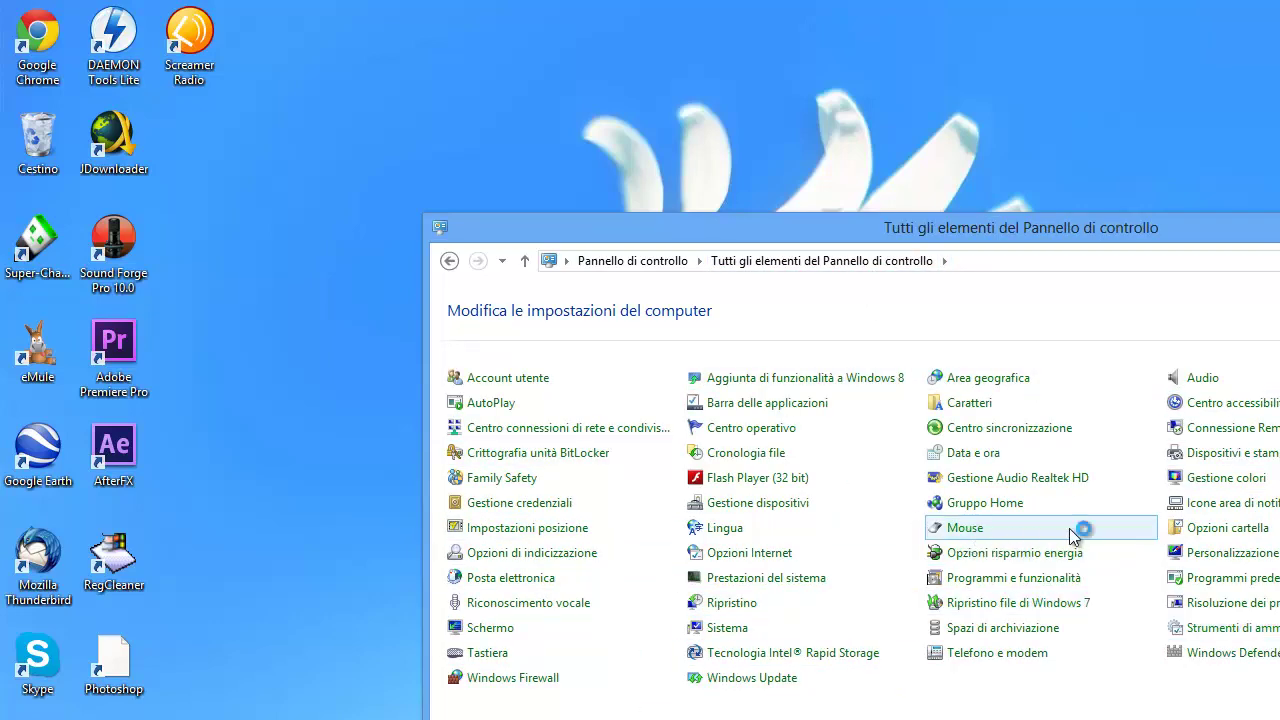
{"action": "left_click", "coordinate": [324, 97]}
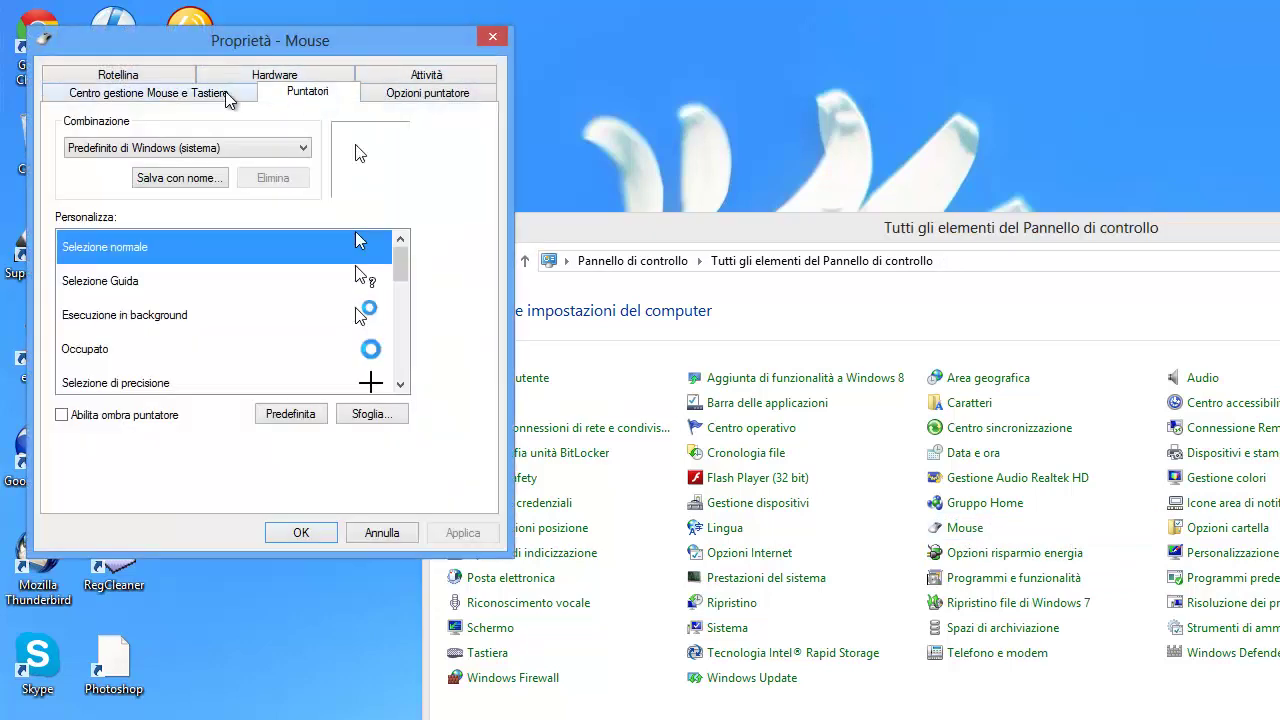
{"action": "left_click", "coordinate": [230, 97]}
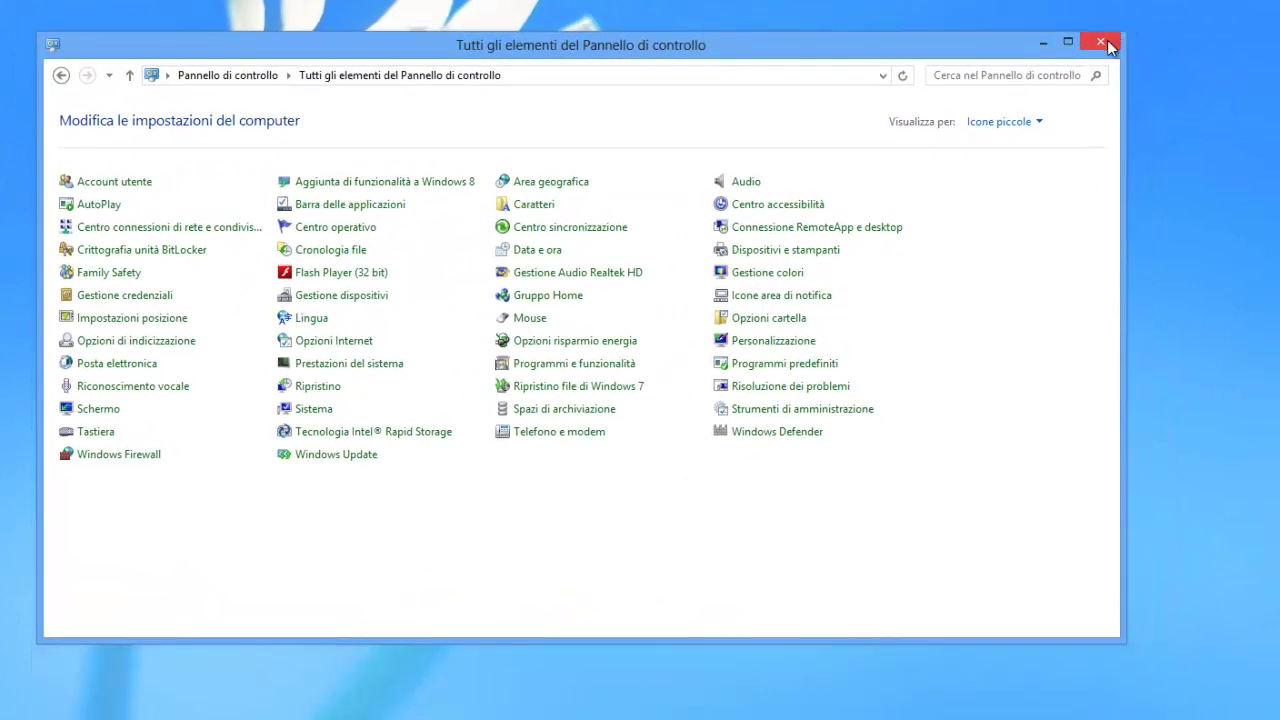
{"action": "left_click", "coordinate": [1101, 43]}
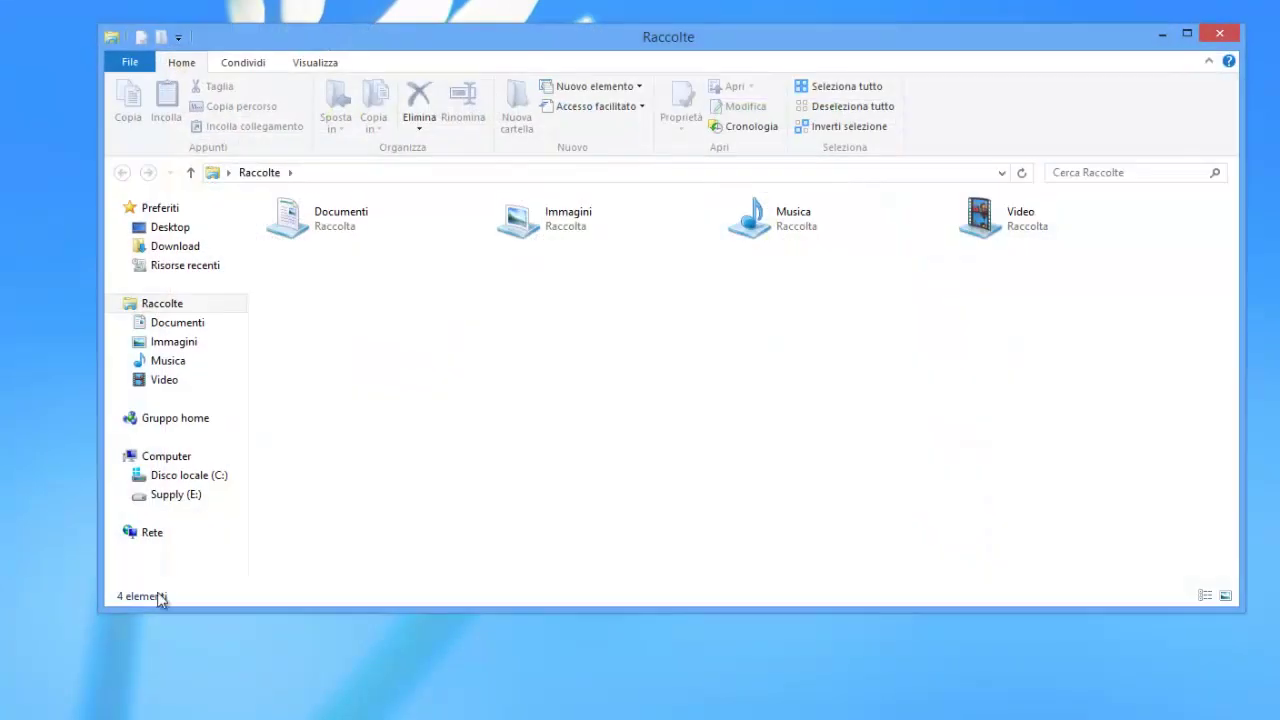
- Minimize the JDownloader window, browse Disco locale (C:) and its list of parent locations in File Explorer, and close the window
{"action": "left_click_drag", "start_coordinate": [1049, 31], "coordinate": [1004, 125]}
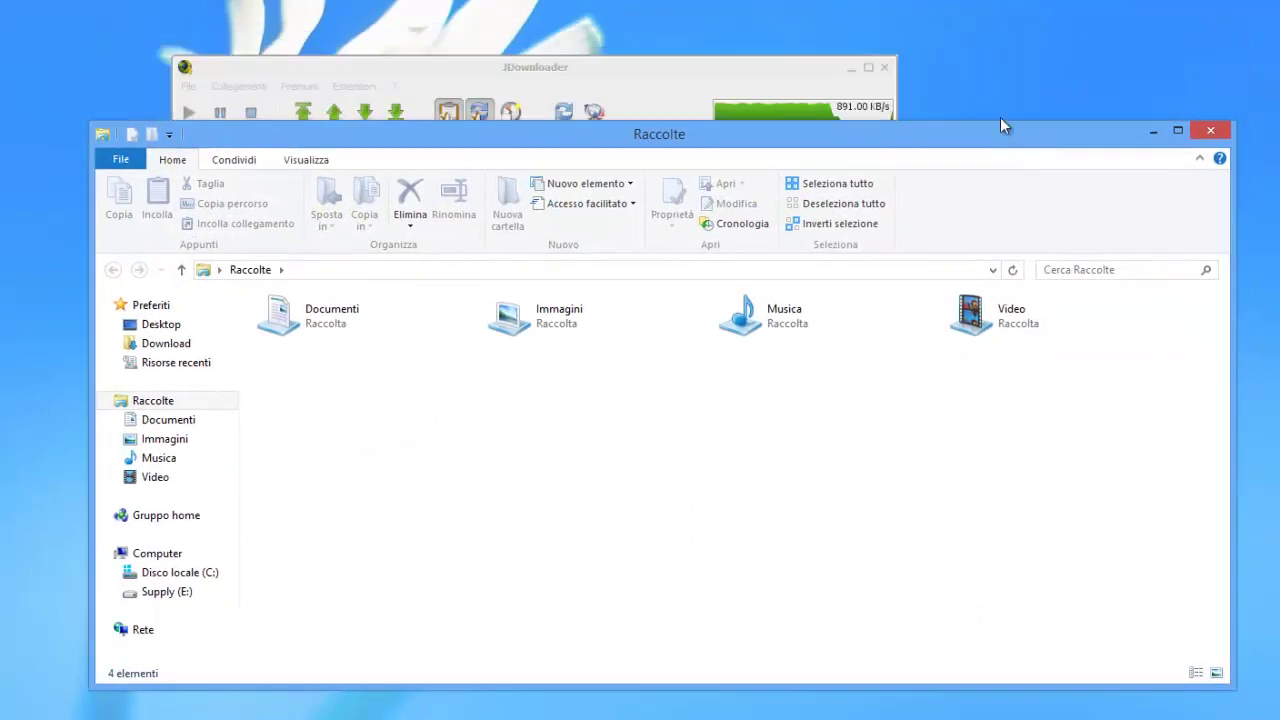
{"action": "left_click", "coordinate": [852, 68]}
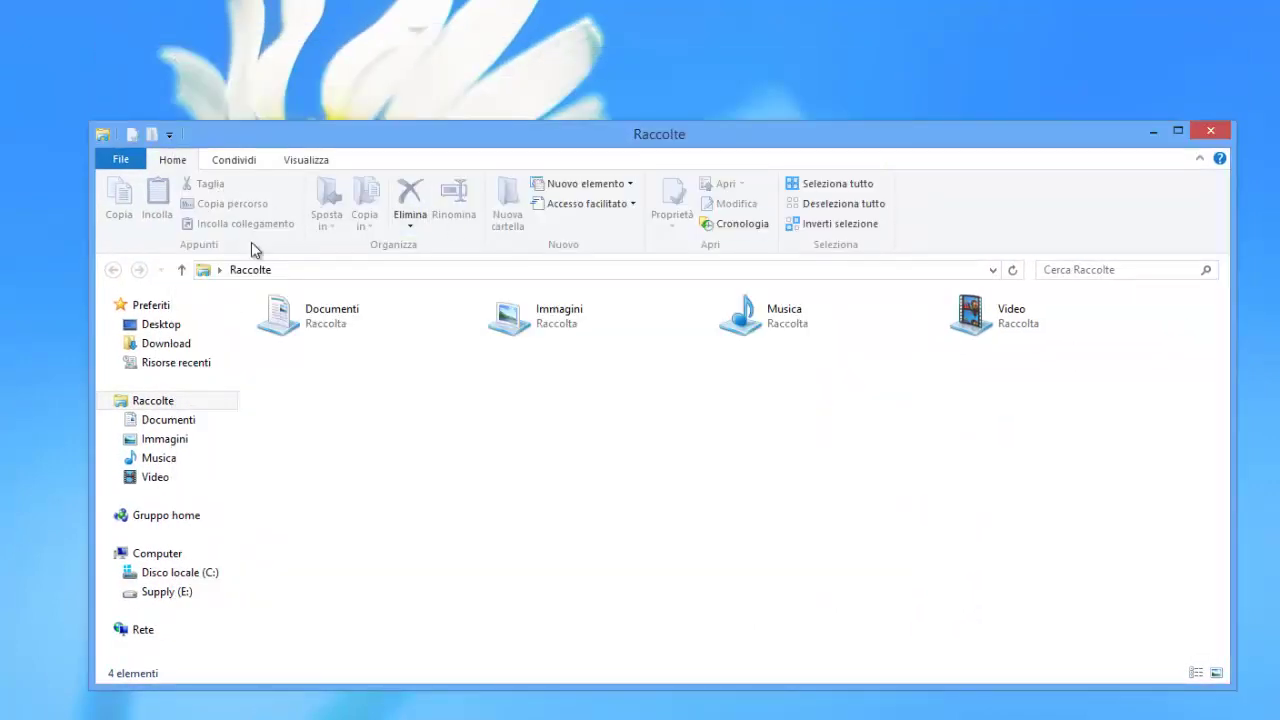
{"action": "left_click", "coordinate": [185, 573]}
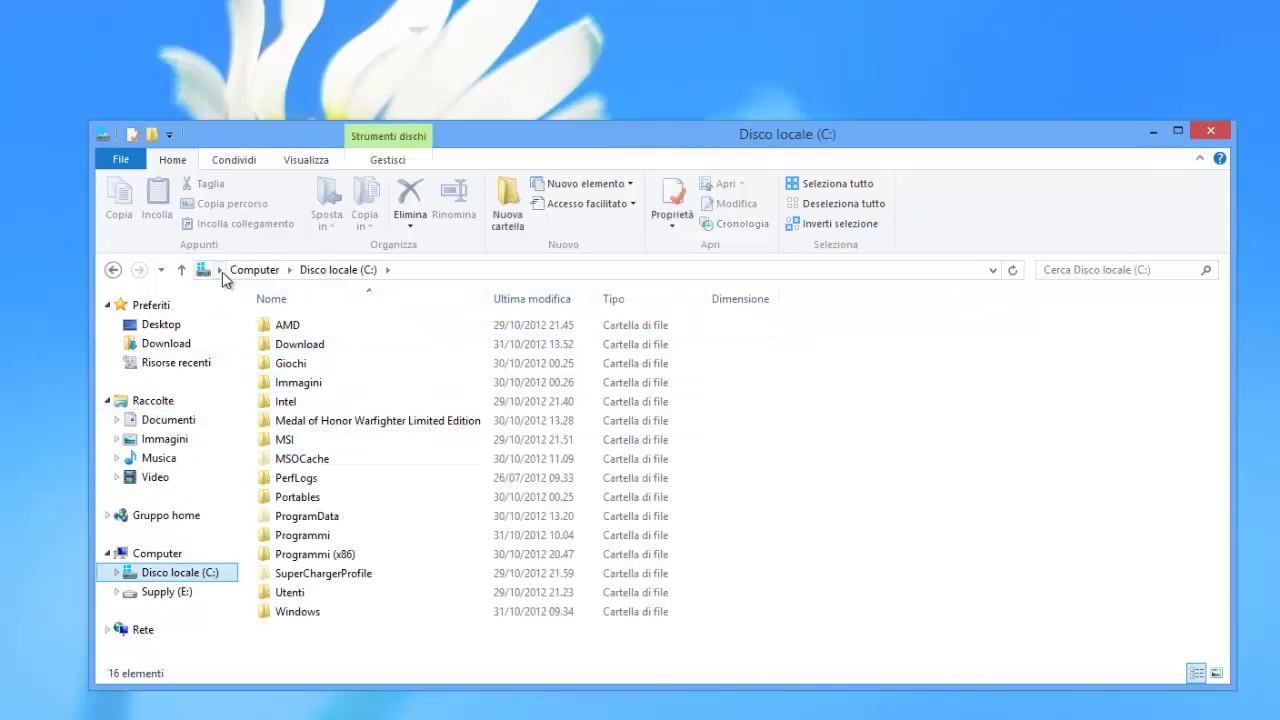
{"action": "left_click", "coordinate": [219, 271]}
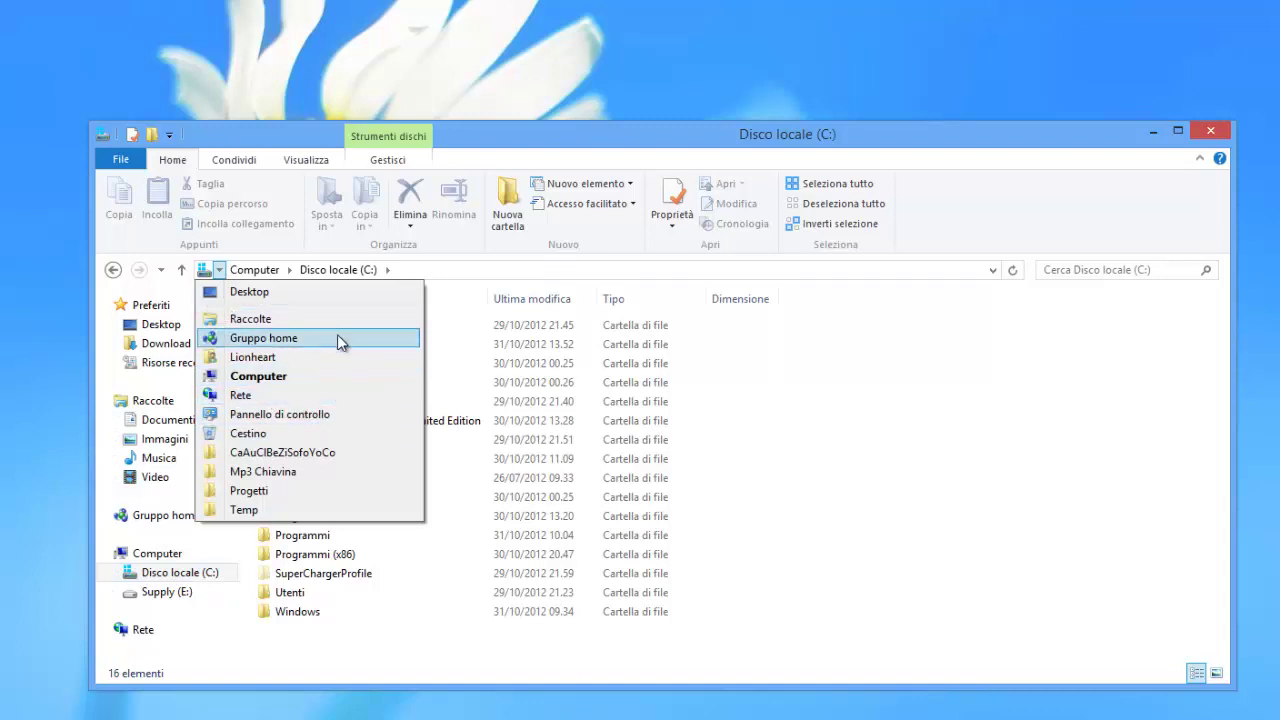
{"action": "mouse_move", "coordinate": [387, 270]}
{"action": "left_click", "coordinate": [660, 130]}
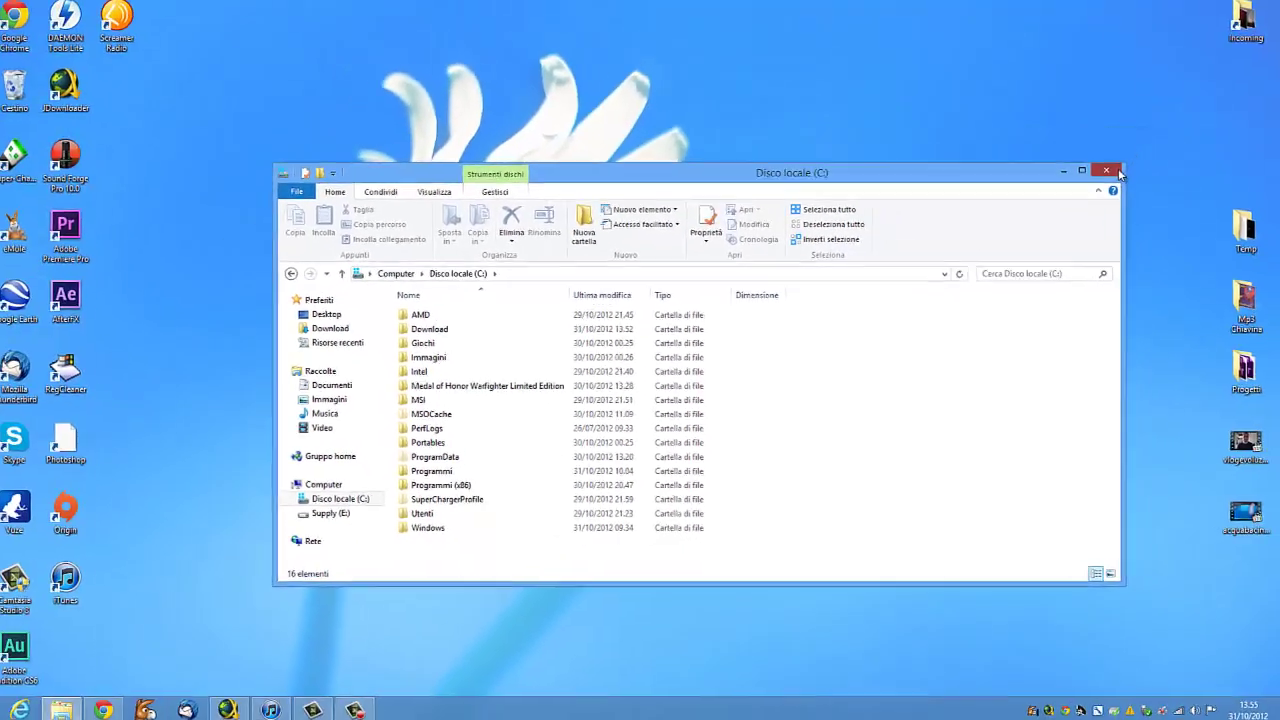
{"action": "left_click", "coordinate": [1115, 172]}
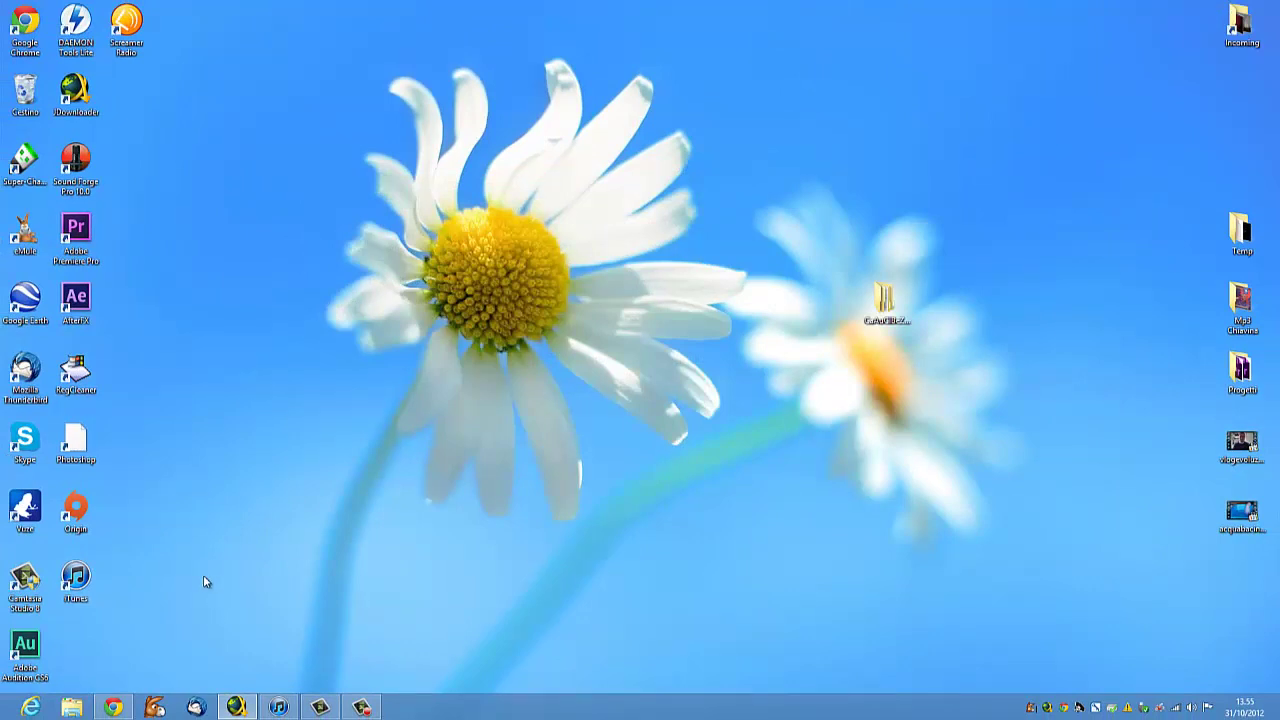
- Reopen File Explorer on the Raccolte libraries and move its window higher on the desktop
{"action": "left_click", "coordinate": [72, 708]}
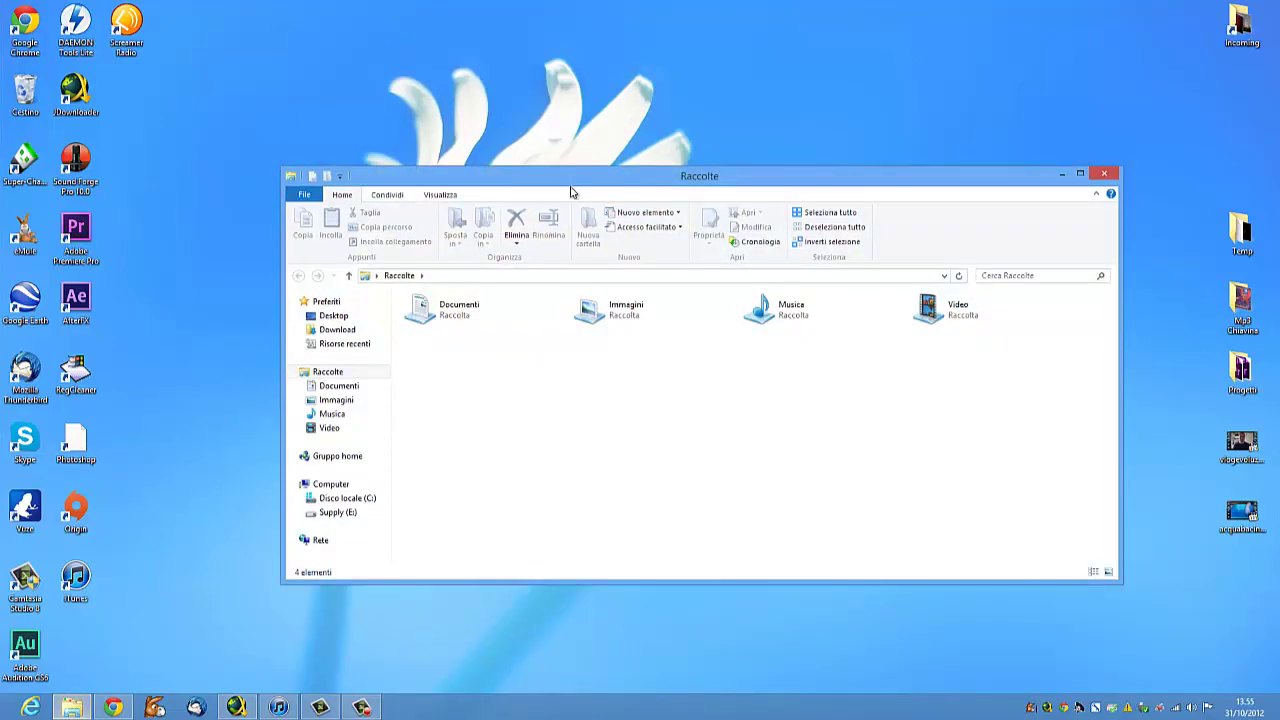
{"action": "left_click_drag", "start_coordinate": [572, 185], "coordinate": [556, 122]}
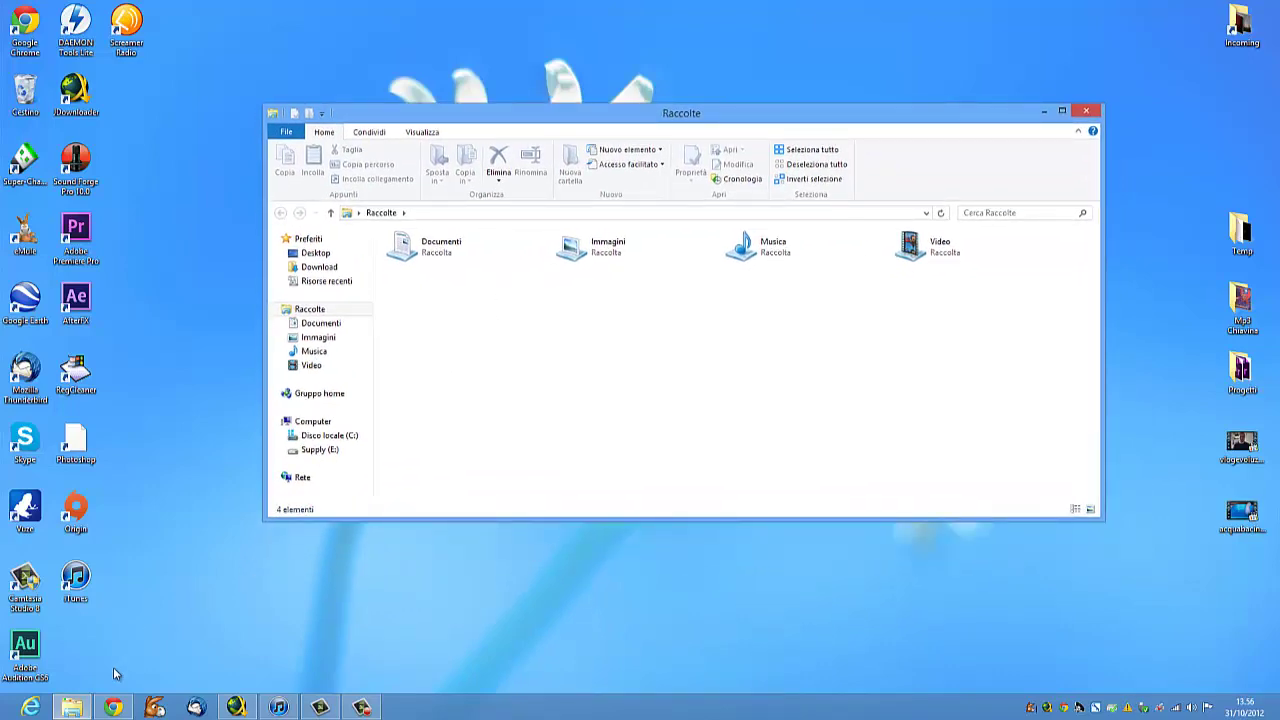
{"action": "left_click", "coordinate": [84, 708]}
{"action": "left_click", "coordinate": [84, 708]}
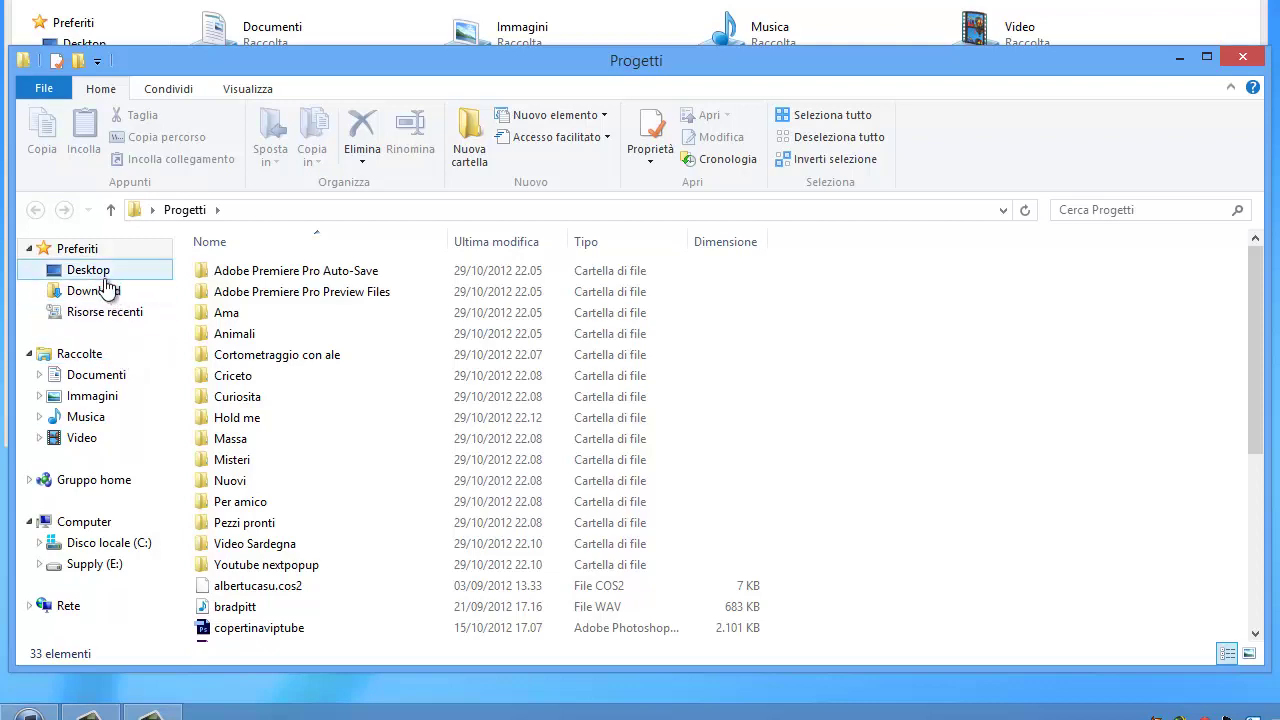
- Browse the Desktop and Disco locale (C:) from the Progetti folder window, and close both File Explorer windows
{"action": "left_click", "coordinate": [104, 279]}
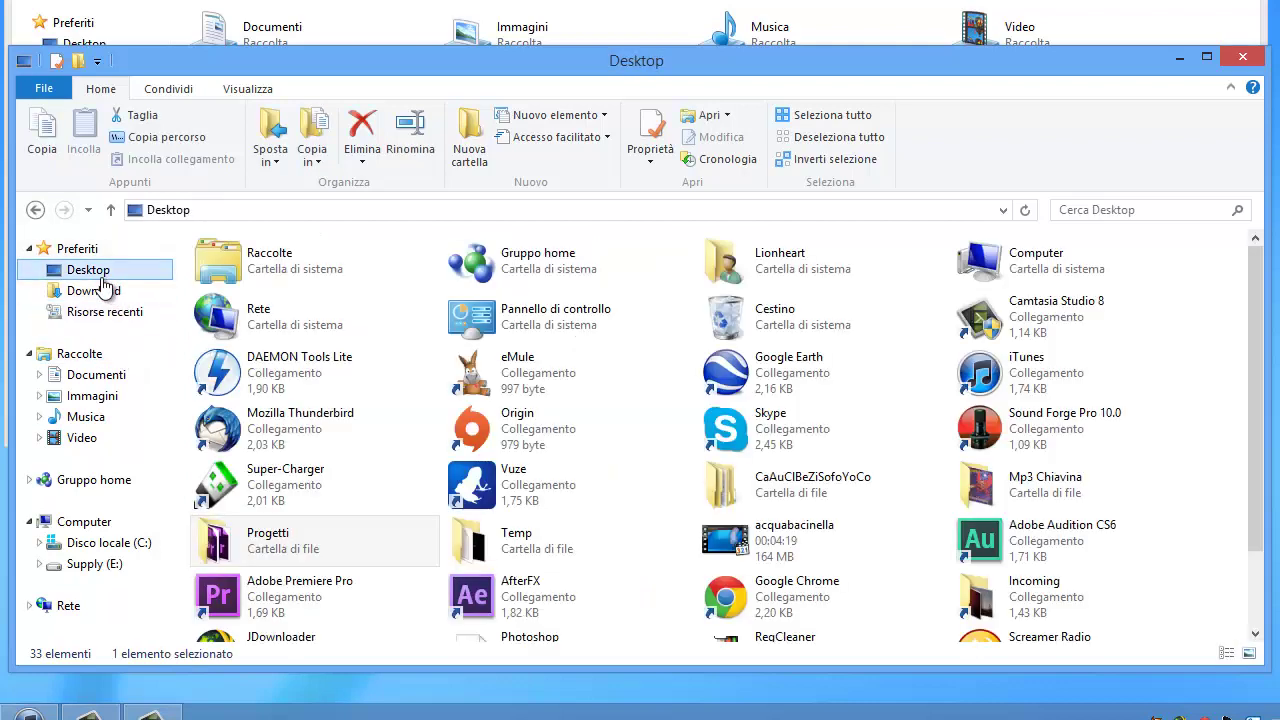
{"action": "left_click", "coordinate": [104, 545]}
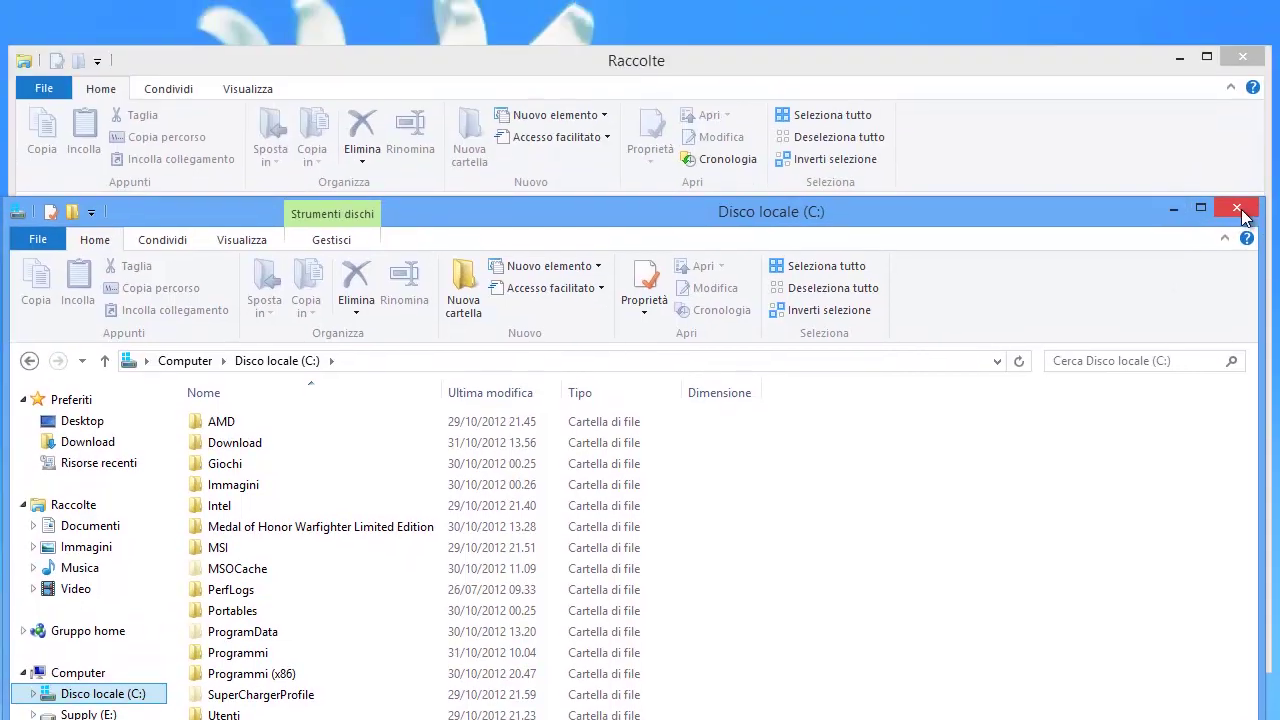
{"action": "left_click", "coordinate": [1243, 208]}
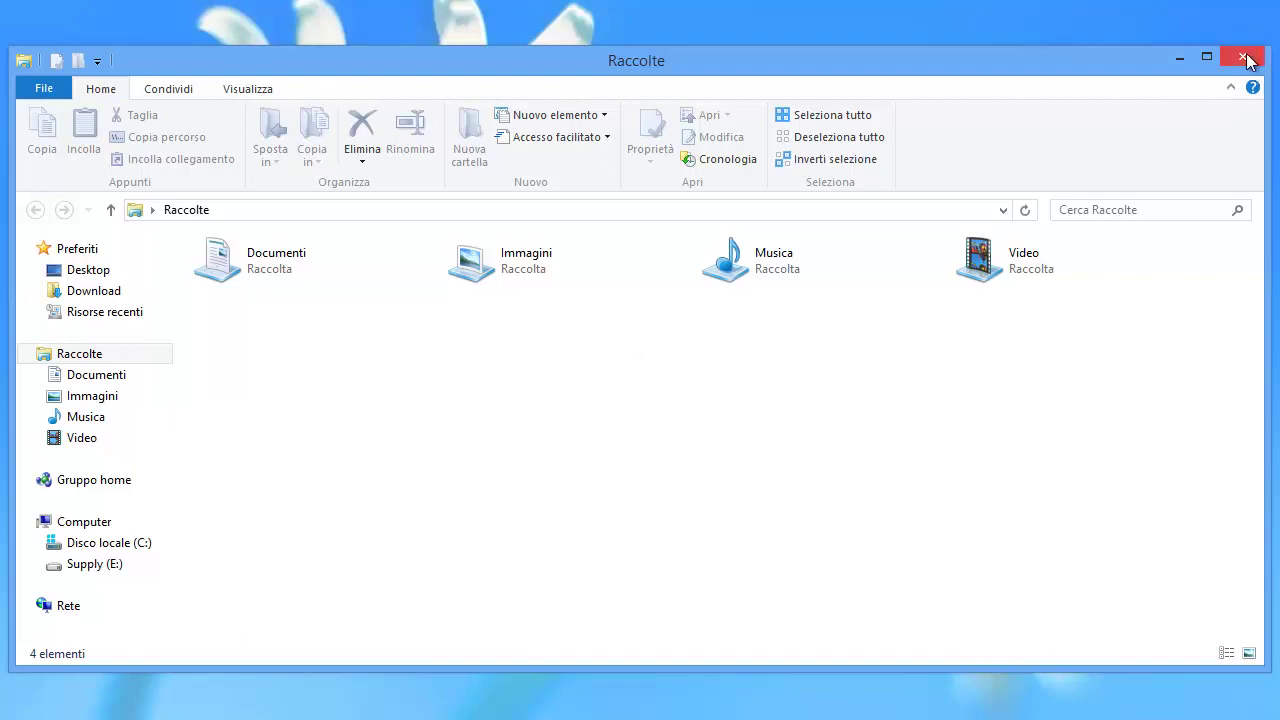
{"action": "left_click", "coordinate": [1243, 58]}
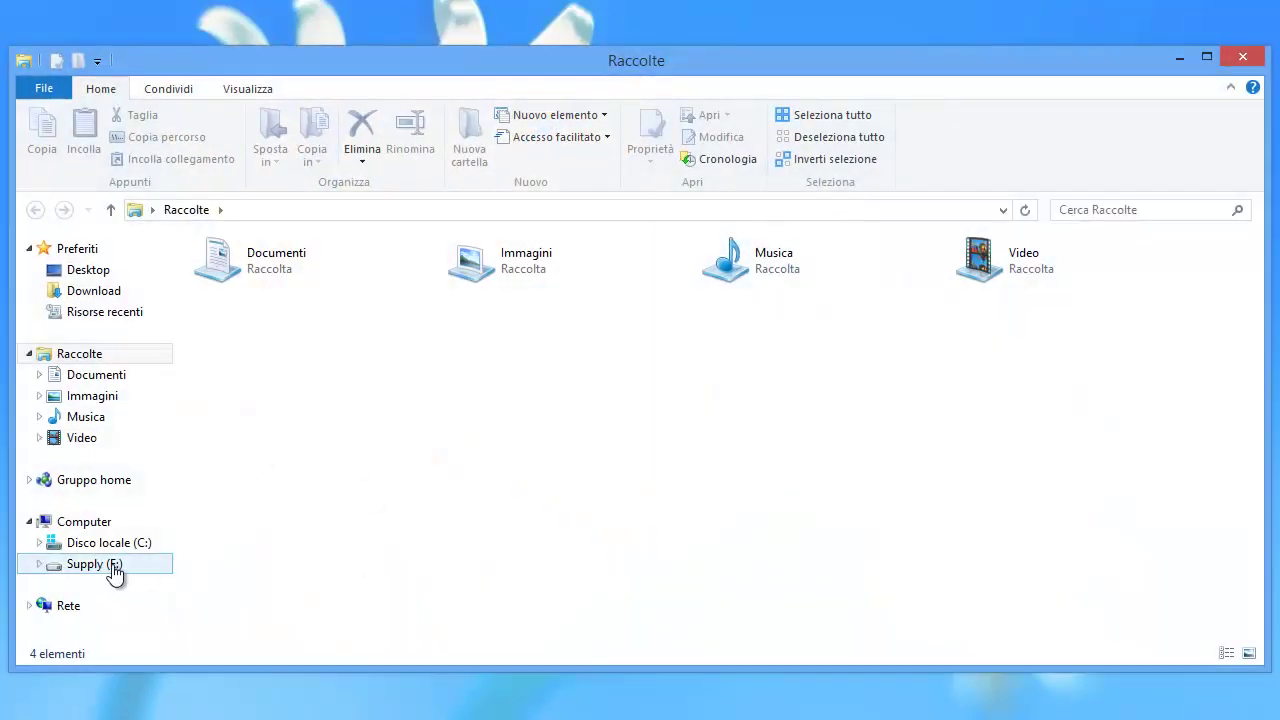
- Copy the Corsi folder from the Supply (E:) drive to the clipboard and close the File Explorer window
{"action": "left_click", "coordinate": [111, 565]}
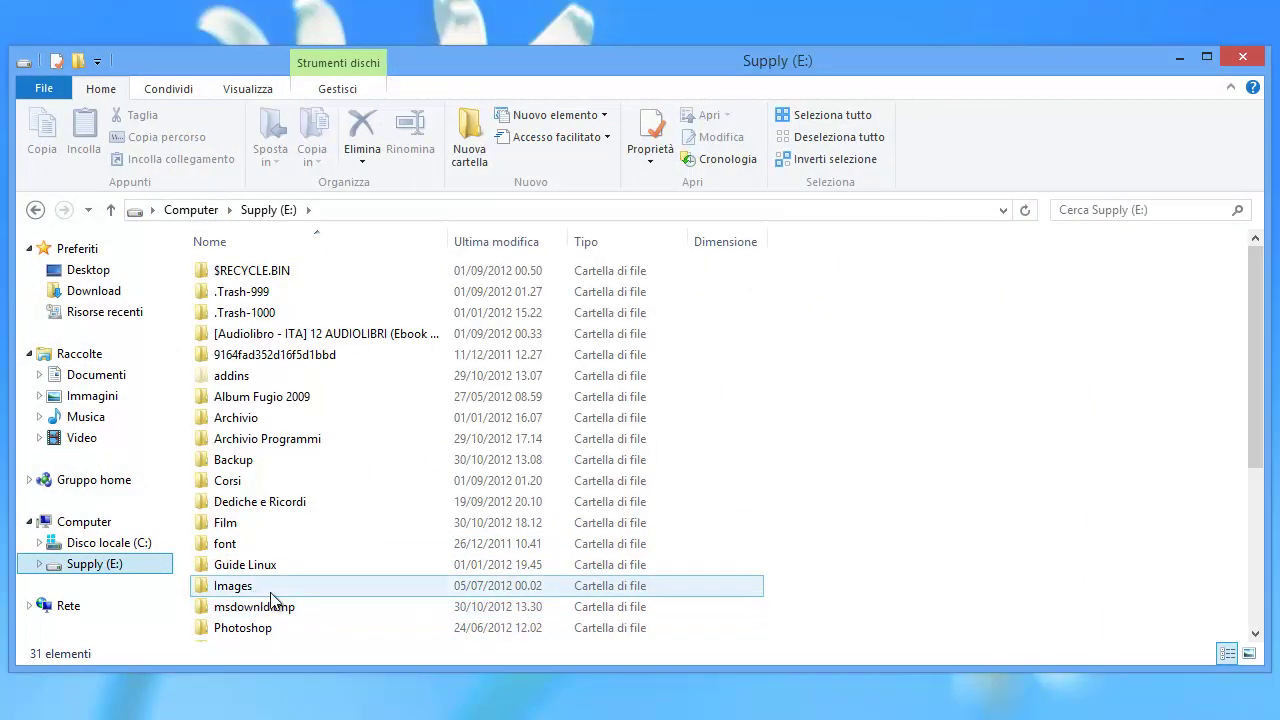
{"action": "left_click", "coordinate": [233, 483]}
{"action": "right_click", "coordinate": [233, 487]}
{"action": "left_click", "coordinate": [300, 705]}
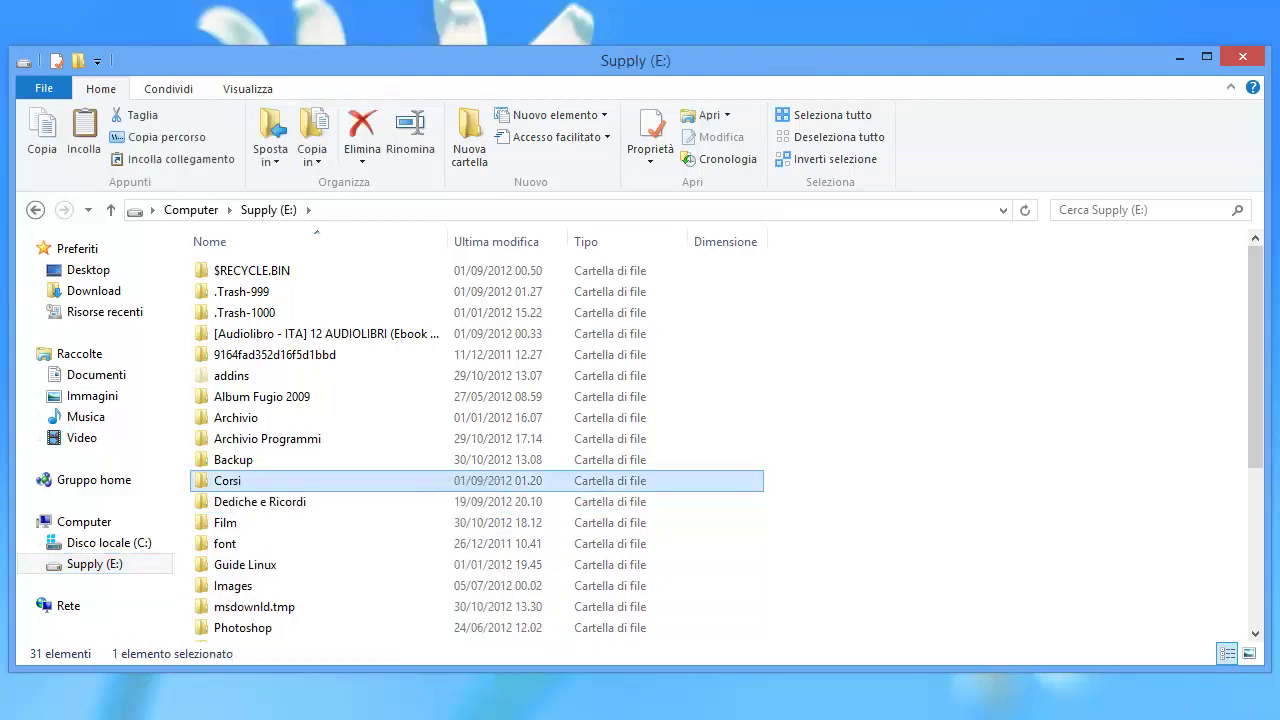
{"action": "left_click", "coordinate": [1240, 62]}
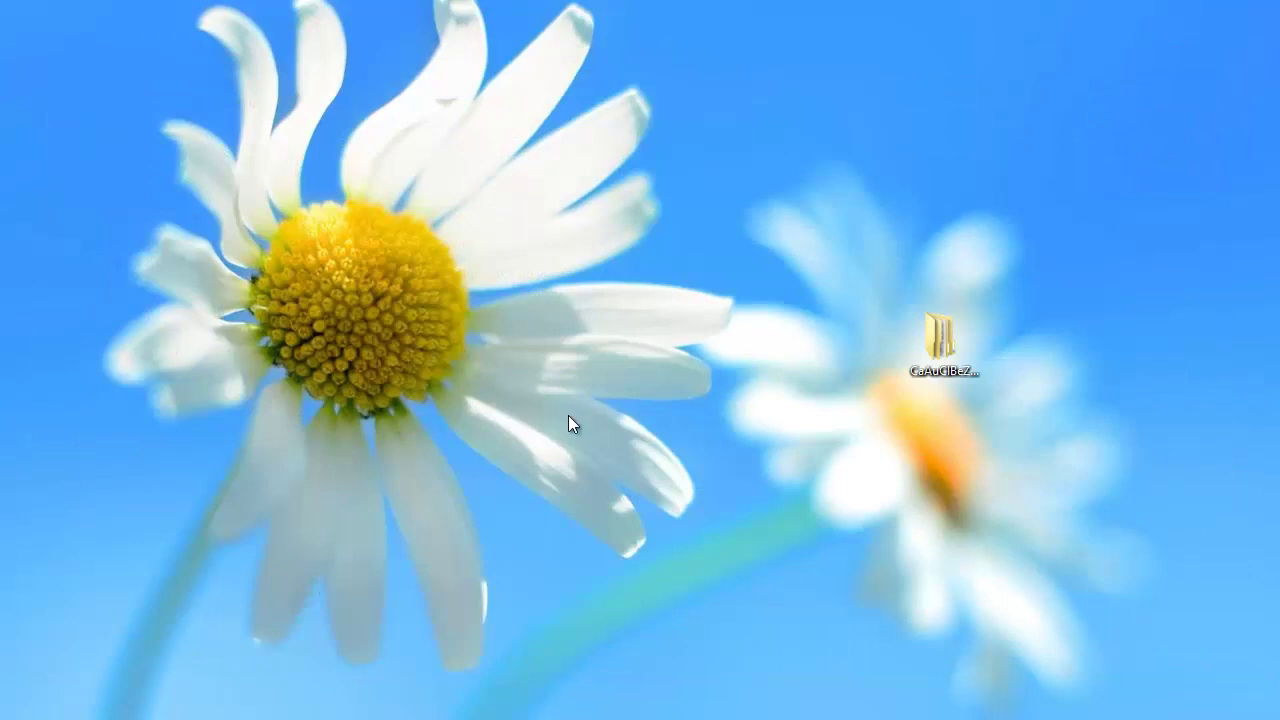
- Paste the Corsi folder onto the desktop, expanding and collapsing the transfer details while it copies
{"action": "right_click", "coordinate": [612, 375]}
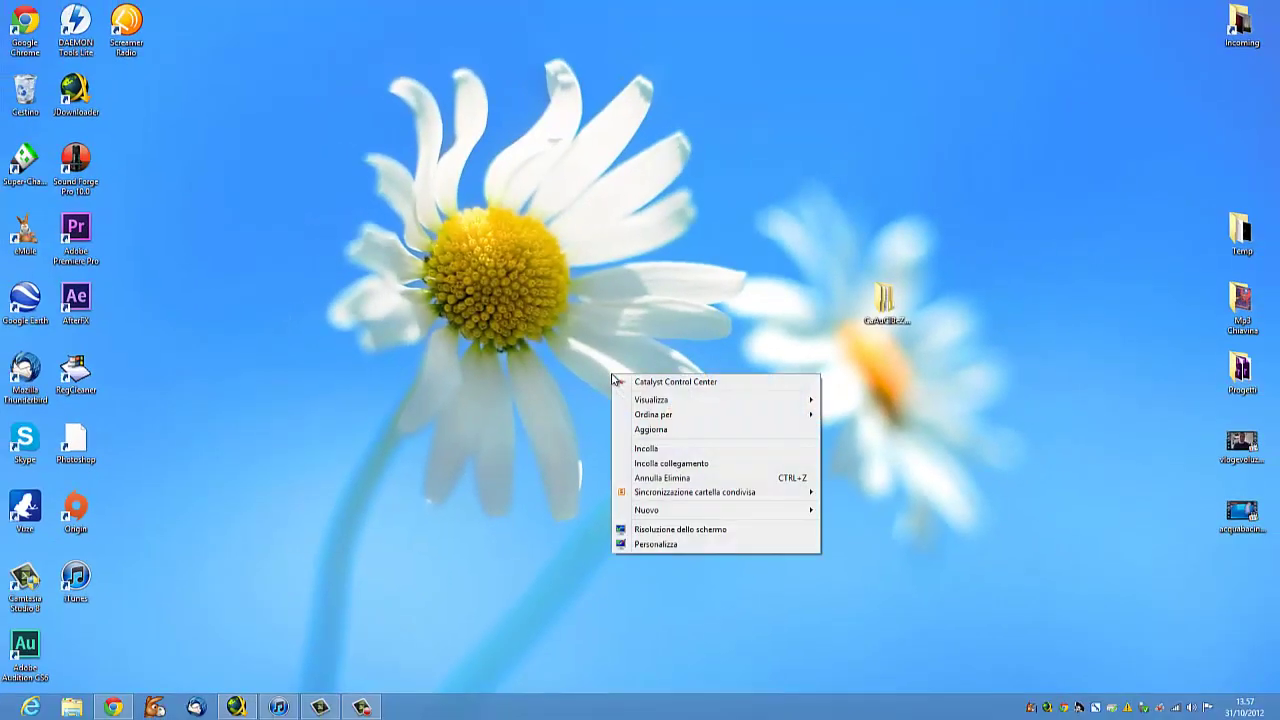
{"action": "left_click", "coordinate": [657, 448]}
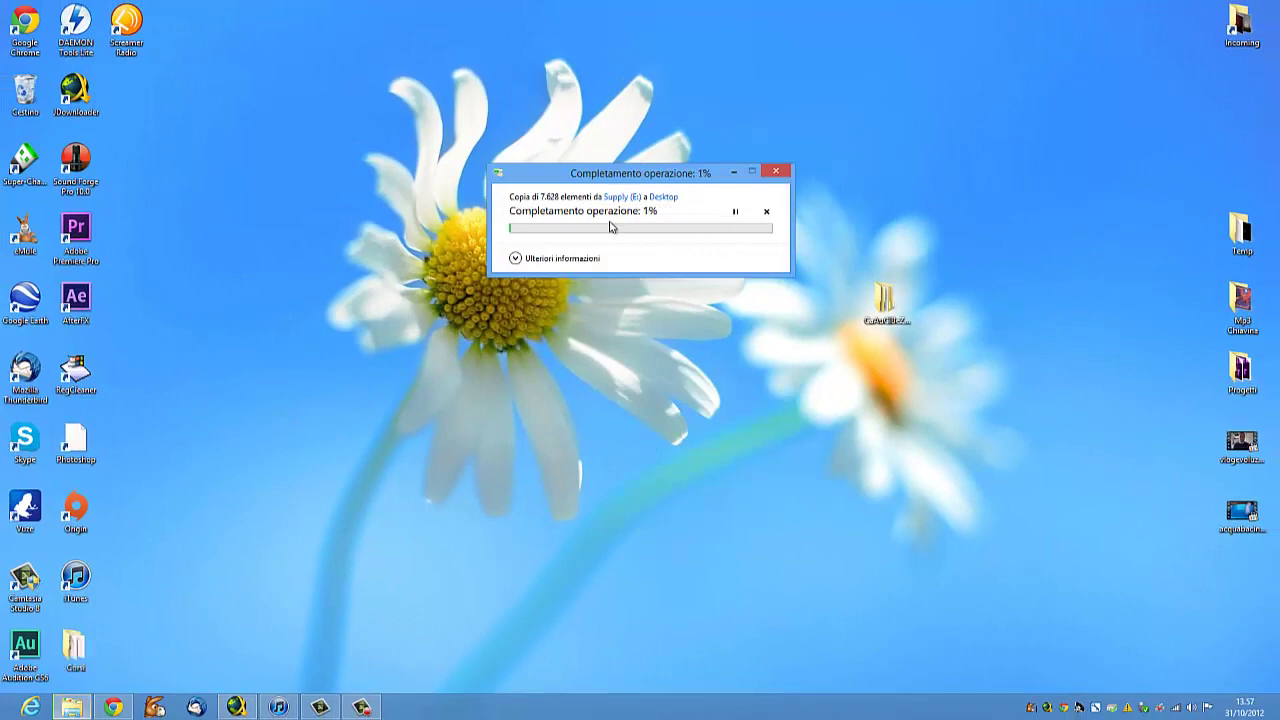
{"action": "left_click", "coordinate": [515, 258]}
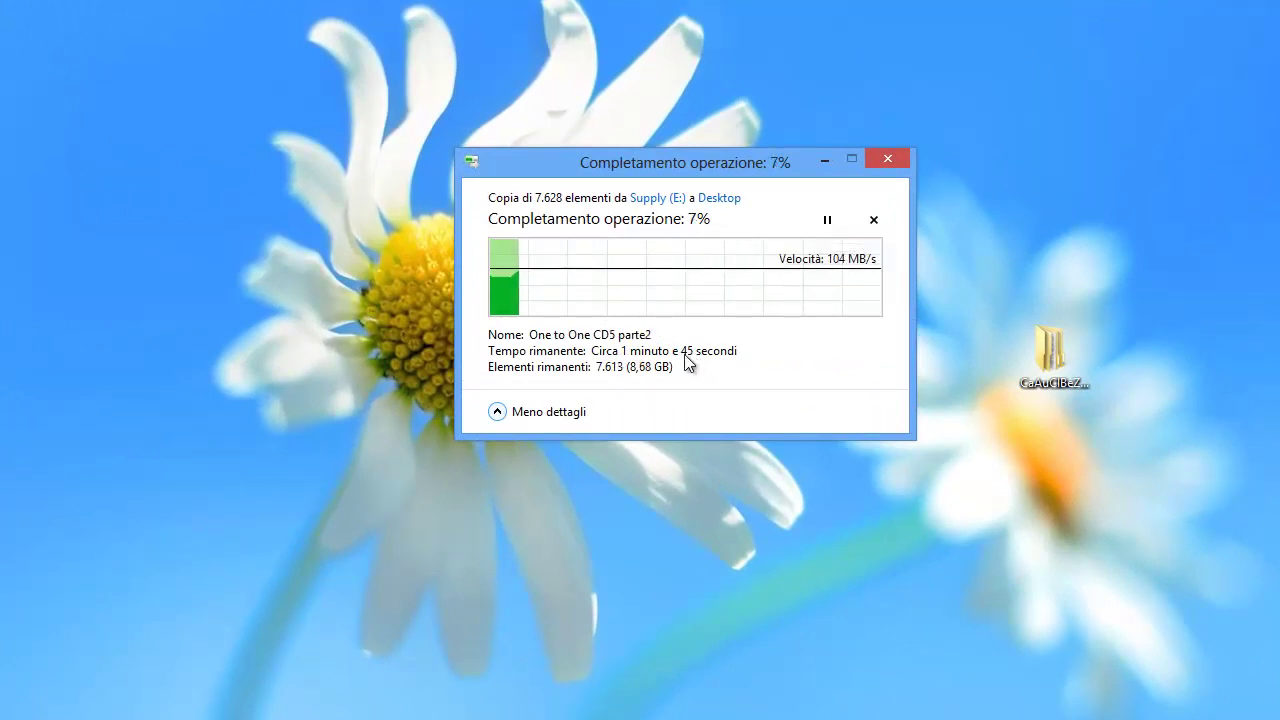
{"action": "left_click", "coordinate": [500, 410]}
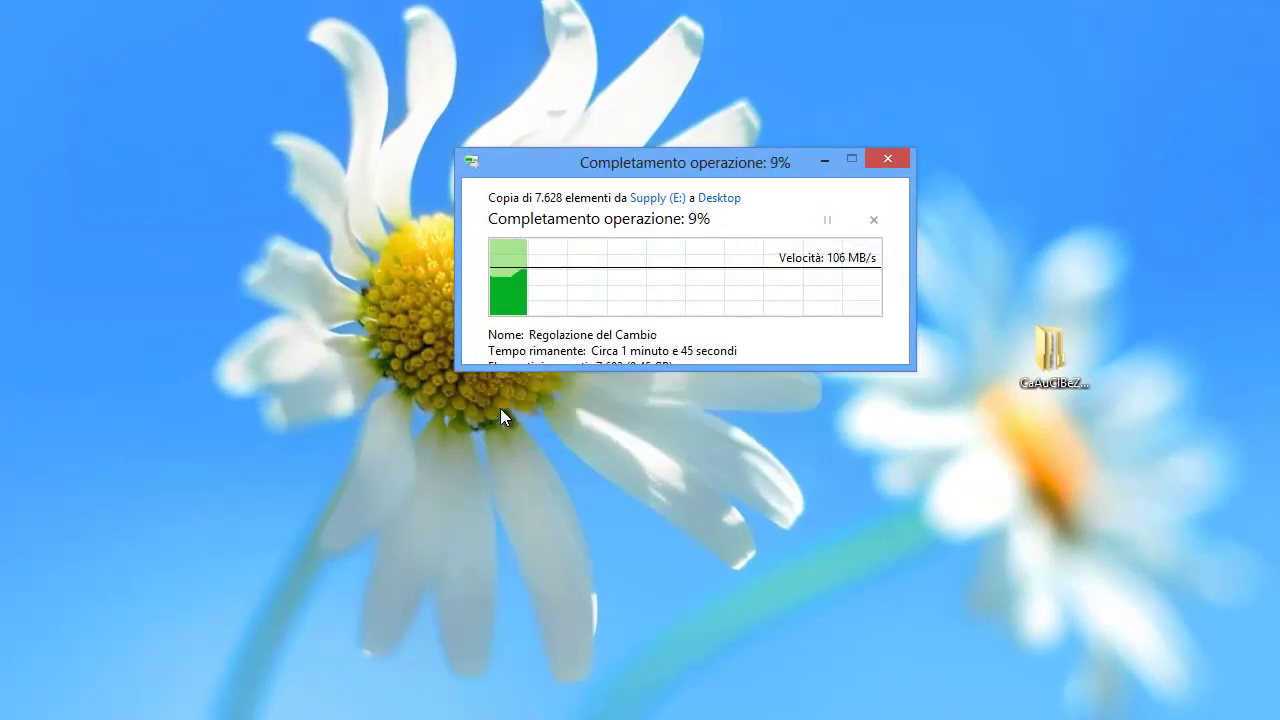
- Pause the folder copy, move its progress window around the desktop, and resume the copy before cancelling it
{"action": "left_click", "coordinate": [828, 222]}
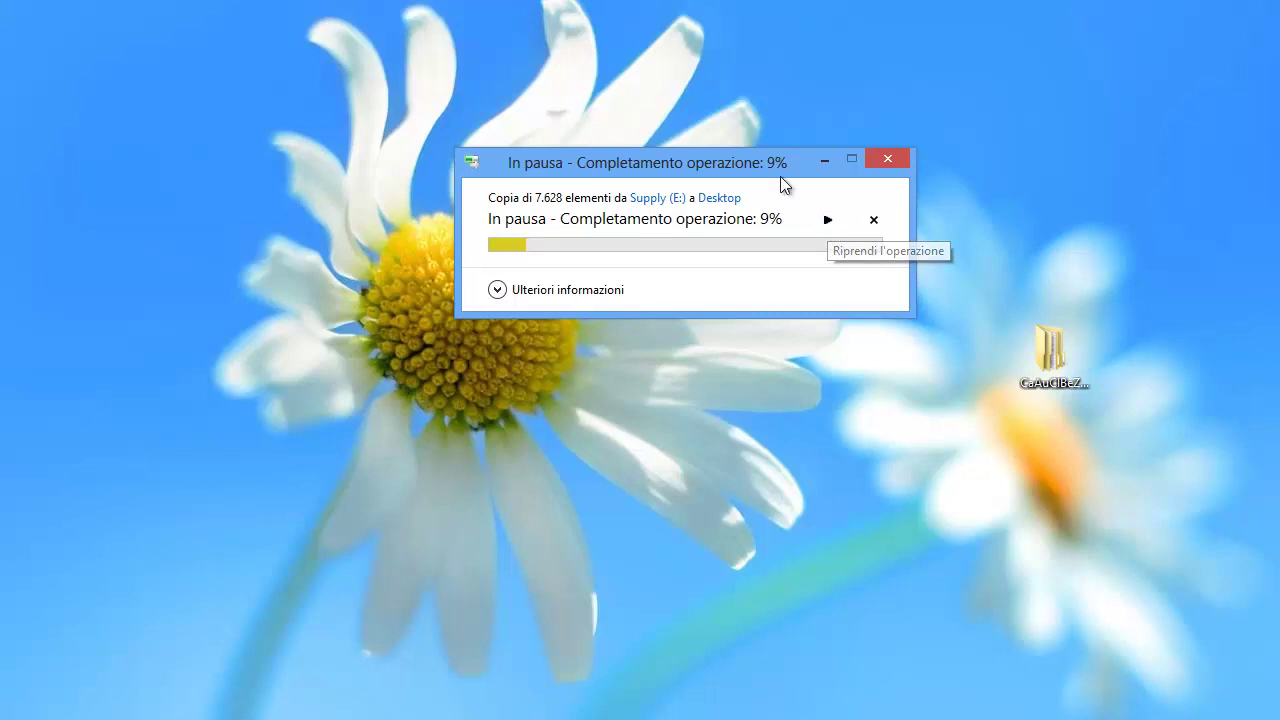
{"action": "left_click_drag", "start_coordinate": [769, 162], "coordinate": [684, 385]}
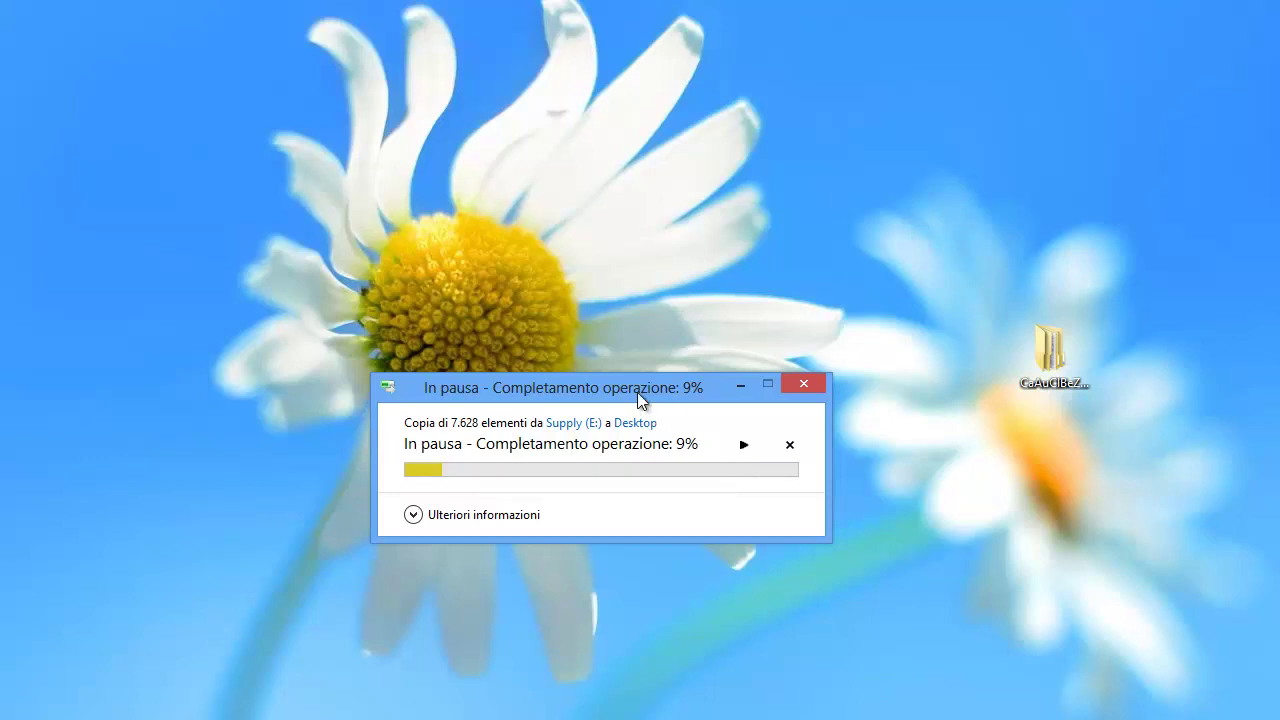
{"action": "left_click_drag", "start_coordinate": [637, 392], "coordinate": [575, 359]}
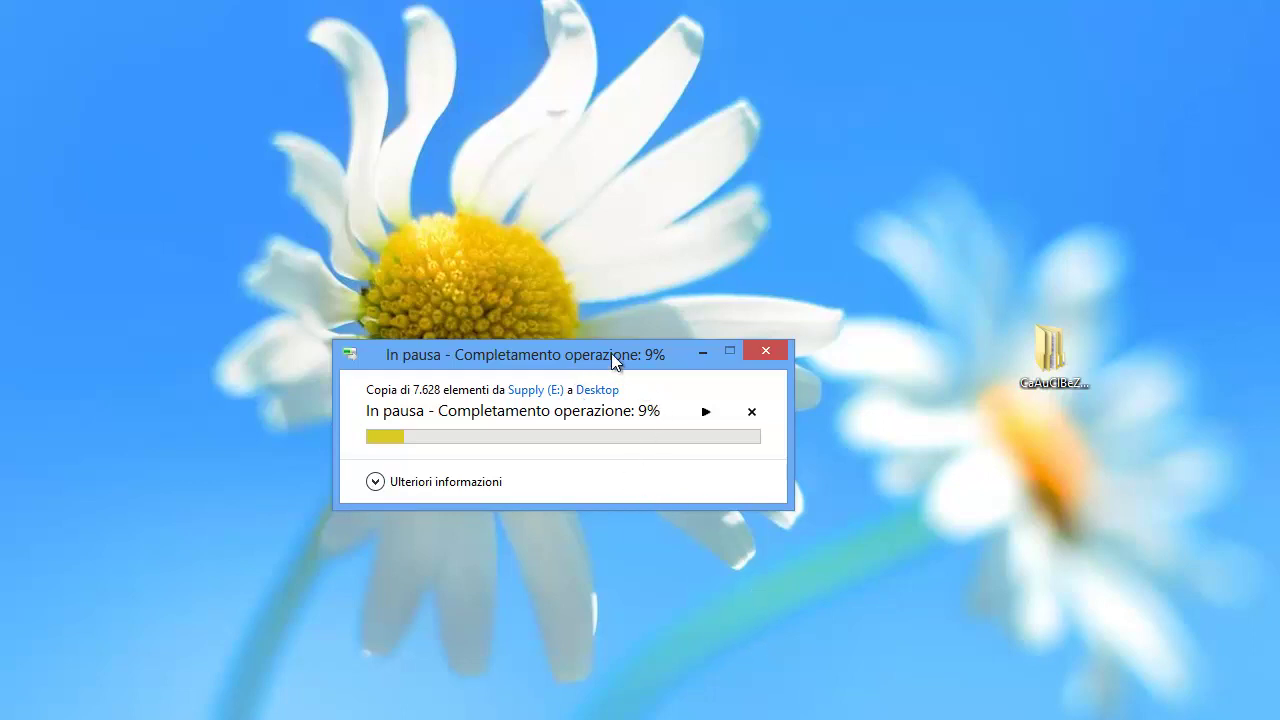
{"action": "left_click_drag", "start_coordinate": [614, 362], "coordinate": [618, 412]}
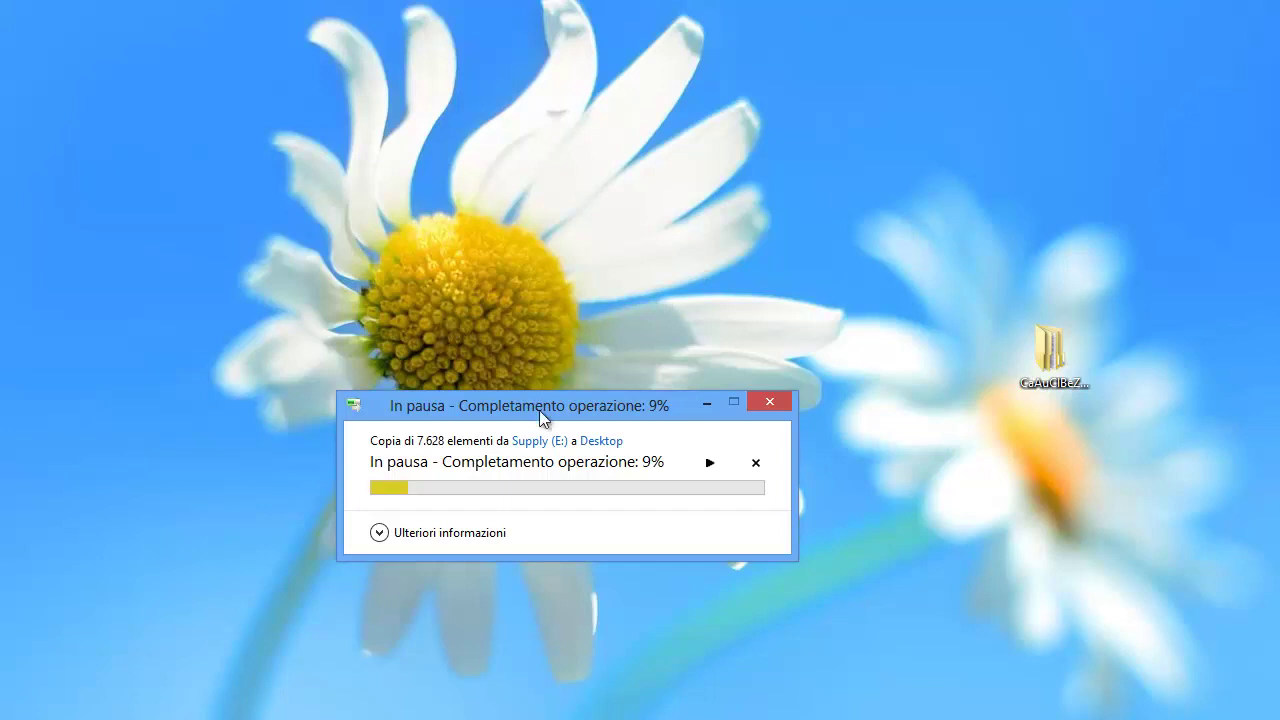
{"action": "left_click_drag", "start_coordinate": [539, 410], "coordinate": [536, 285]}
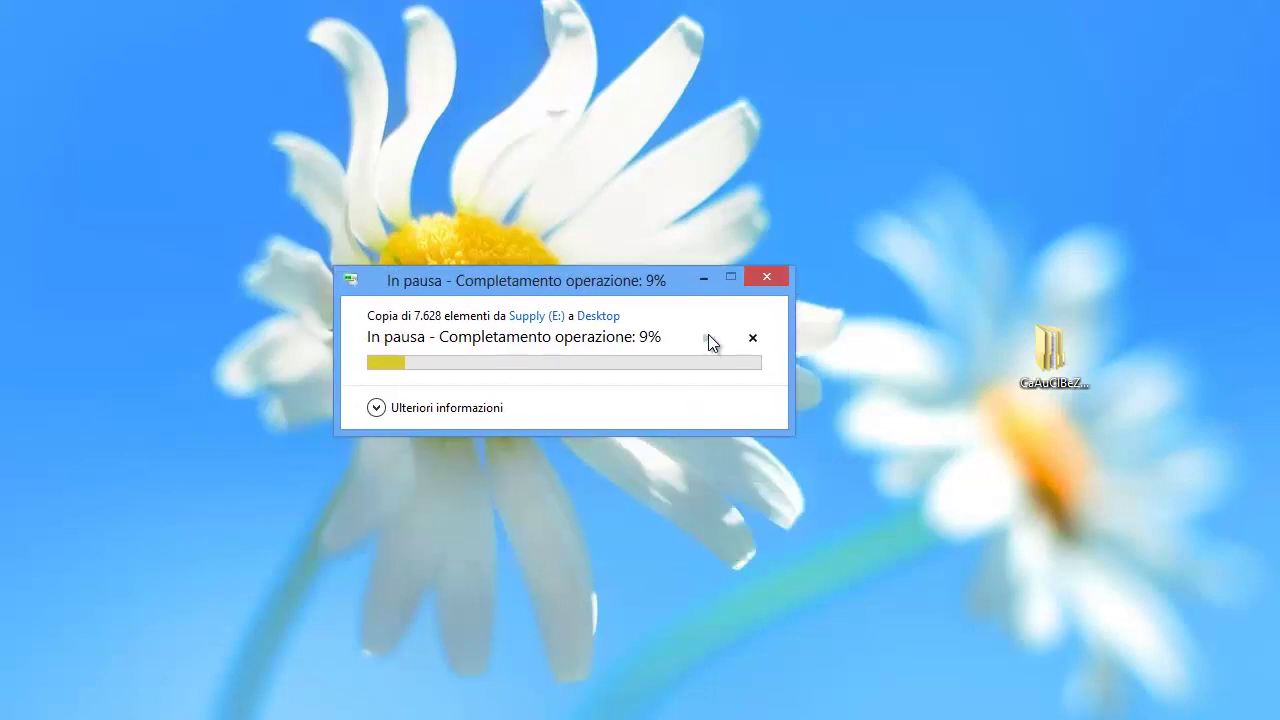
{"action": "left_click", "coordinate": [707, 339]}
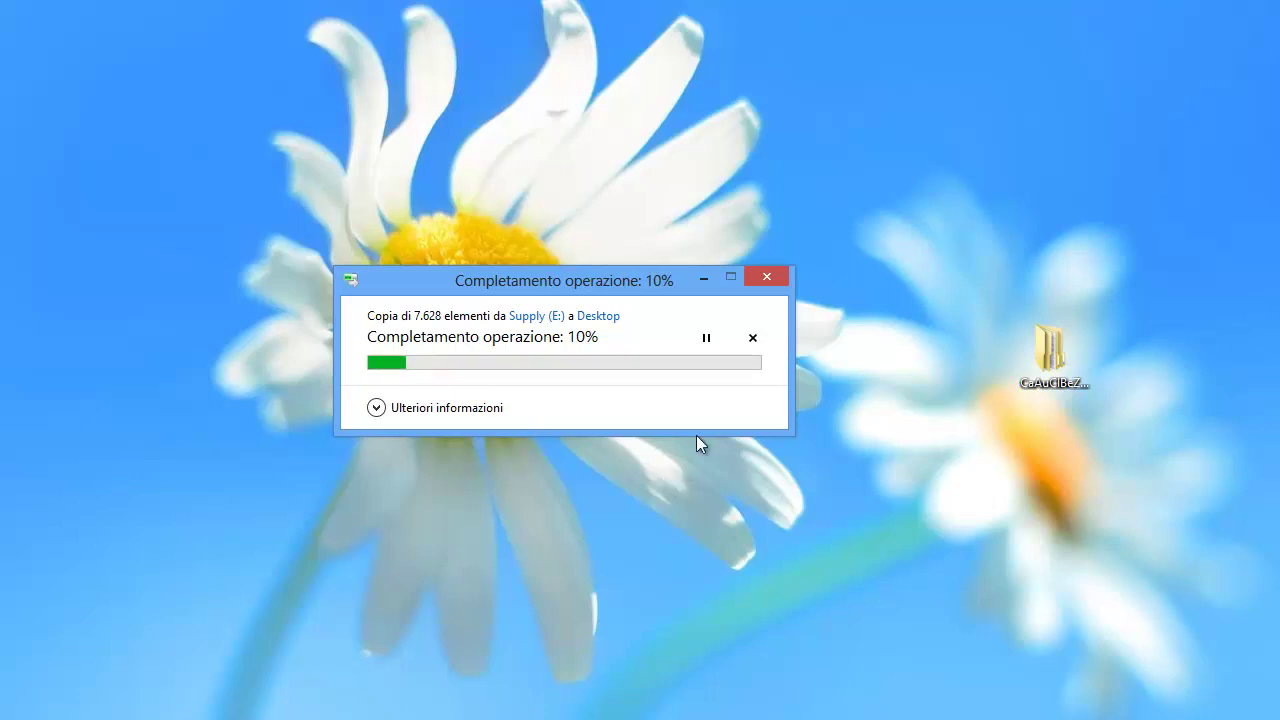
{"action": "left_click", "coordinate": [755, 339]}
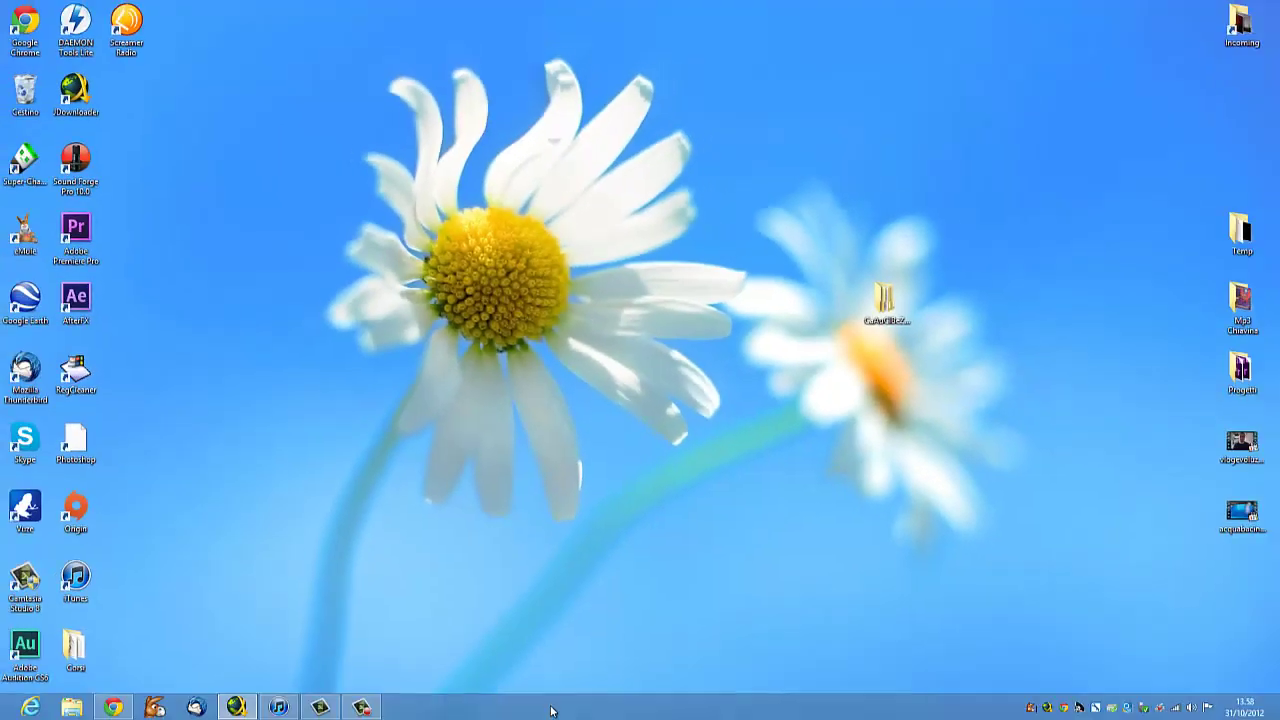
{"action": "right_click", "coordinate": [550, 708]}
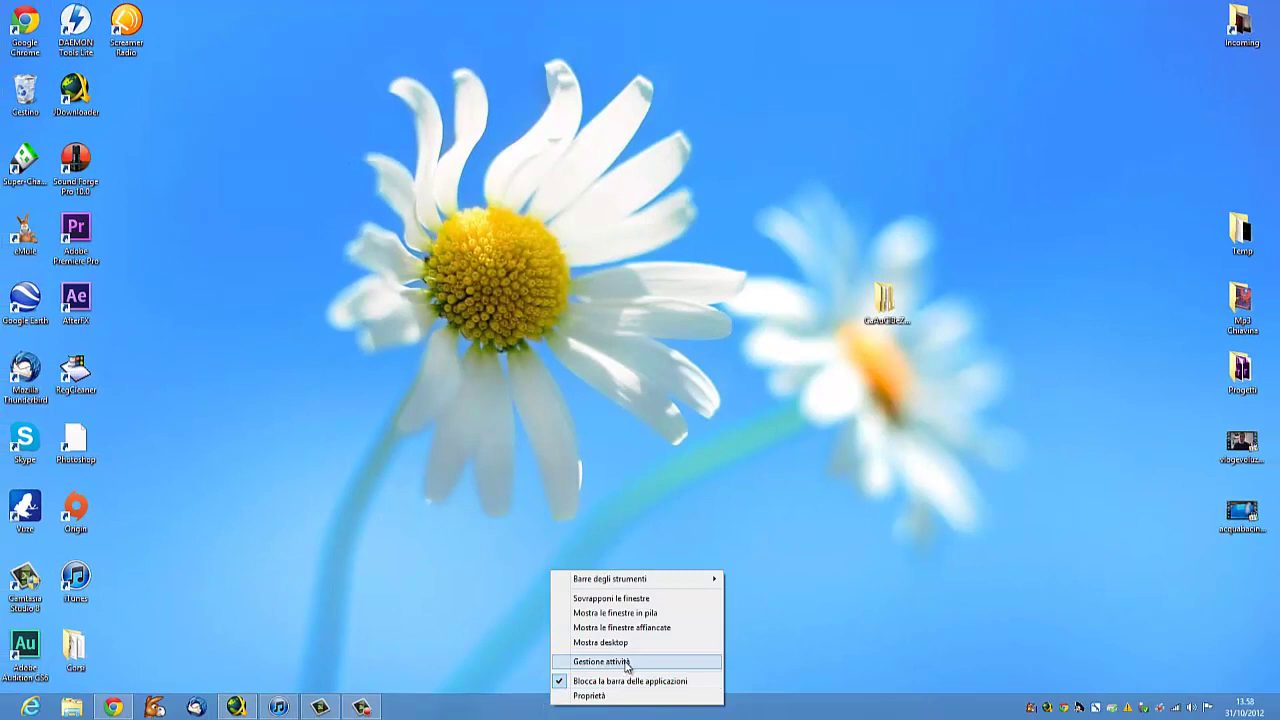
{"action": "left_click", "coordinate": [727, 448]}
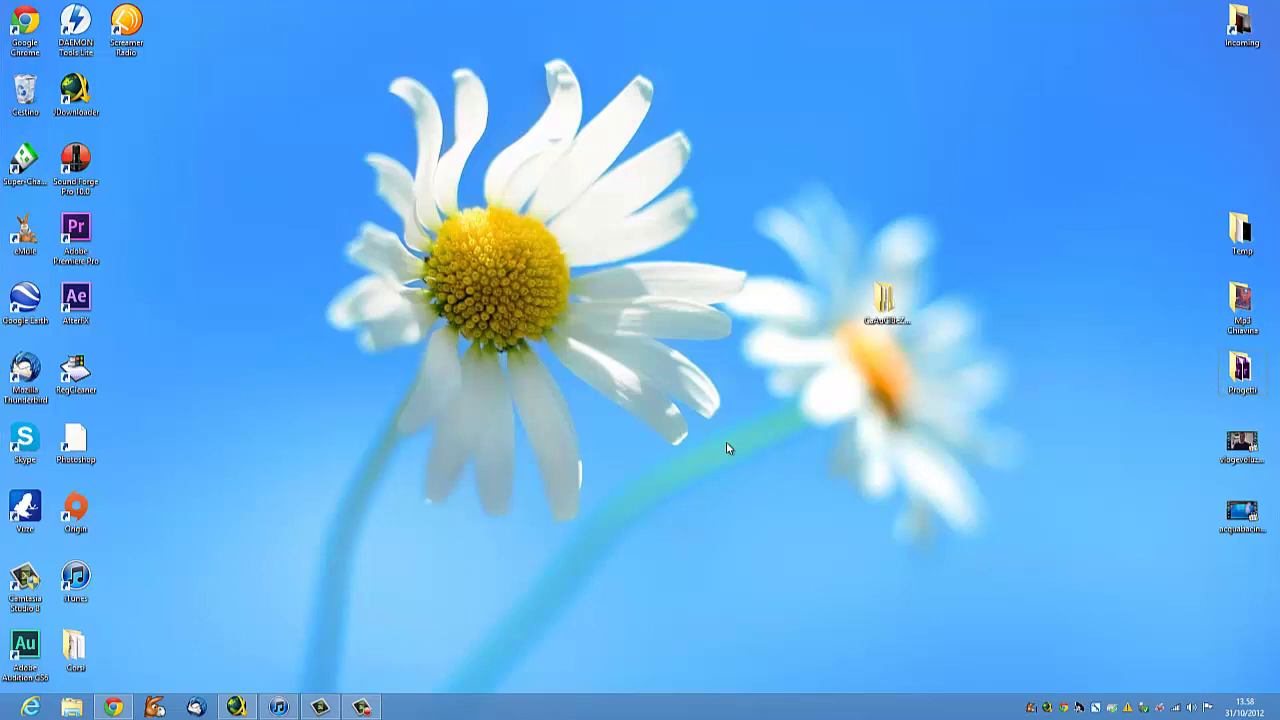
- Open Task Manager (Gestione attività), reposition its window on the desktop and enlarge it
{"action": "key", "text": "ctrl+shift+Escape"}
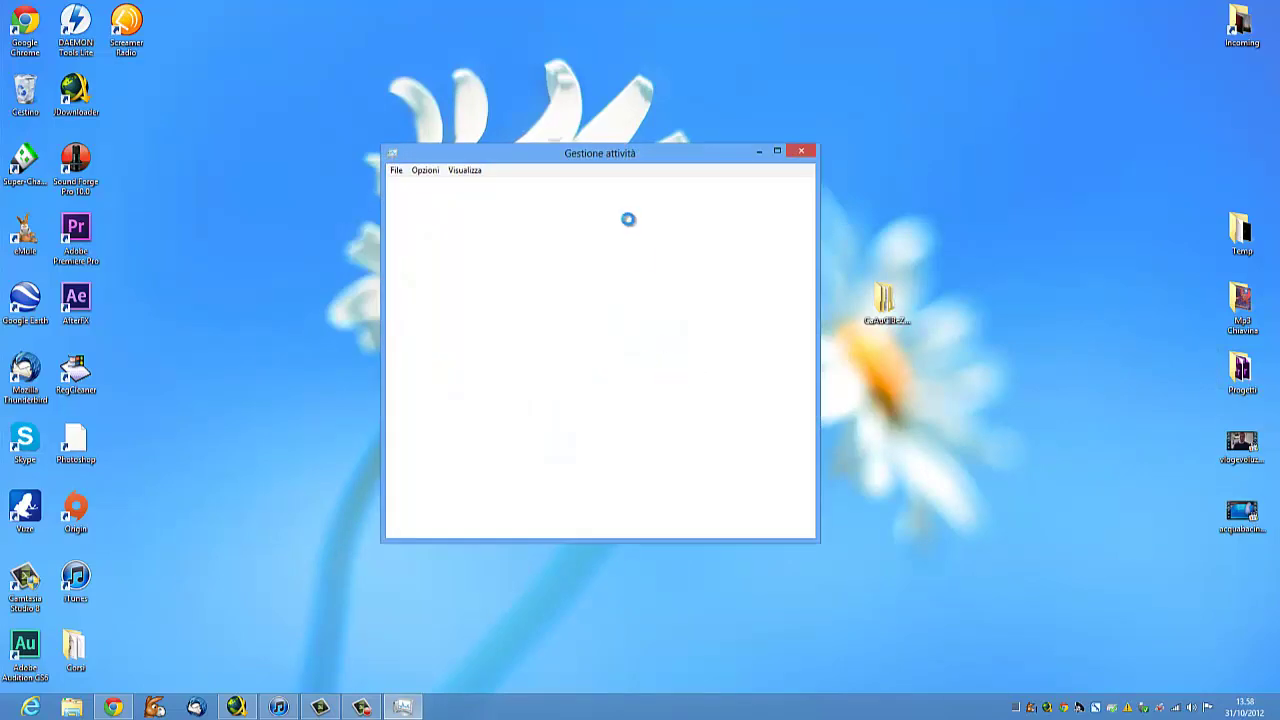
{"action": "left_click_drag", "start_coordinate": [523, 154], "coordinate": [447, 122]}
{"action": "left_click_drag", "start_coordinate": [741, 509], "coordinate": [977, 587]}
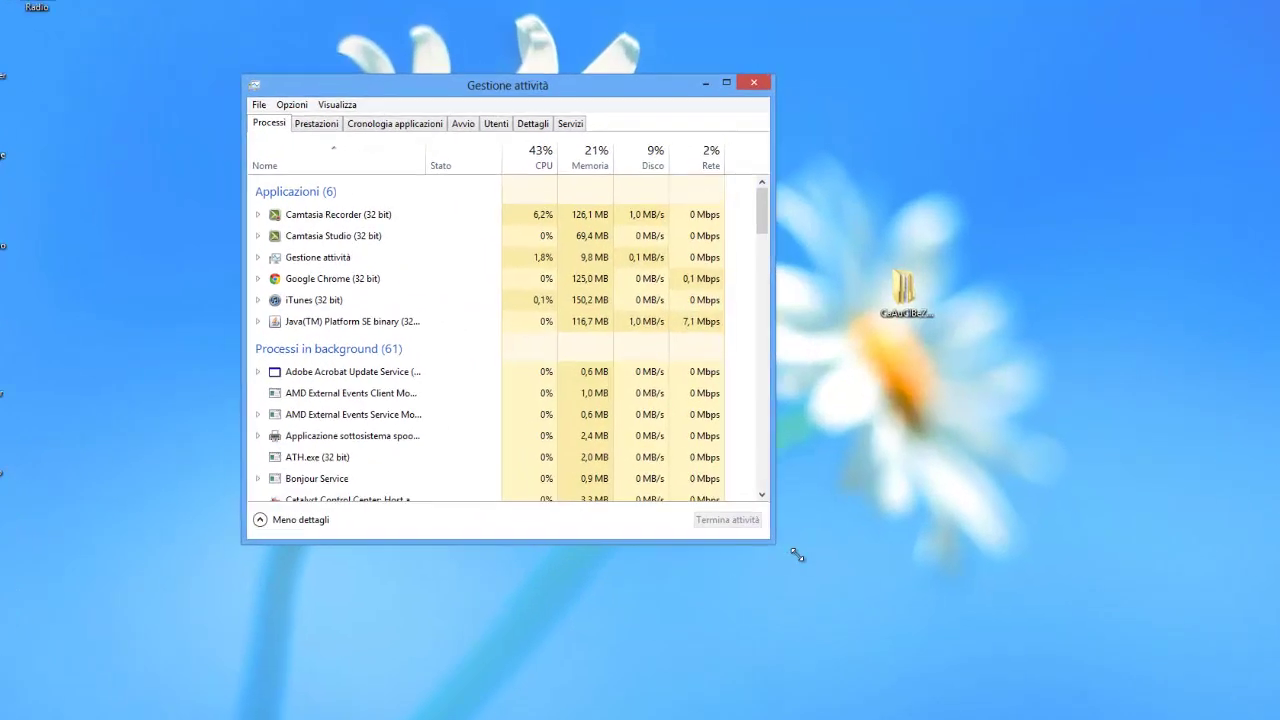
{"action": "left_click_drag", "start_coordinate": [1066, 671], "coordinate": [1137, 697]}
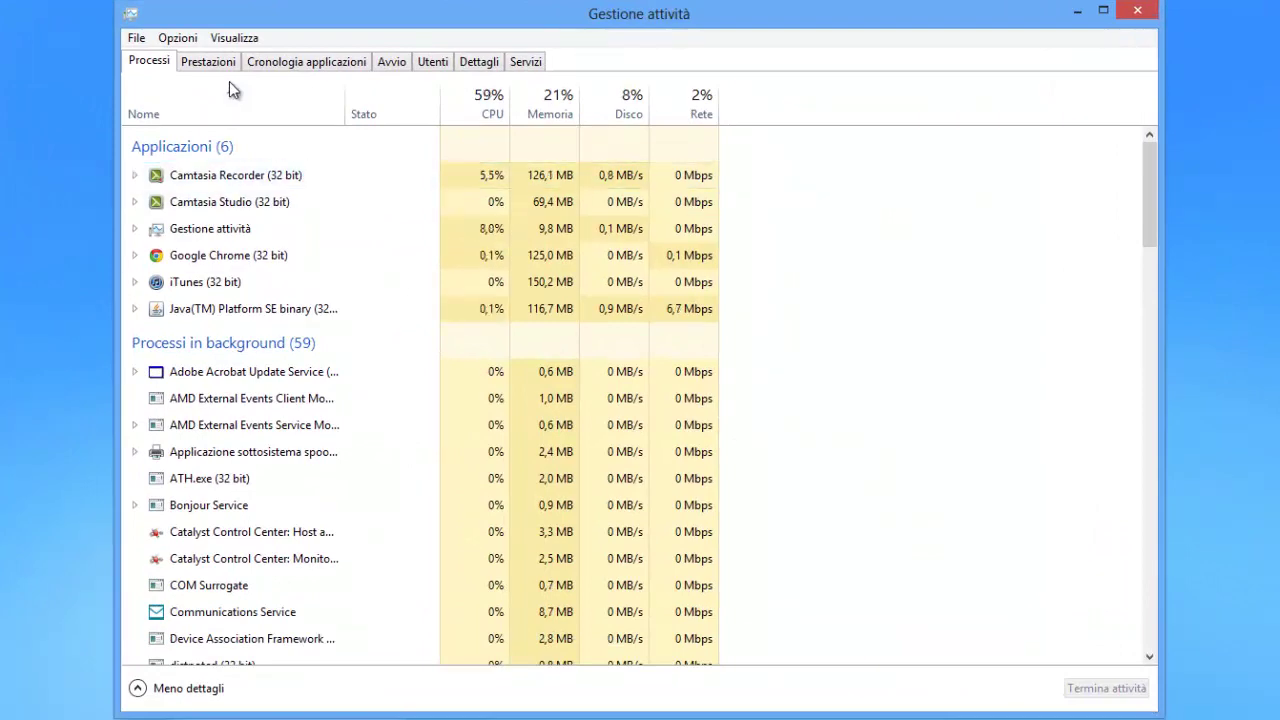
- Look through Task Manager's Prestazioni, Cronologia applicazioni, Avvio, Utenti, Dettagli and Servizi pages, and return to Processi
{"action": "left_click", "coordinate": [209, 62]}
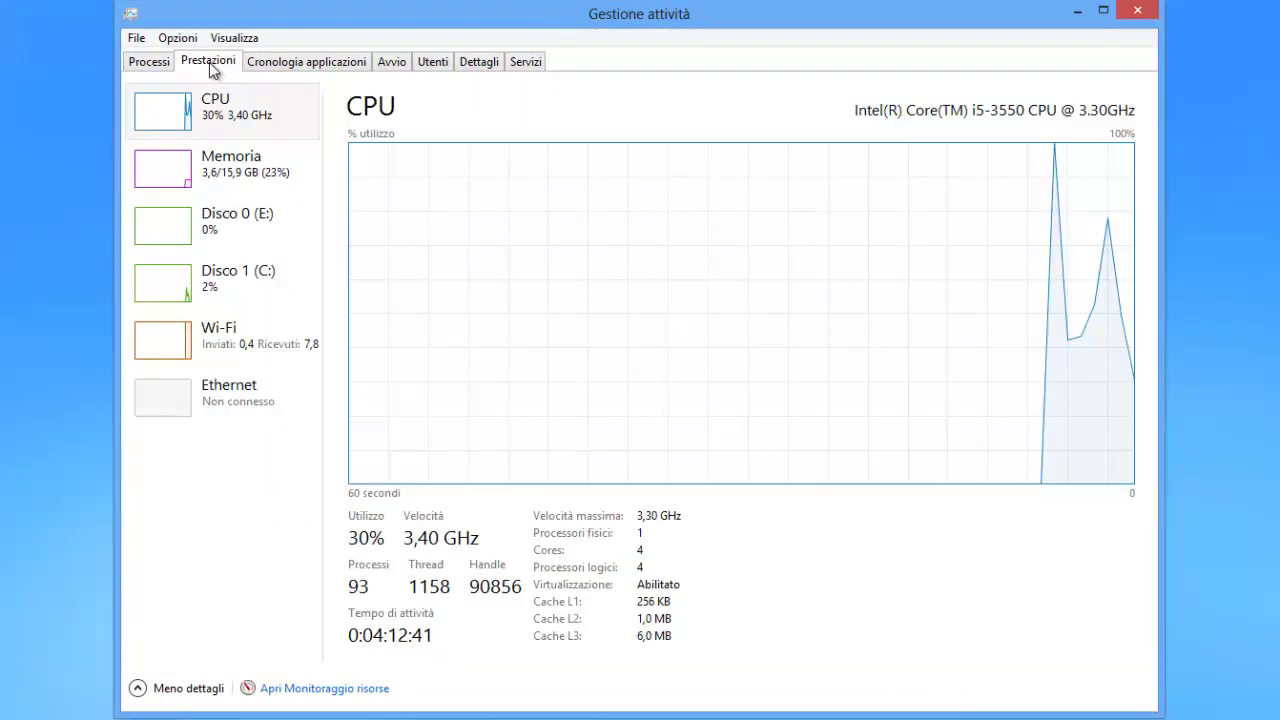
{"action": "left_click", "coordinate": [307, 61]}
{"action": "left_click", "coordinate": [391, 61]}
{"action": "left_click", "coordinate": [435, 61]}
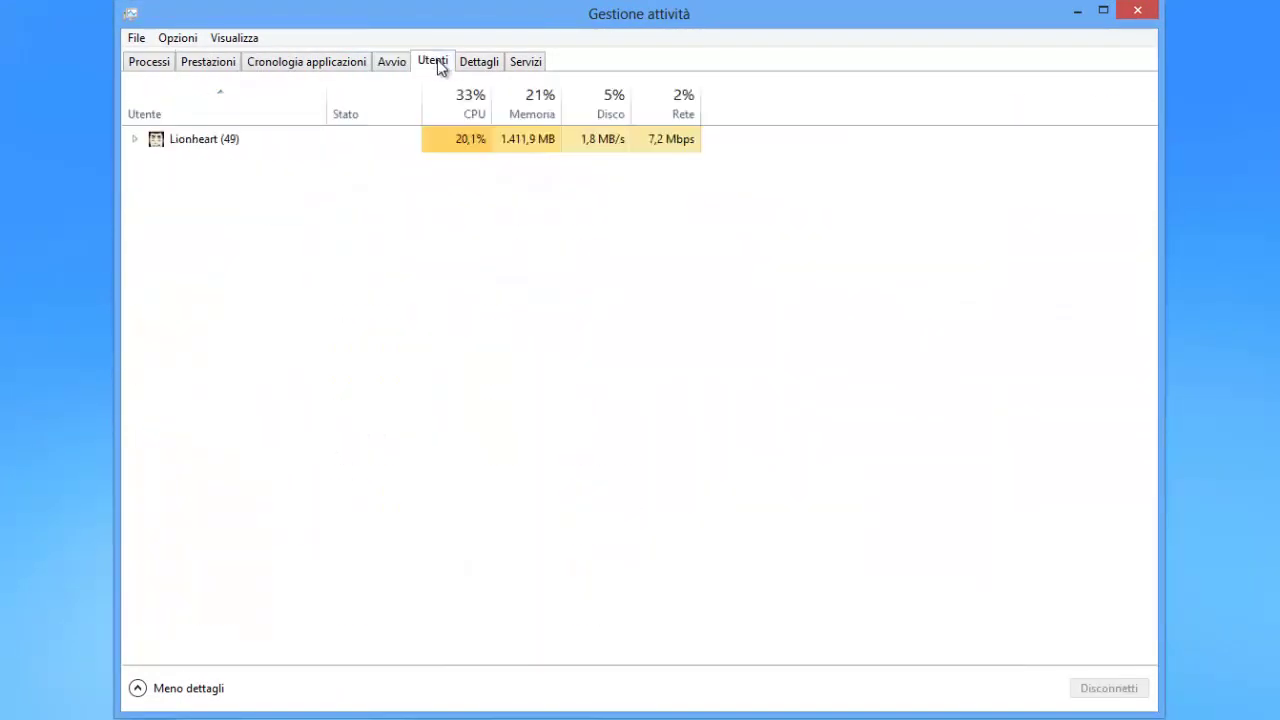
{"action": "left_click", "coordinate": [476, 62]}
{"action": "left_click", "coordinate": [525, 62]}
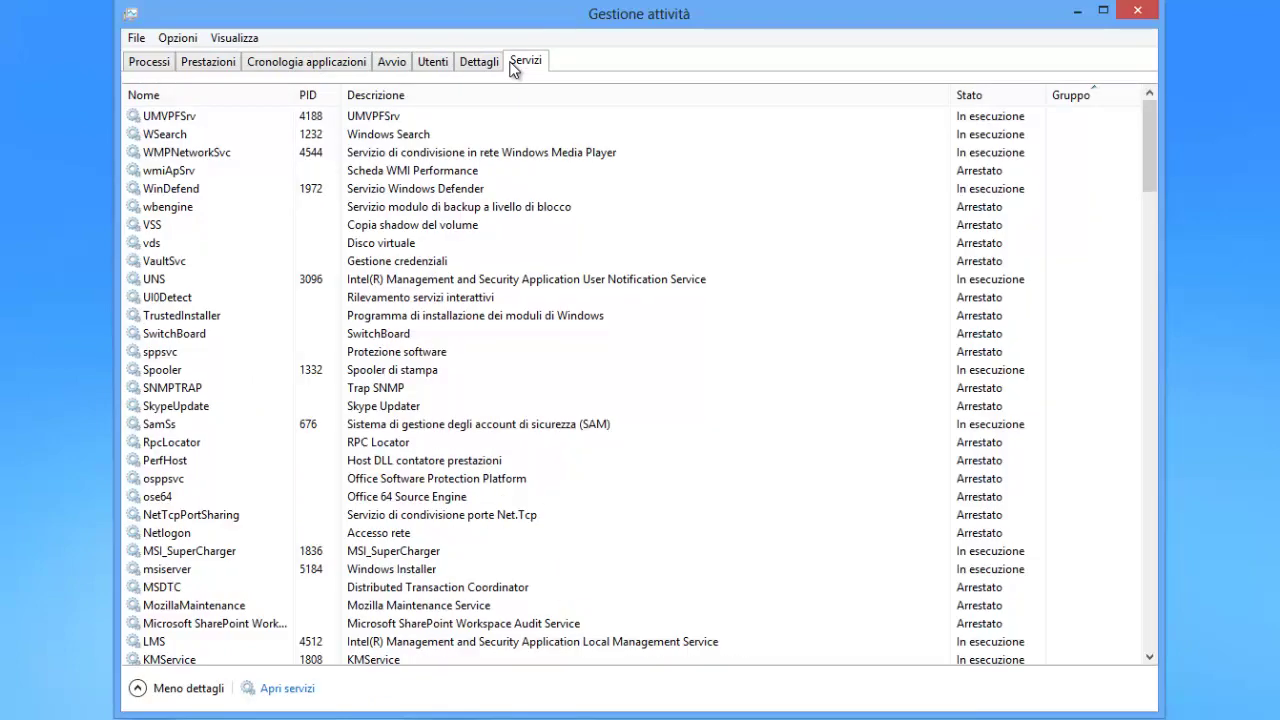
{"action": "left_click", "coordinate": [152, 64]}
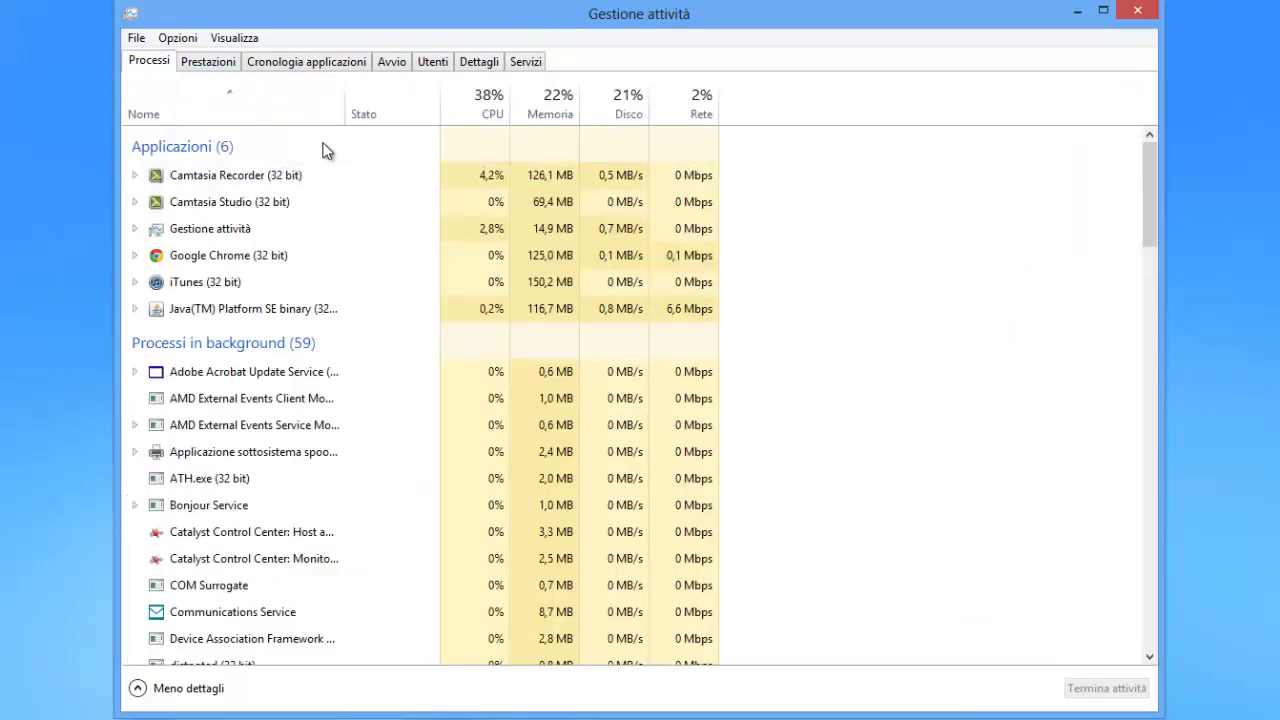
- Check Task Manager's view options, including the Velocità aggiornamento choices, without changing any of them
{"action": "left_click", "coordinate": [252, 40]}
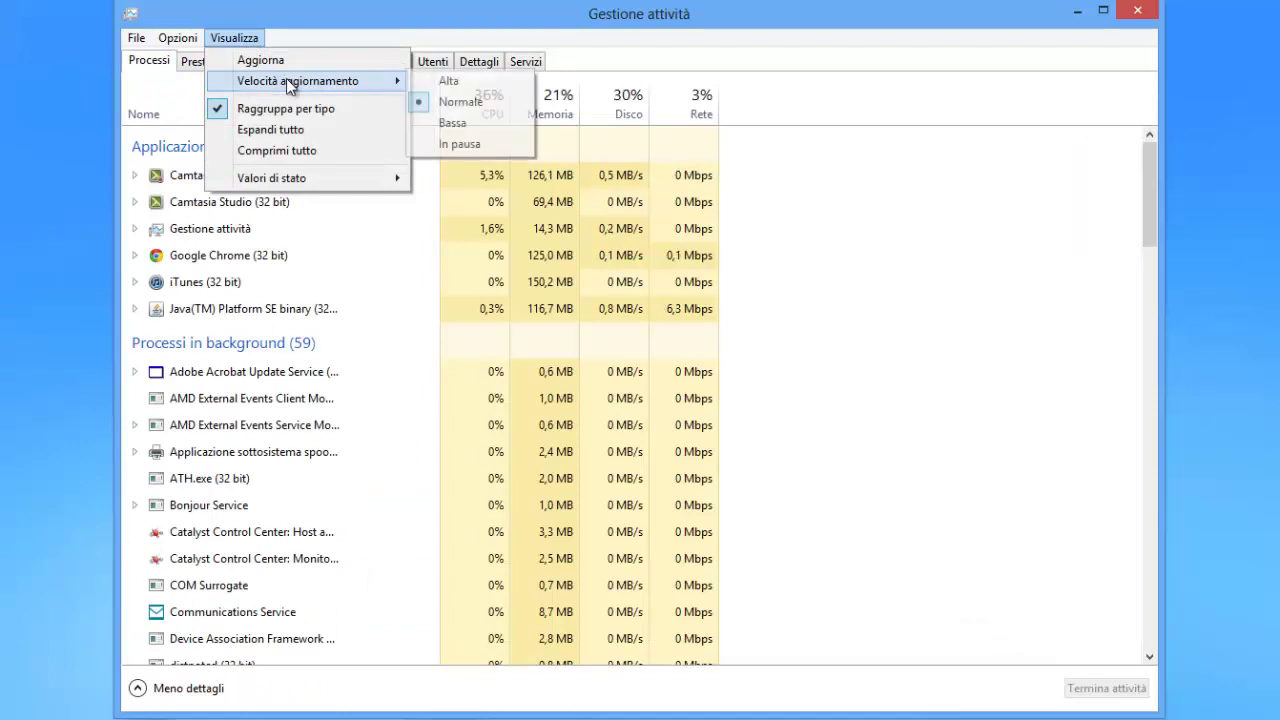
{"action": "mouse_move", "coordinate": [174, 45]}
{"action": "left_click", "coordinate": [586, 20]}
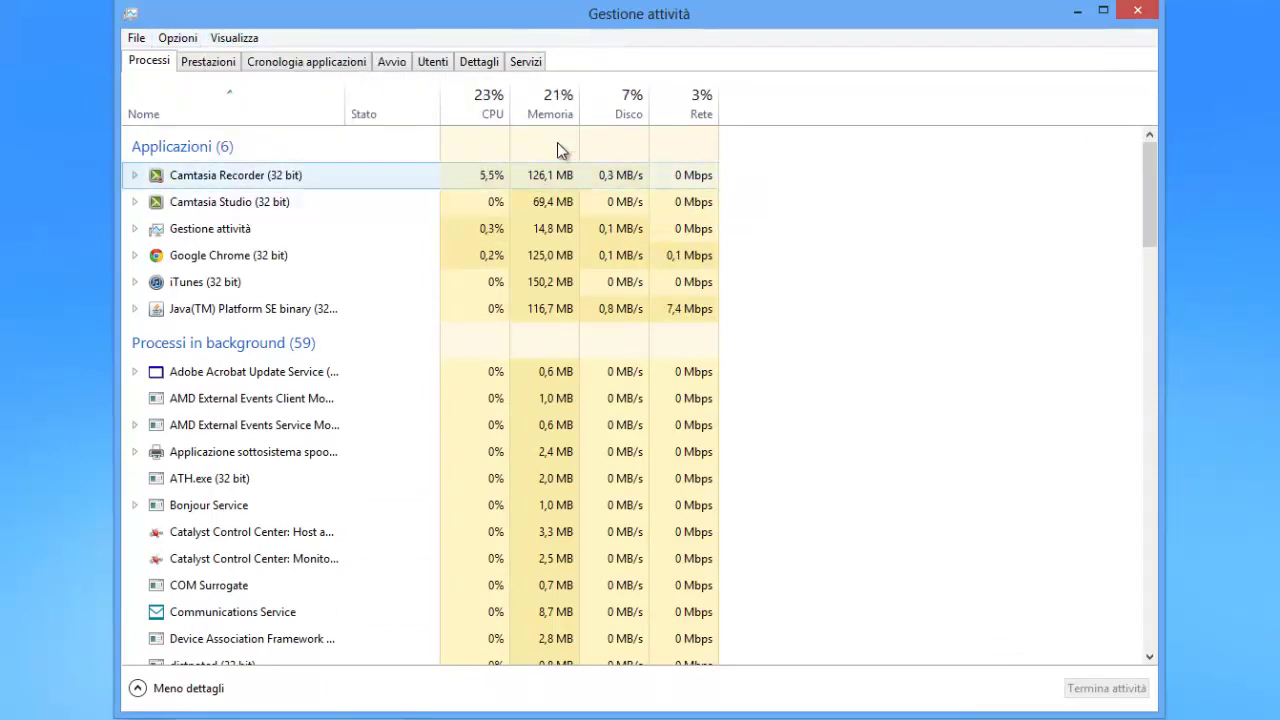
- Examine the application, background and Windows process lists in Task Manager, glance at Prestazioni, and close Task Manager
{"action": "scroll", "coordinate": [561, 295], "scroll_direction": "down", "scroll_amount": 2}
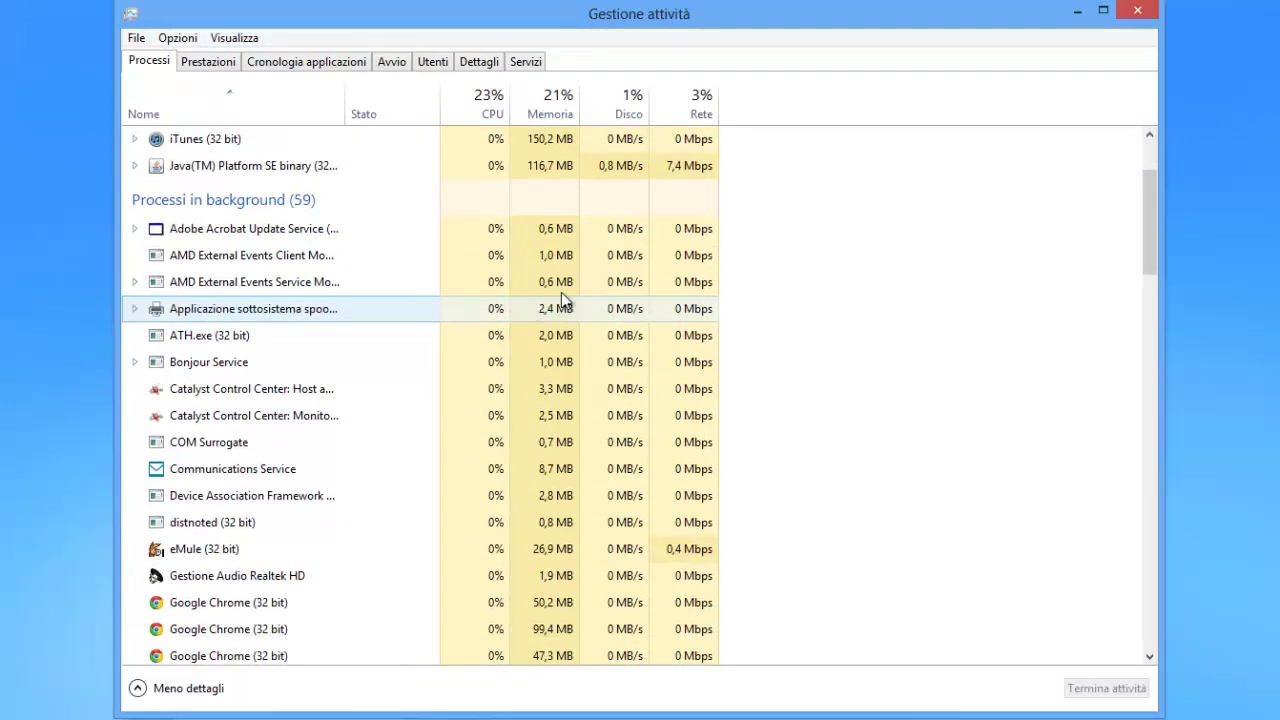
{"action": "scroll", "coordinate": [565, 291], "scroll_direction": "down", "scroll_amount": 8}
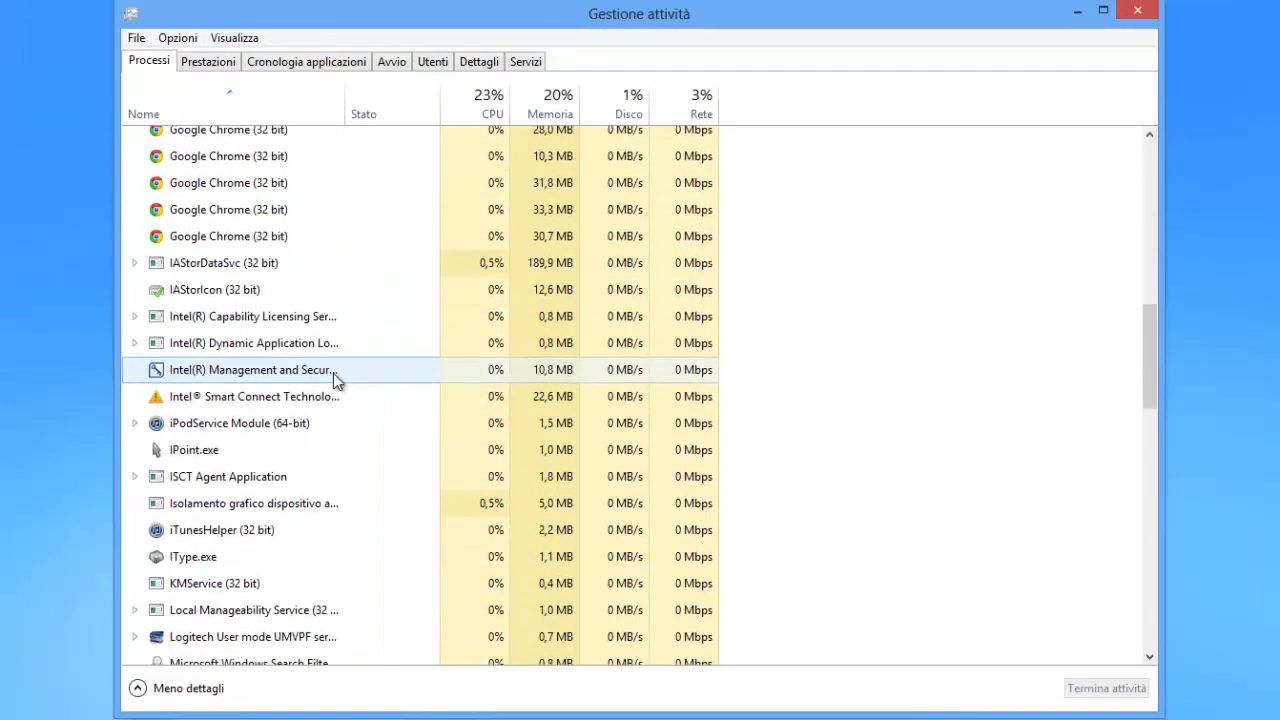
{"action": "left_click", "coordinate": [226, 64]}
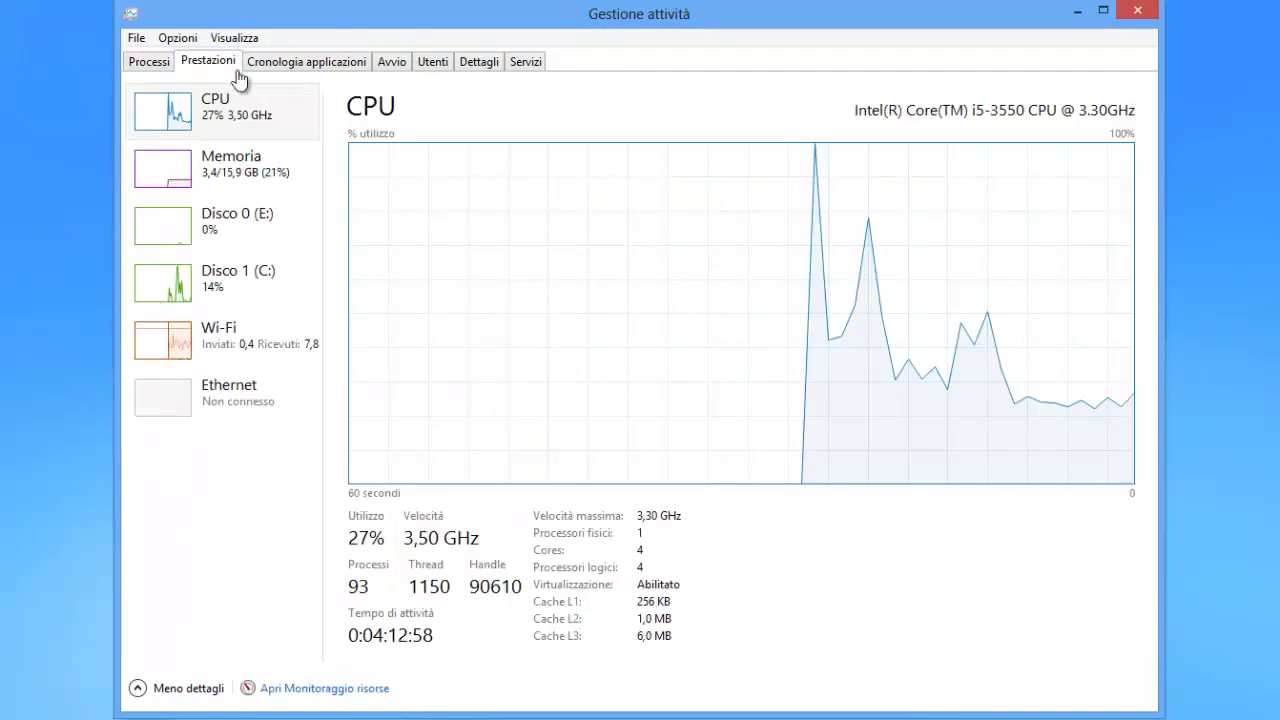
{"action": "left_click", "coordinate": [155, 63]}
{"action": "scroll", "coordinate": [291, 300], "scroll_direction": "down", "scroll_amount": 8}
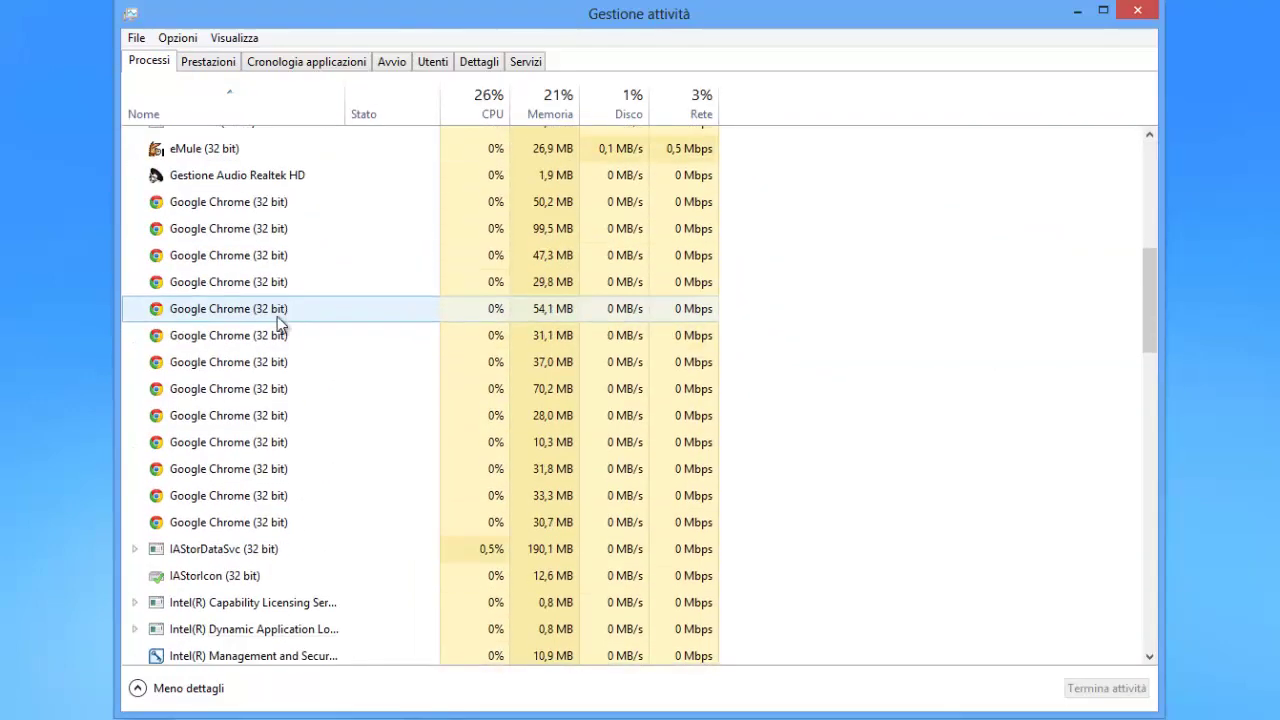
{"action": "scroll", "coordinate": [256, 395], "scroll_direction": "down", "scroll_amount": 5}
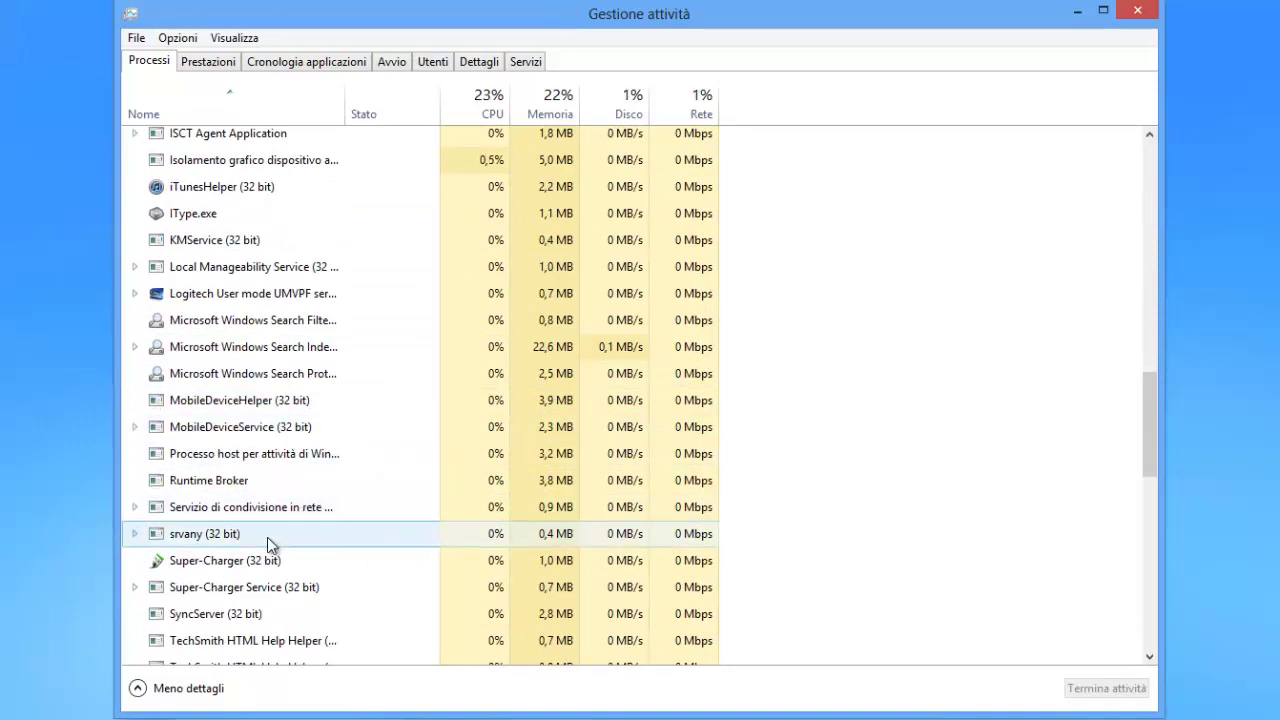
{"action": "scroll", "coordinate": [329, 480], "scroll_direction": "down", "scroll_amount": 6}
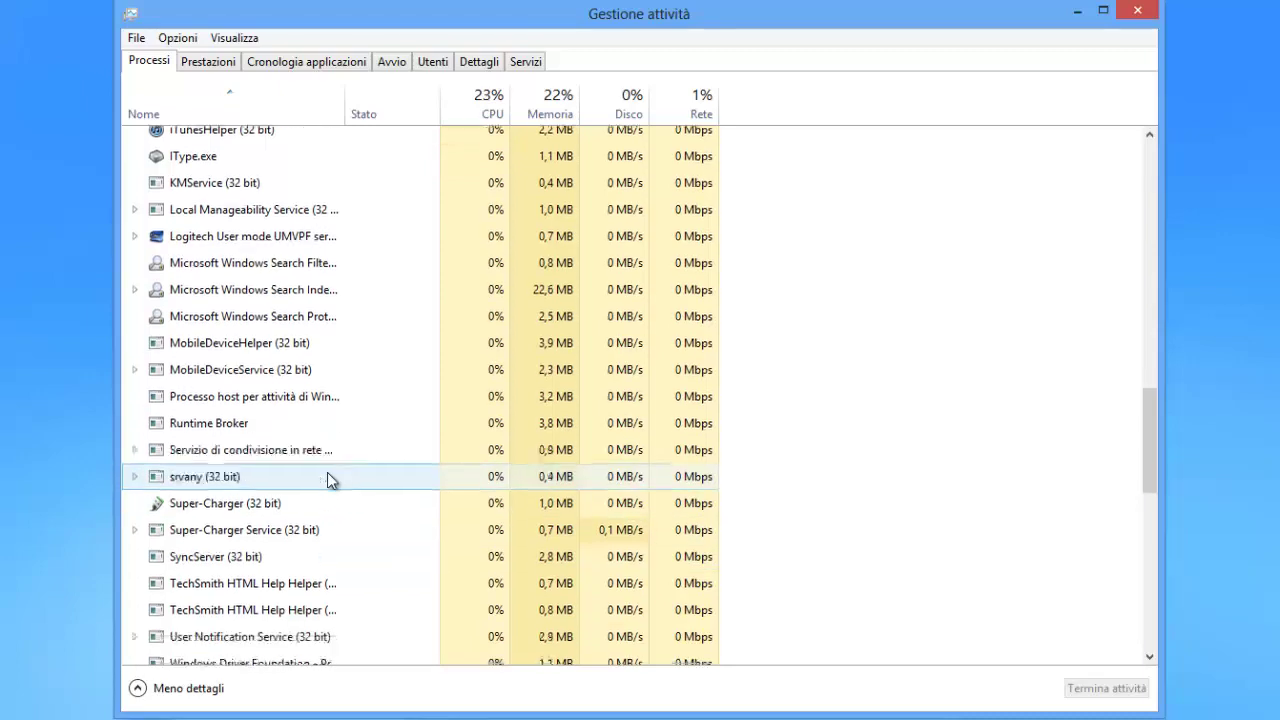
{"action": "scroll", "coordinate": [362, 355], "scroll_direction": "down", "scroll_amount": 6}
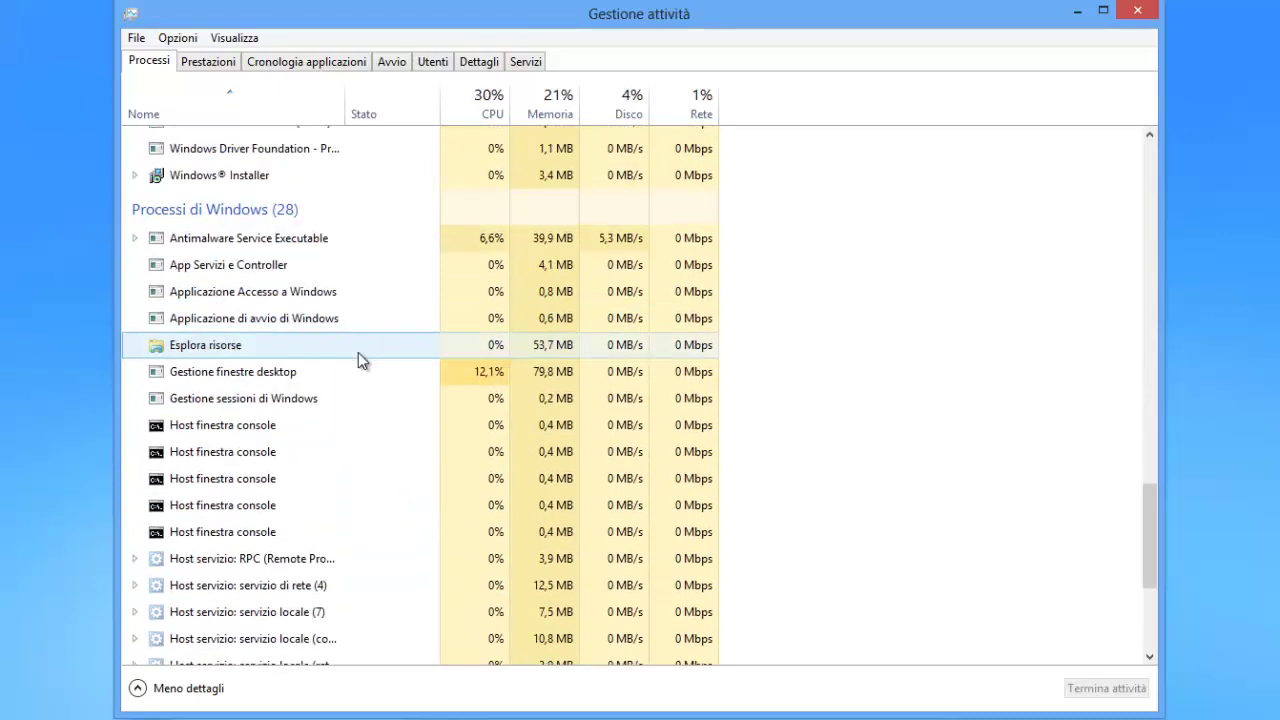
{"action": "scroll", "coordinate": [320, 595], "scroll_direction": "up", "scroll_amount": 3}
{"action": "scroll", "coordinate": [380, 440], "scroll_direction": "up", "scroll_amount": 11}
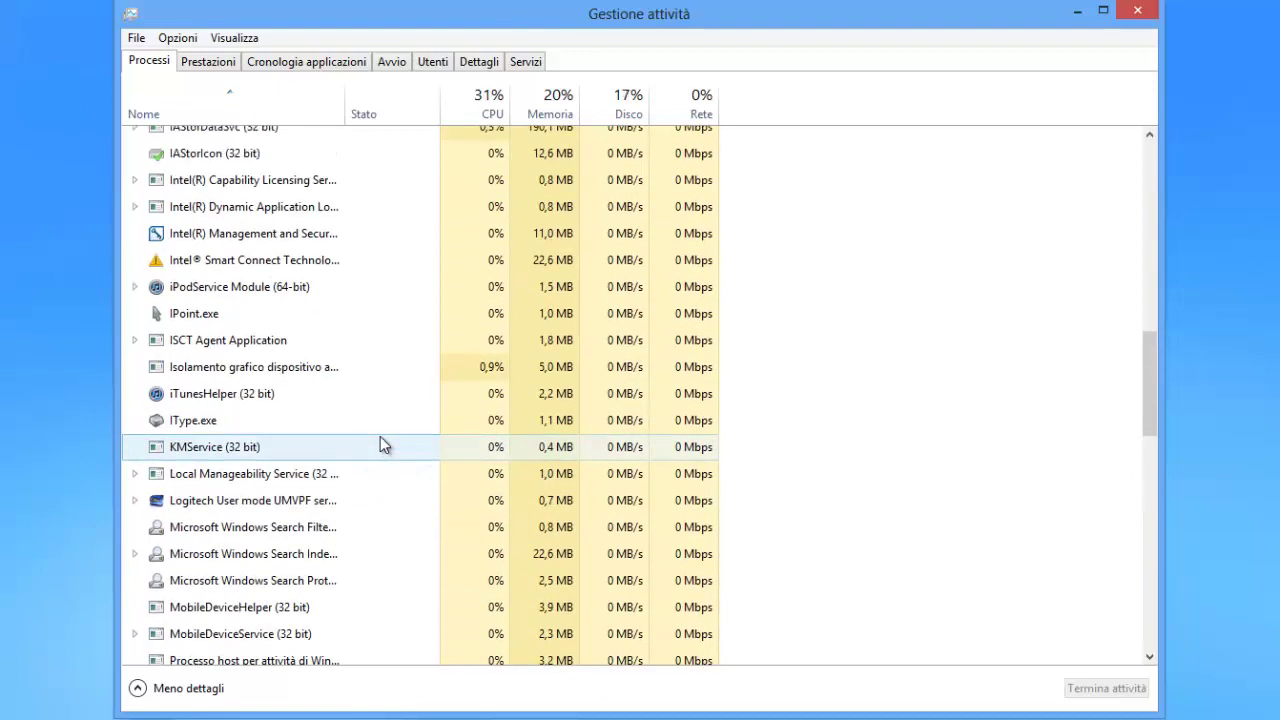
{"action": "scroll", "coordinate": [380, 440], "scroll_direction": "up", "scroll_amount": 8}
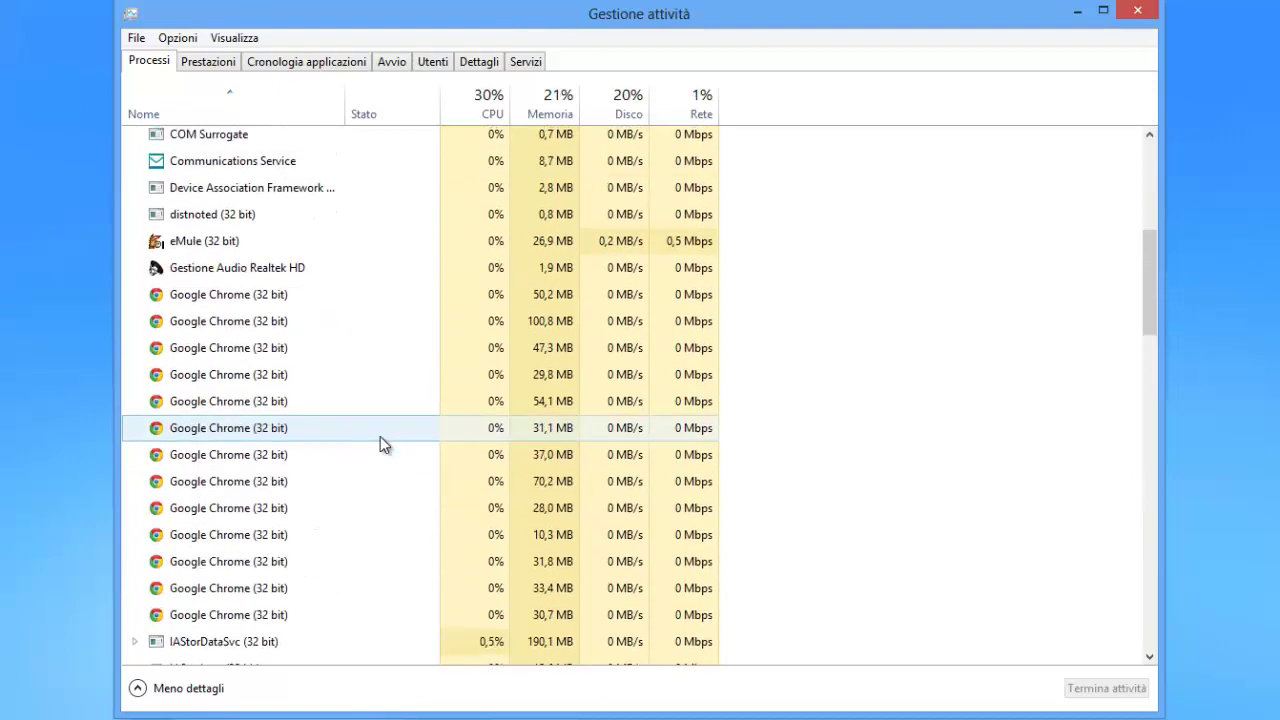
{"action": "scroll", "coordinate": [380, 437], "scroll_direction": "up", "scroll_amount": 4}
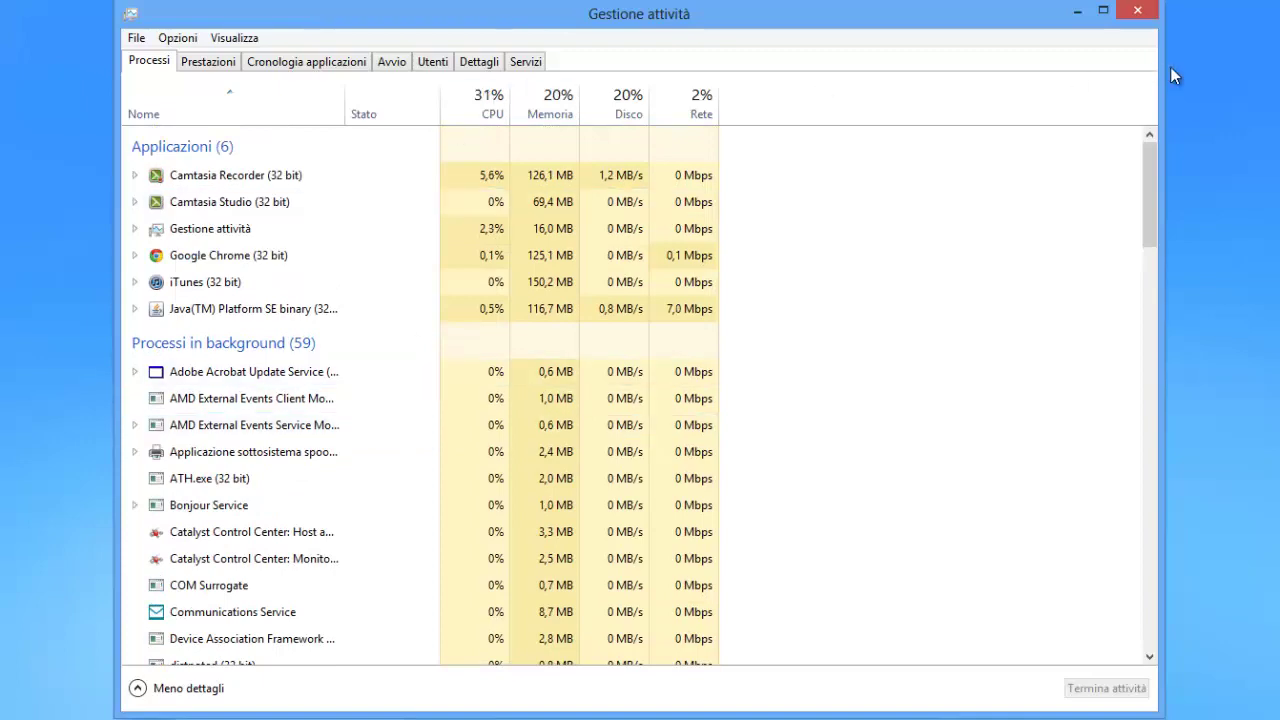
{"action": "left_click", "coordinate": [1152, 11]}
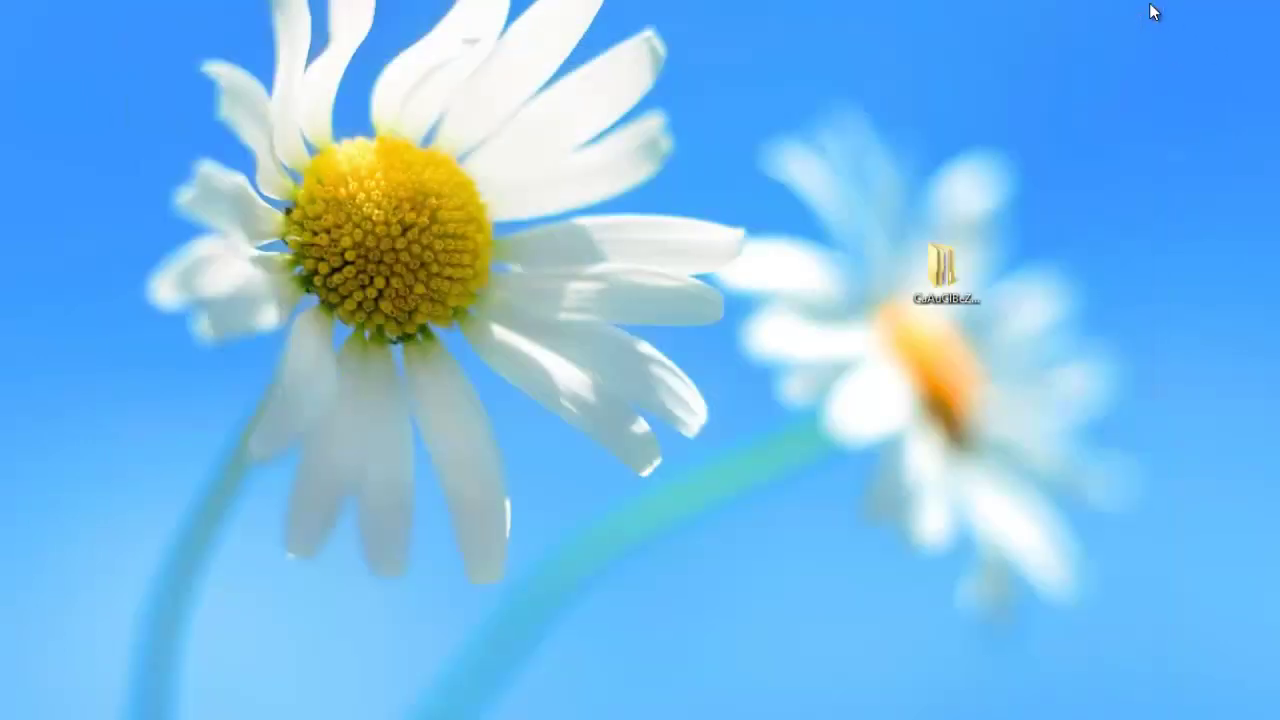
- View the Risoluzione dello schermo settings from the desktop and close their window
{"action": "right_click", "coordinate": [611, 393]}
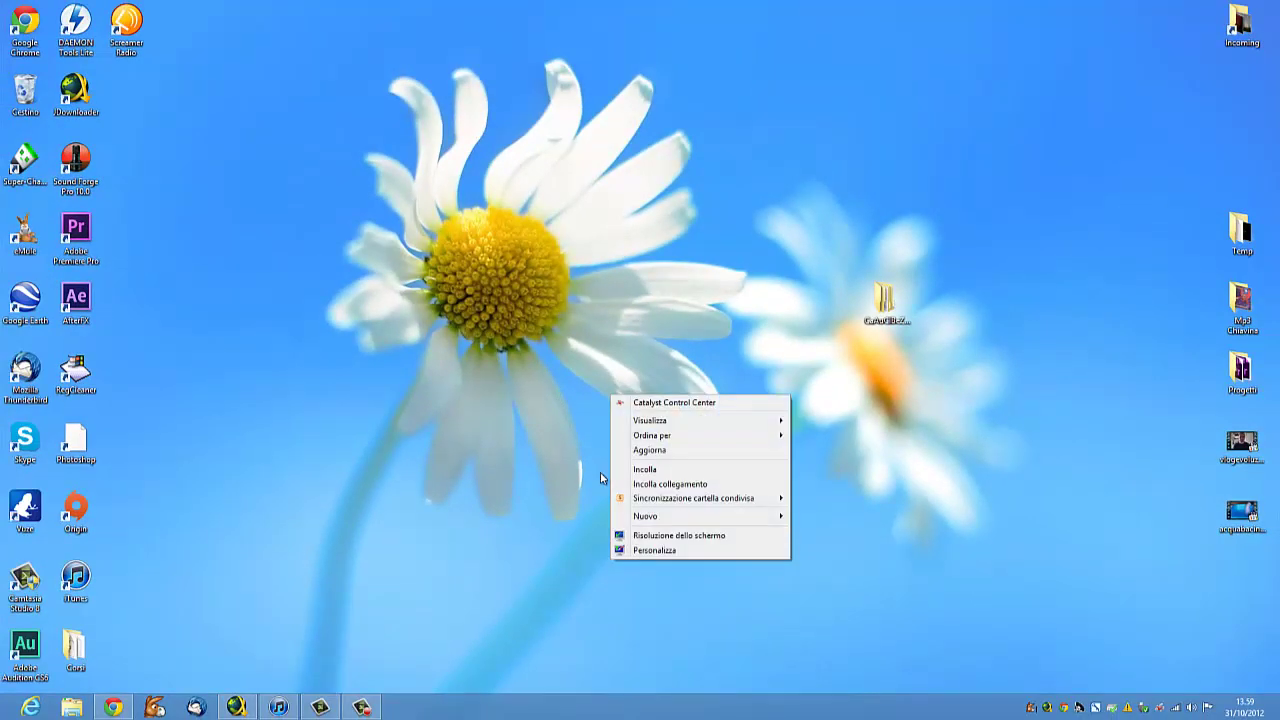
{"action": "left_click", "coordinate": [653, 540]}
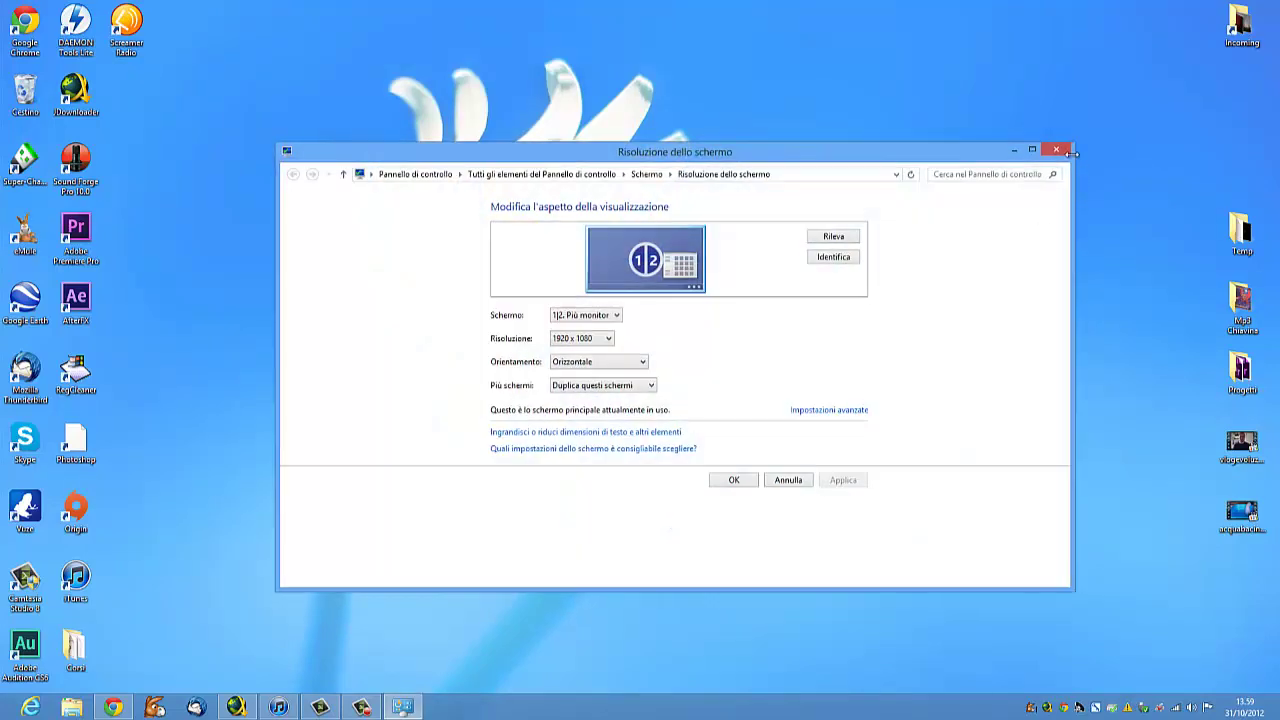
{"action": "left_click", "coordinate": [1056, 150]}
- View the Personalizzazione themes from the desktop, reposition the window and close it
{"action": "right_click", "coordinate": [549, 398]}
{"action": "left_click", "coordinate": [632, 565]}
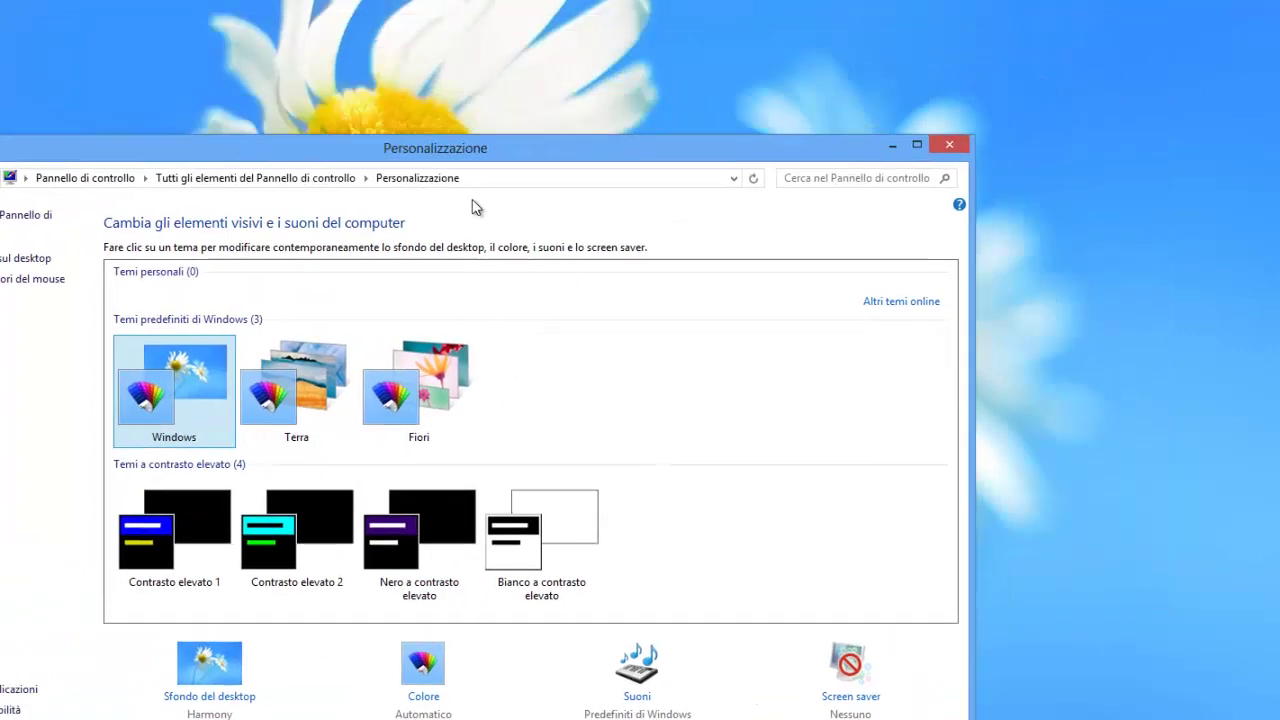
{"action": "left_click_drag", "start_coordinate": [388, 152], "coordinate": [602, 130]}
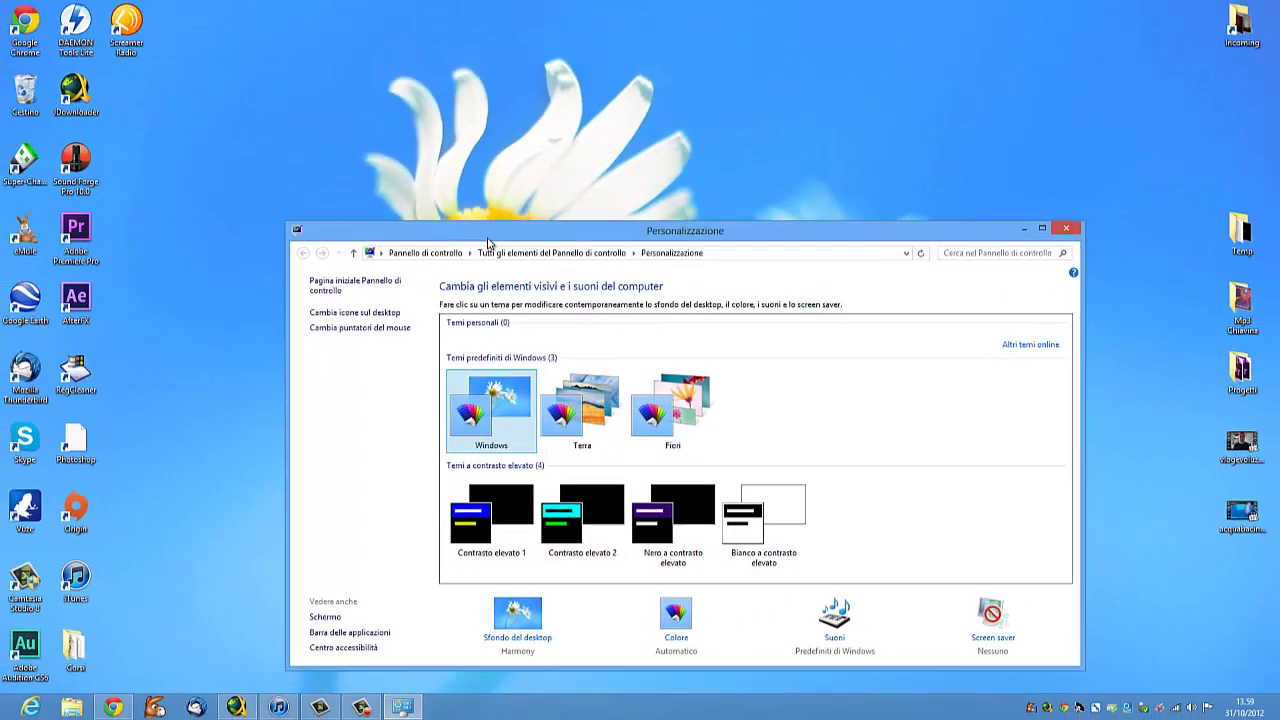
{"action": "left_click", "coordinate": [1067, 229]}
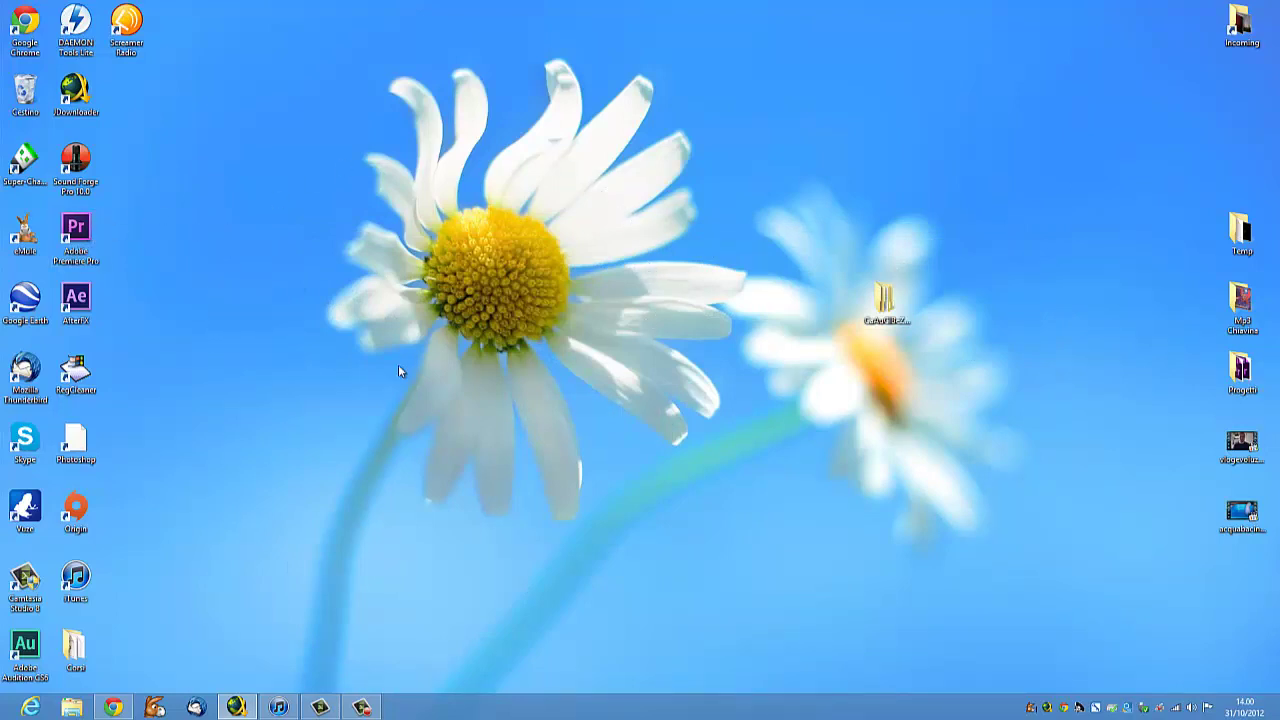
- Pin the AfterFX desktop shortcut to Start and find its tile on the Start screen
{"action": "right_click", "coordinate": [84, 305]}
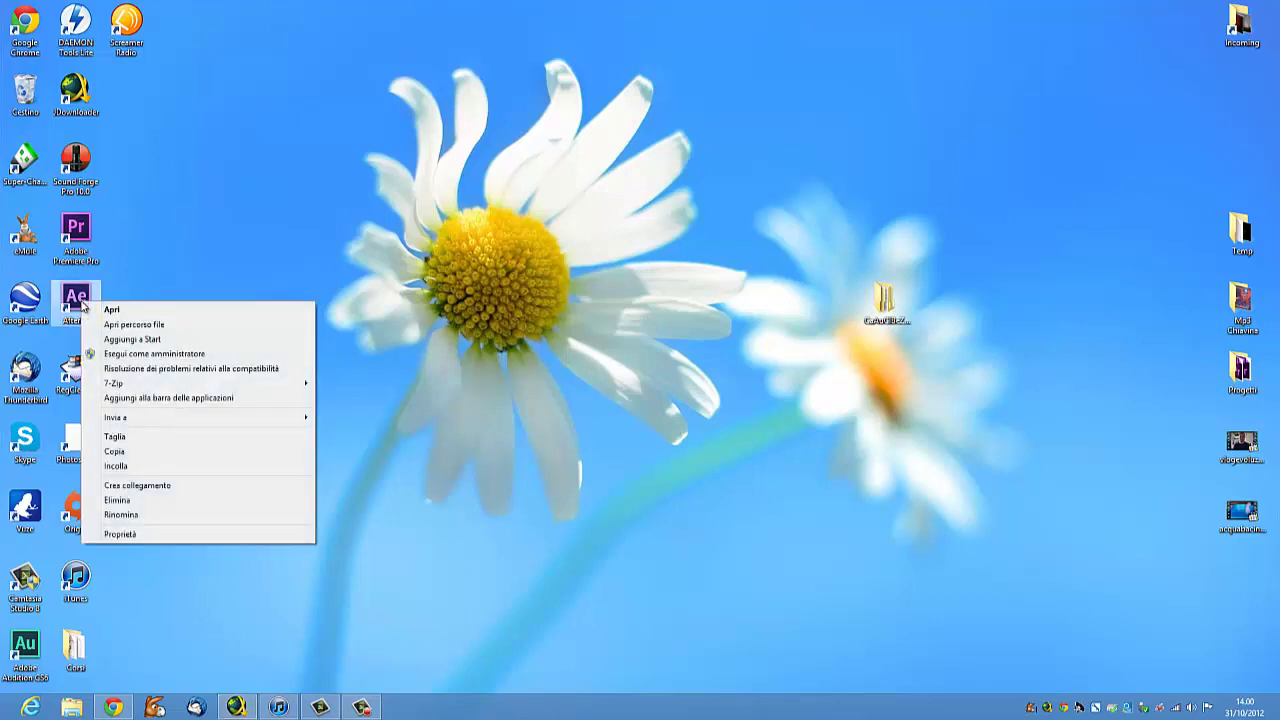
{"action": "left_click", "coordinate": [160, 341]}
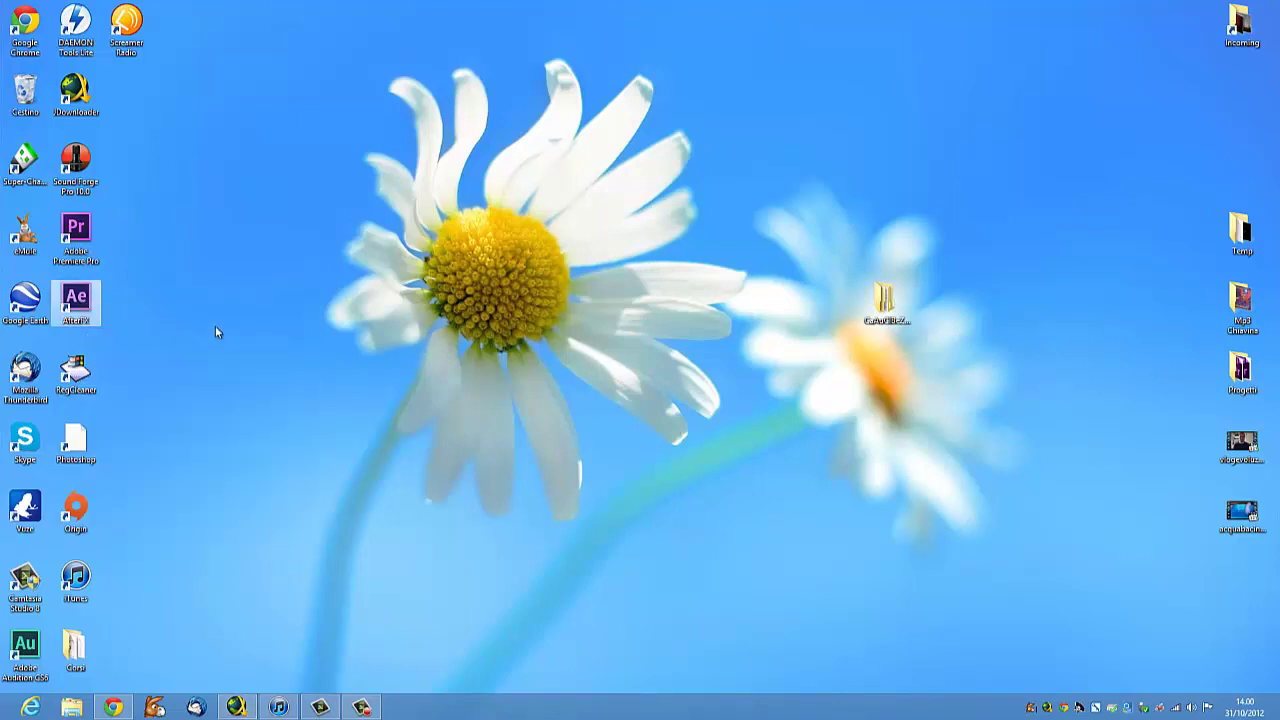
{"action": "key", "text": "super"}
{"action": "scroll", "coordinate": [366, 486], "scroll_direction": "right", "scroll_amount": 5}
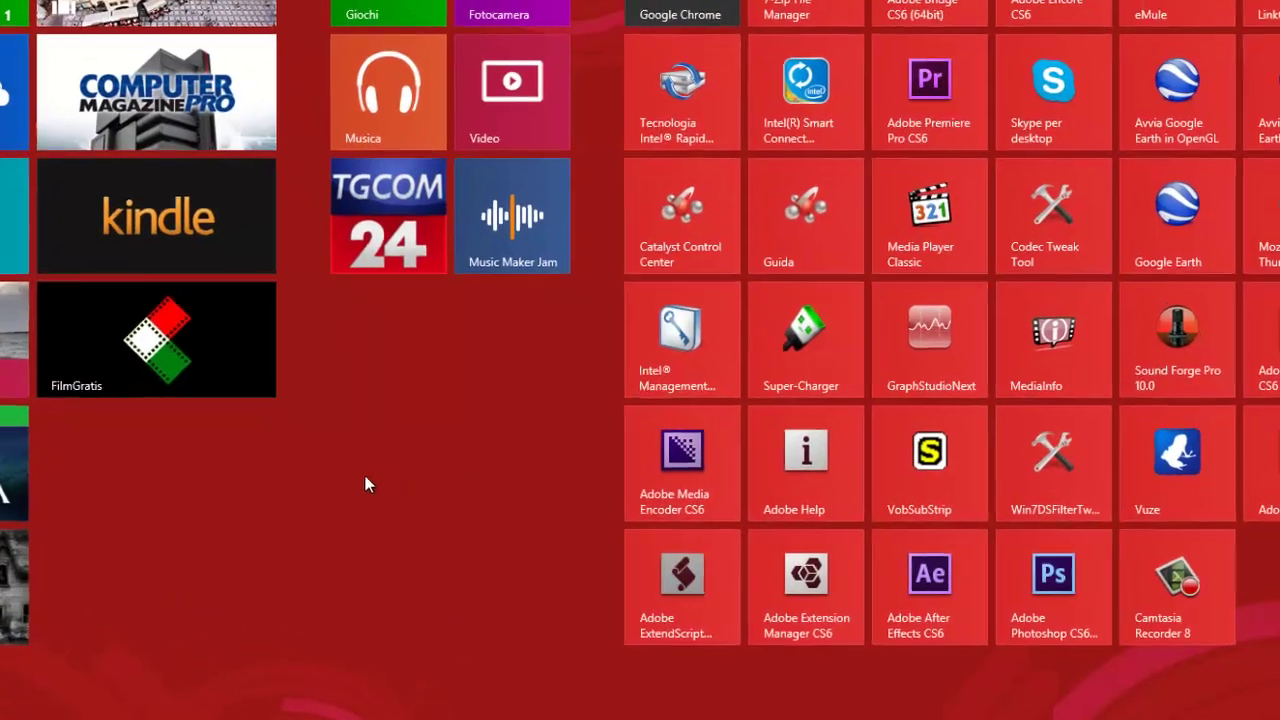
{"action": "scroll", "coordinate": [962, 412], "scroll_direction": "right", "scroll_amount": 5}
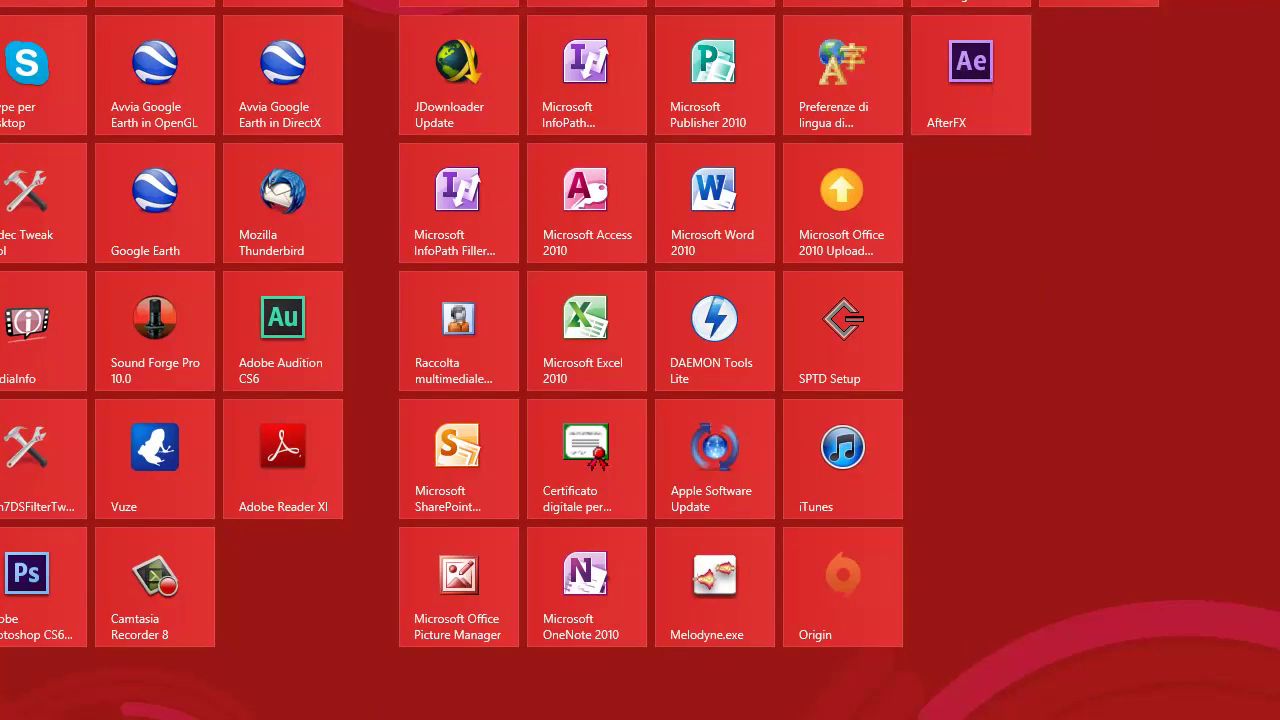
- Remove the AfterFX tile from the Start screen
{"action": "right_click", "coordinate": [979, 72]}
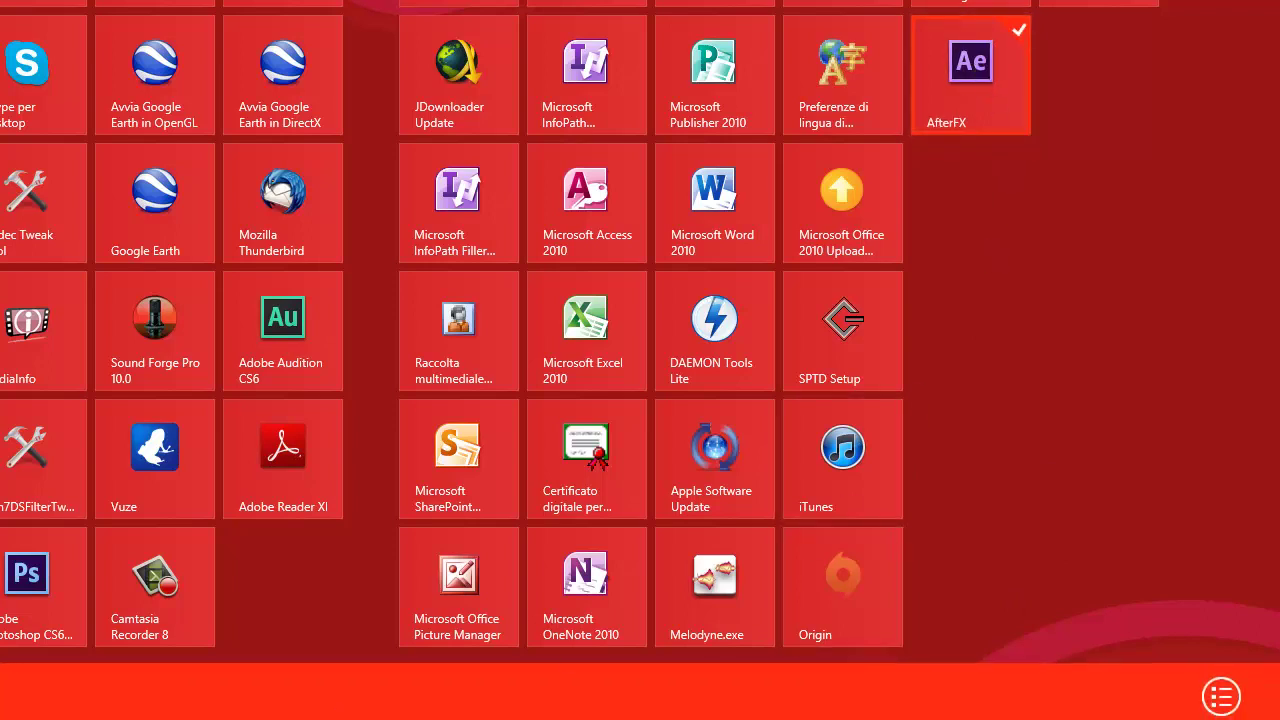
{"action": "scroll", "coordinate": [640, 330], "scroll_direction": "up", "scroll_amount": 5}
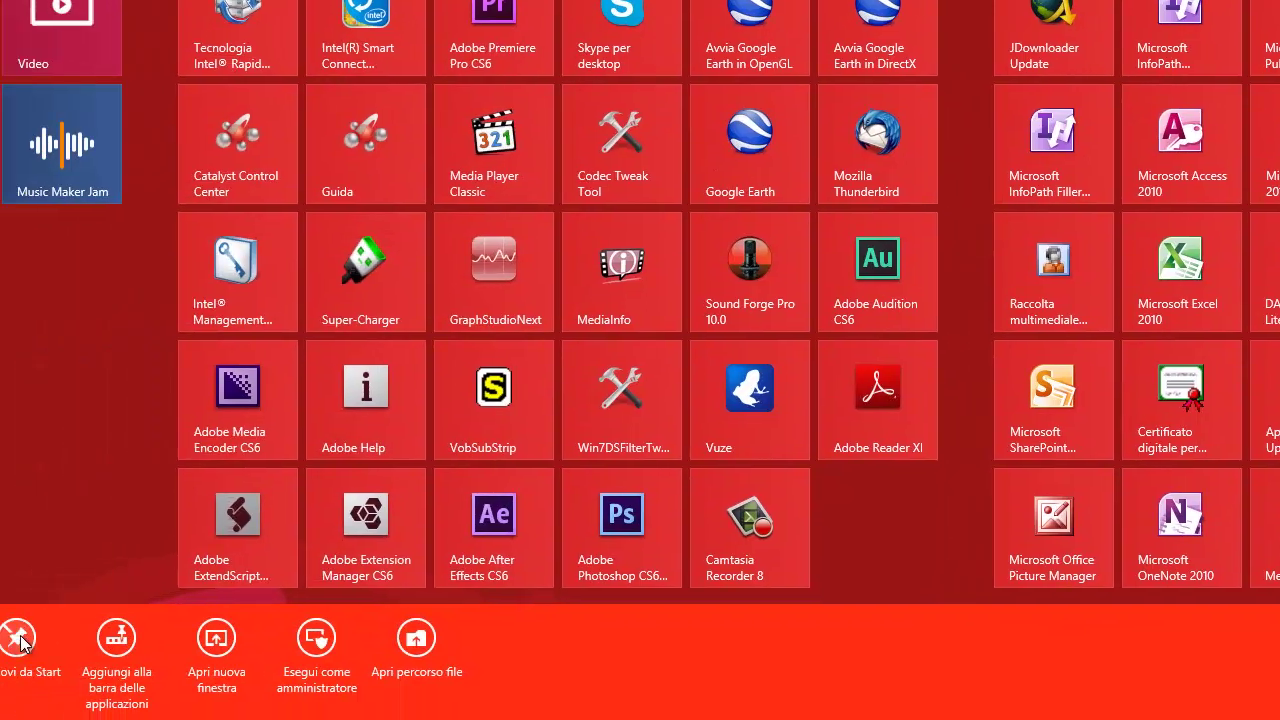
{"action": "left_click", "coordinate": [63, 631]}
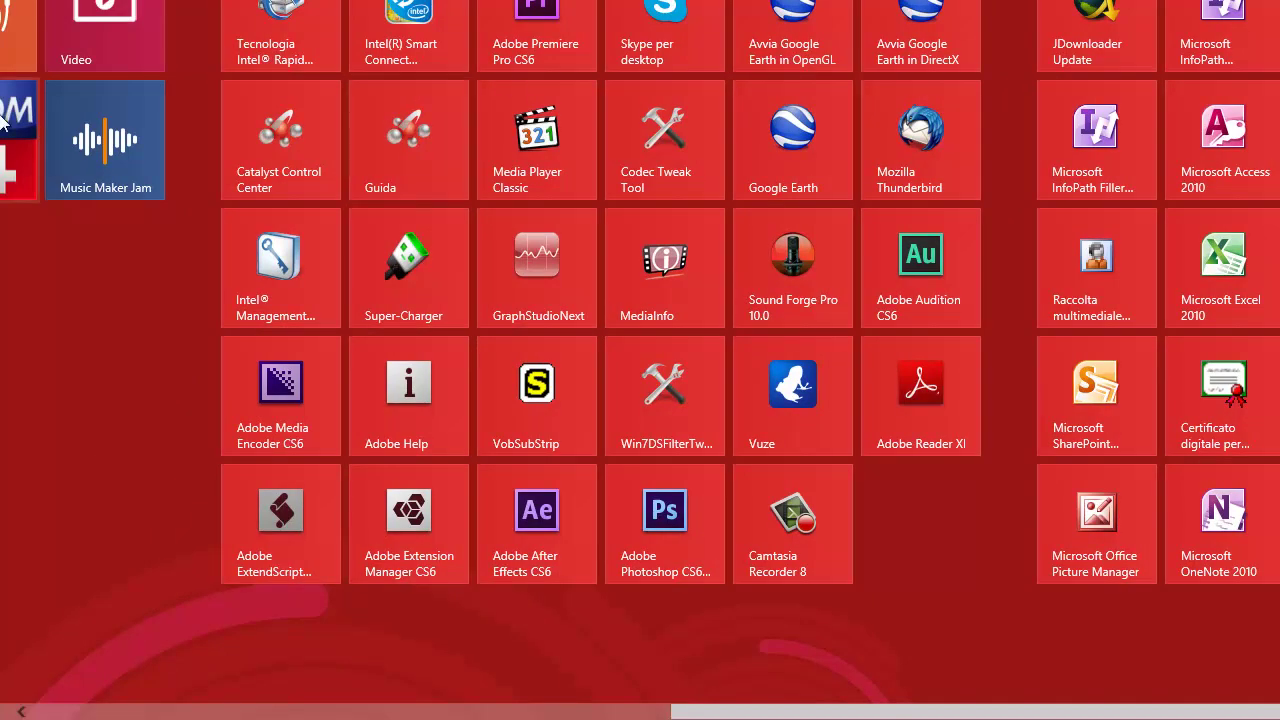
- Open the list of all Control Panel items on the desktop and reposition its window
{"action": "key", "text": "Escape"}
{"action": "key", "text": "super"}
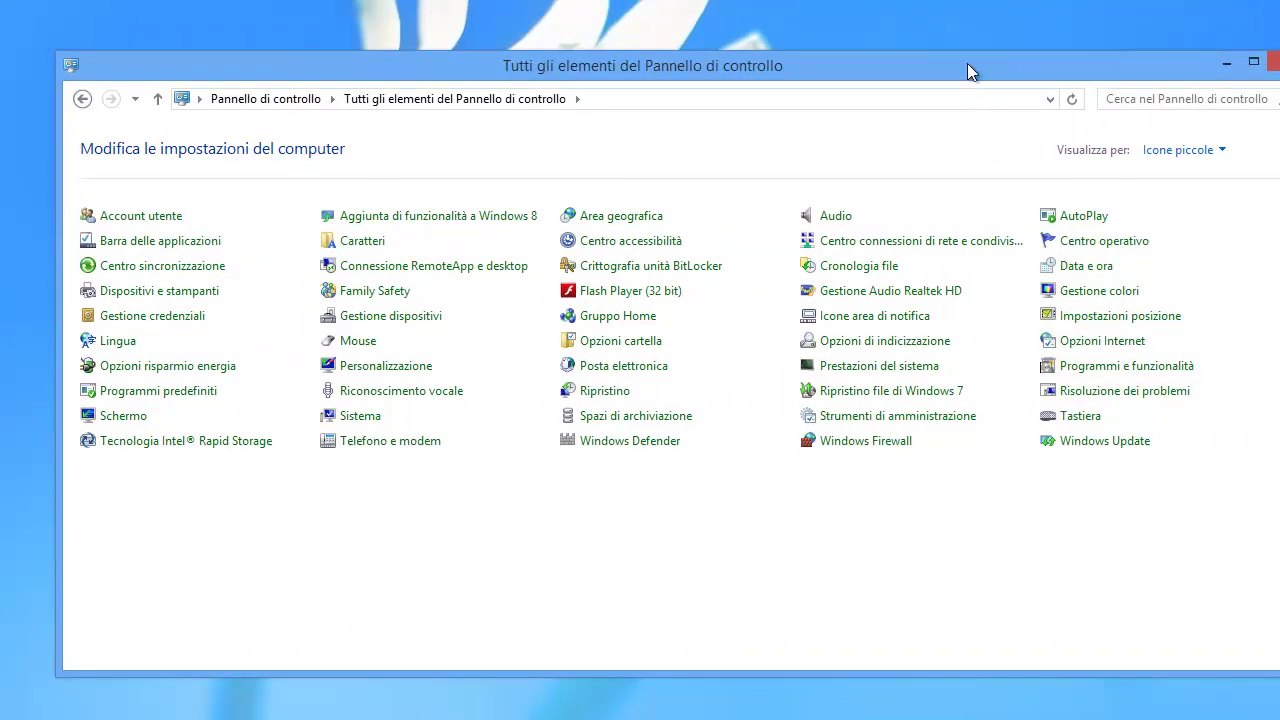
{"action": "left_click_drag", "start_coordinate": [928, 69], "coordinate": [881, 64]}
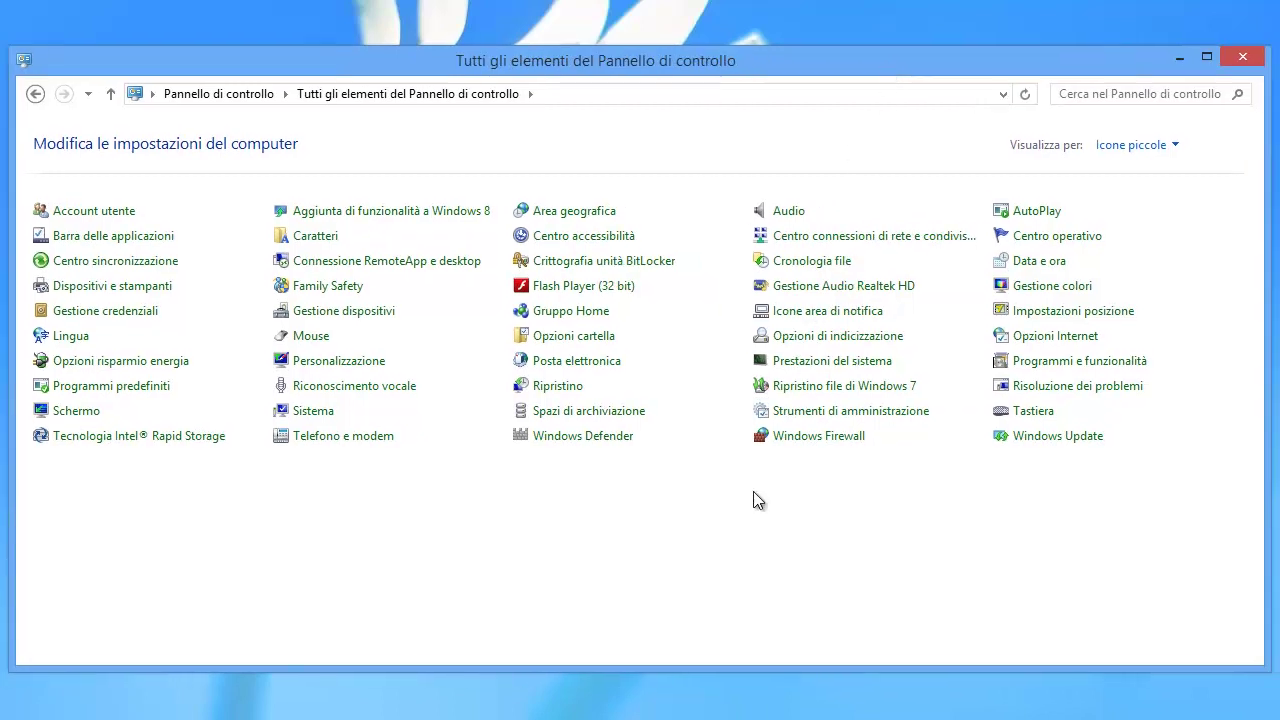